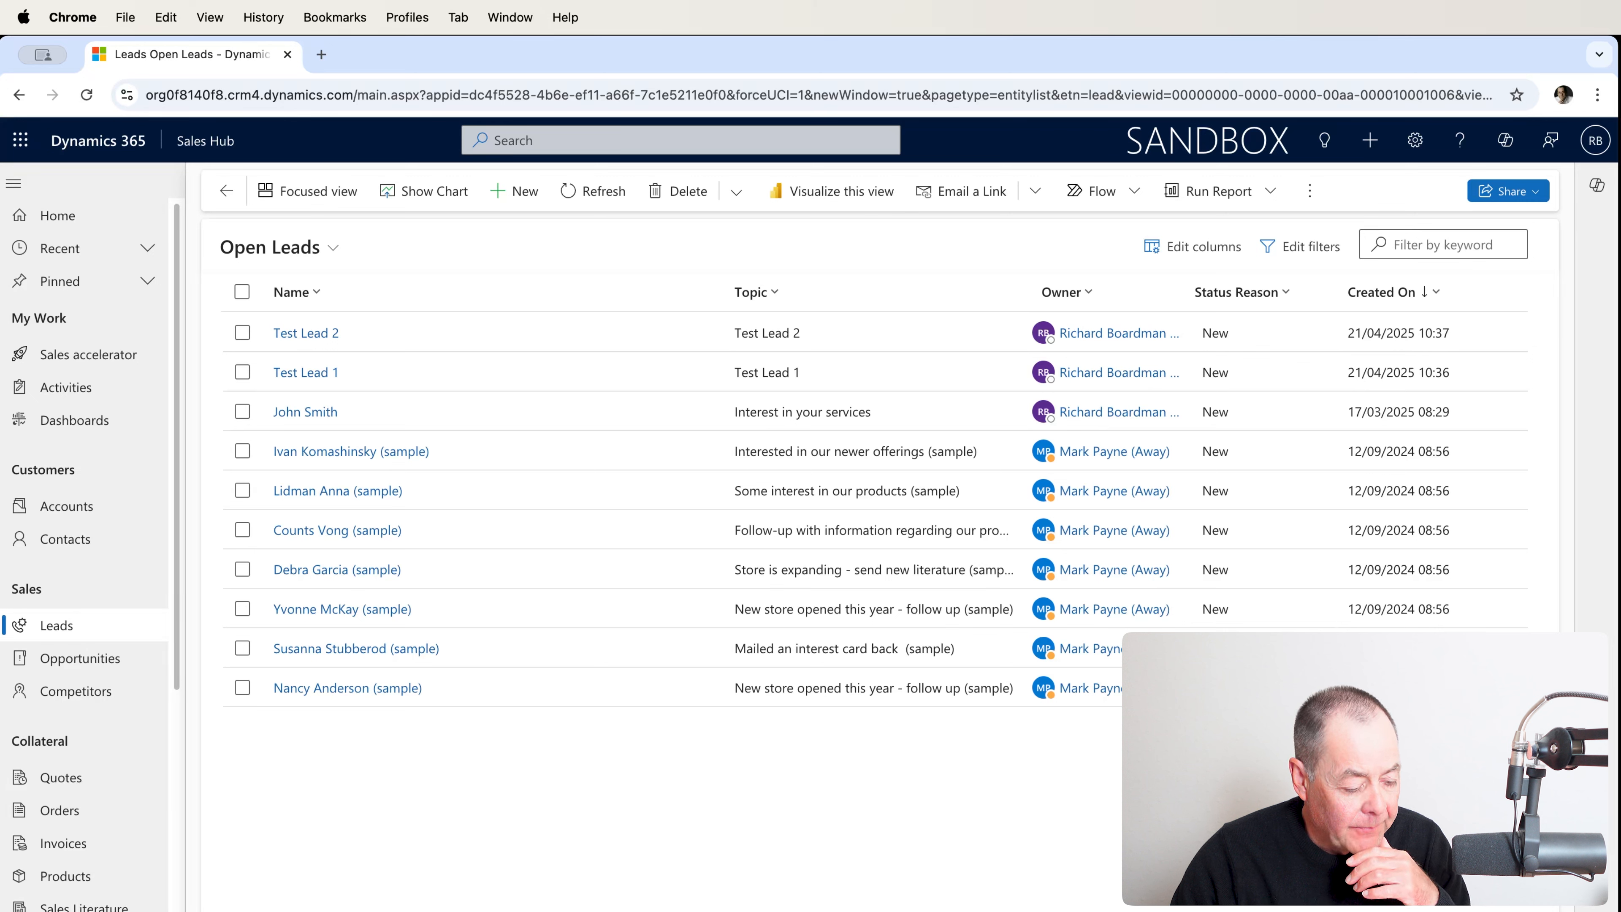
Open the work assignment page in the Sales Insights settings and check the available record types, keeping Leads selected
{"action": "left_click", "coordinate": [84, 909]}
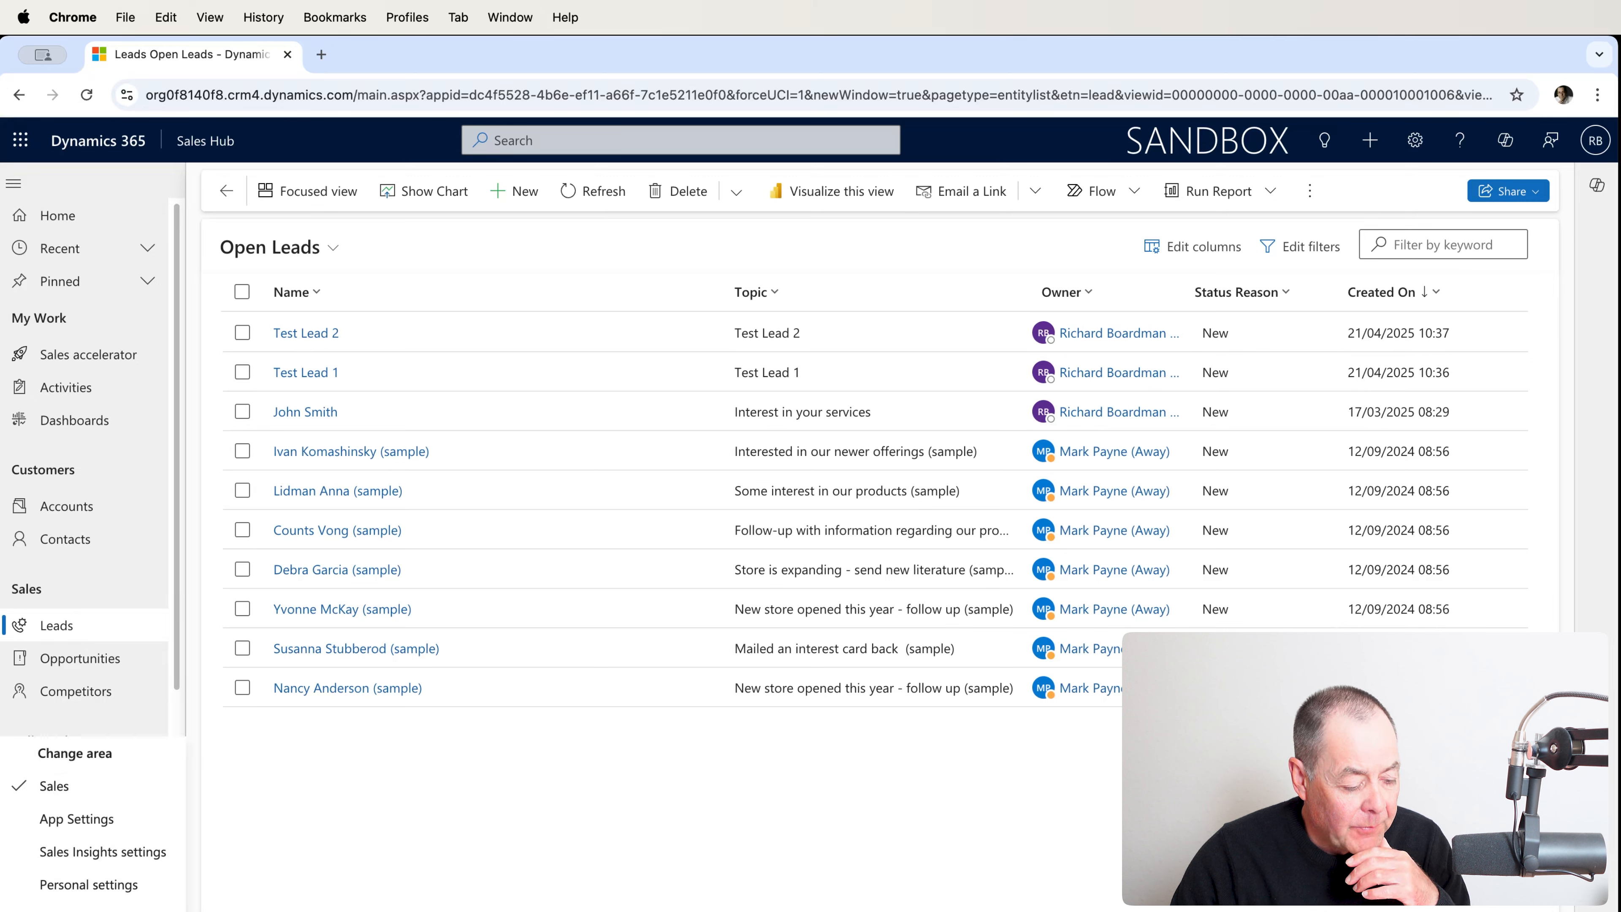
{"action": "left_click", "coordinate": [87, 855]}
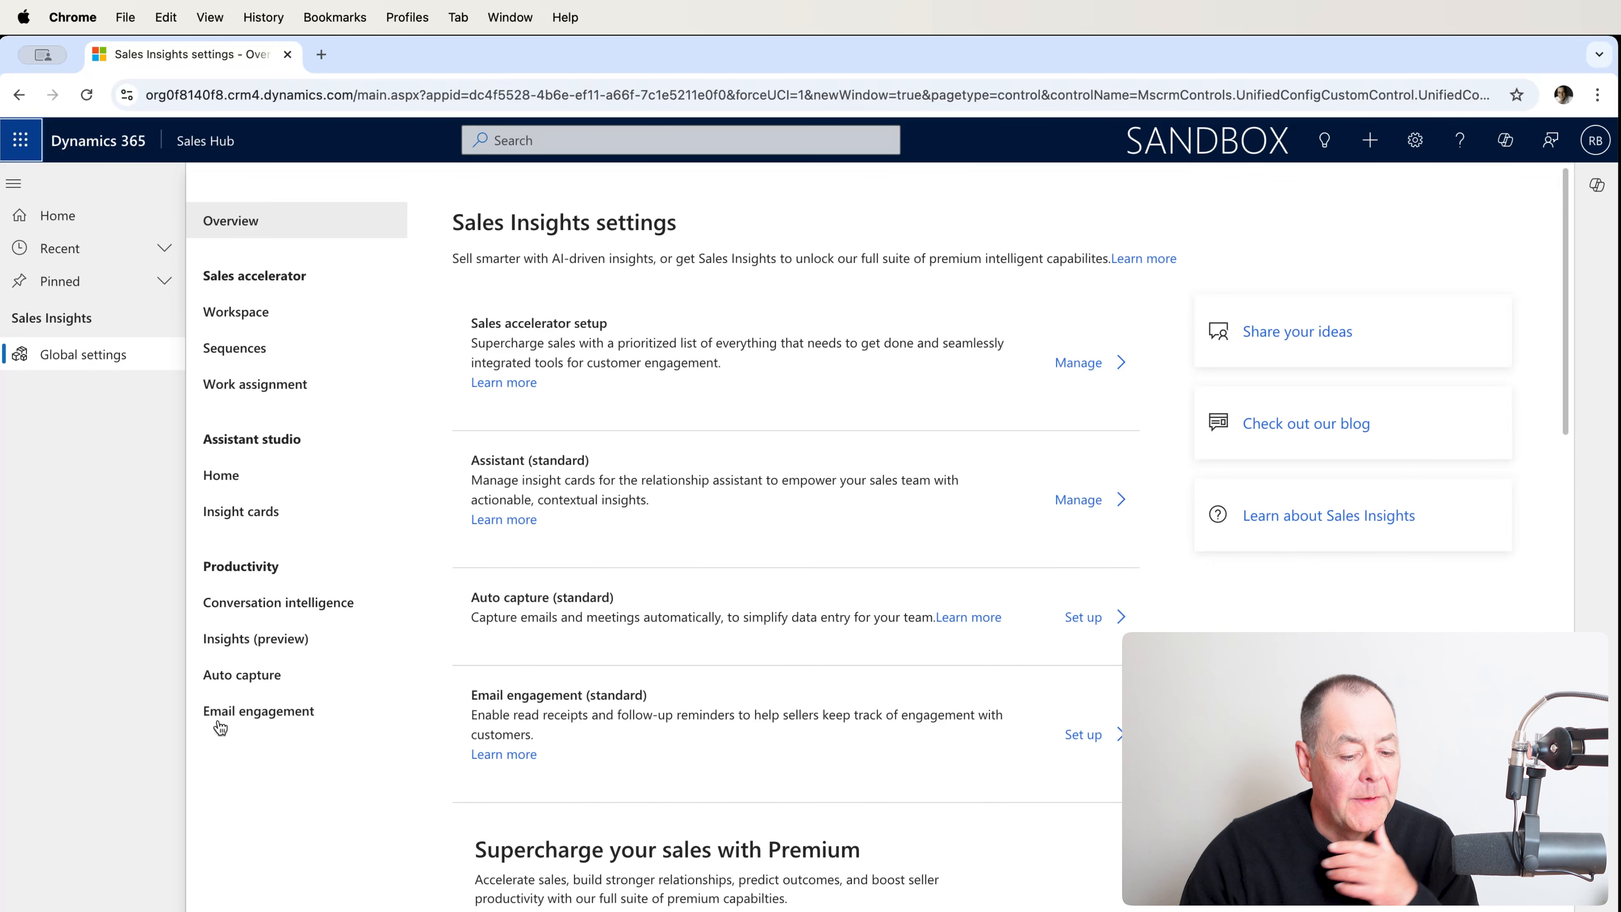
{"action": "left_click", "coordinate": [280, 394]}
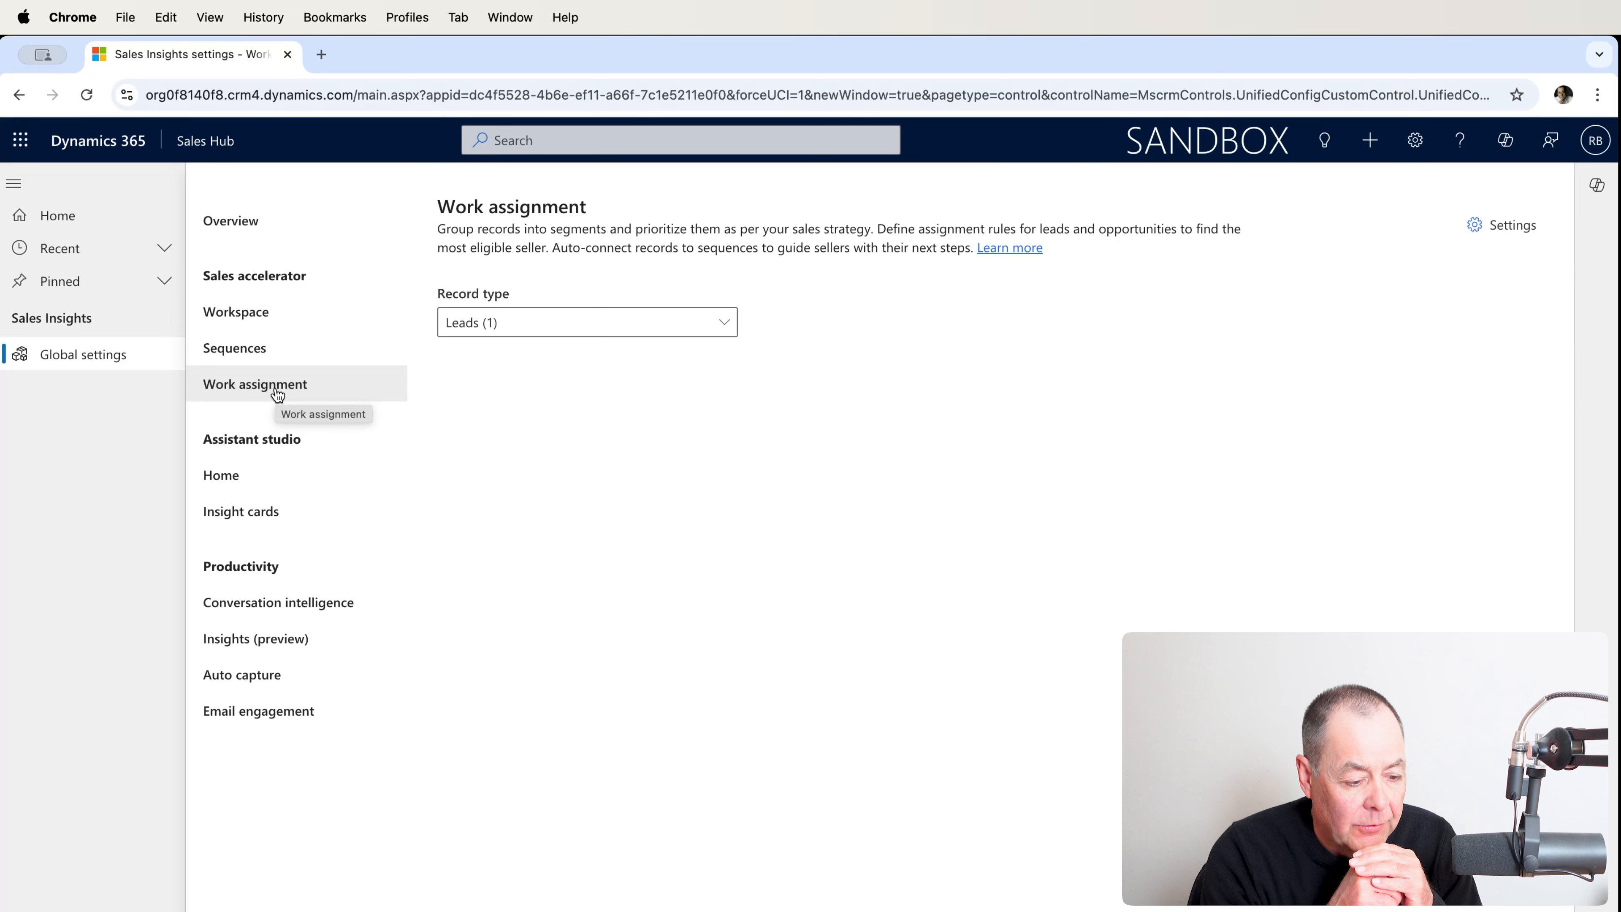
{"action": "left_click", "coordinate": [725, 331]}
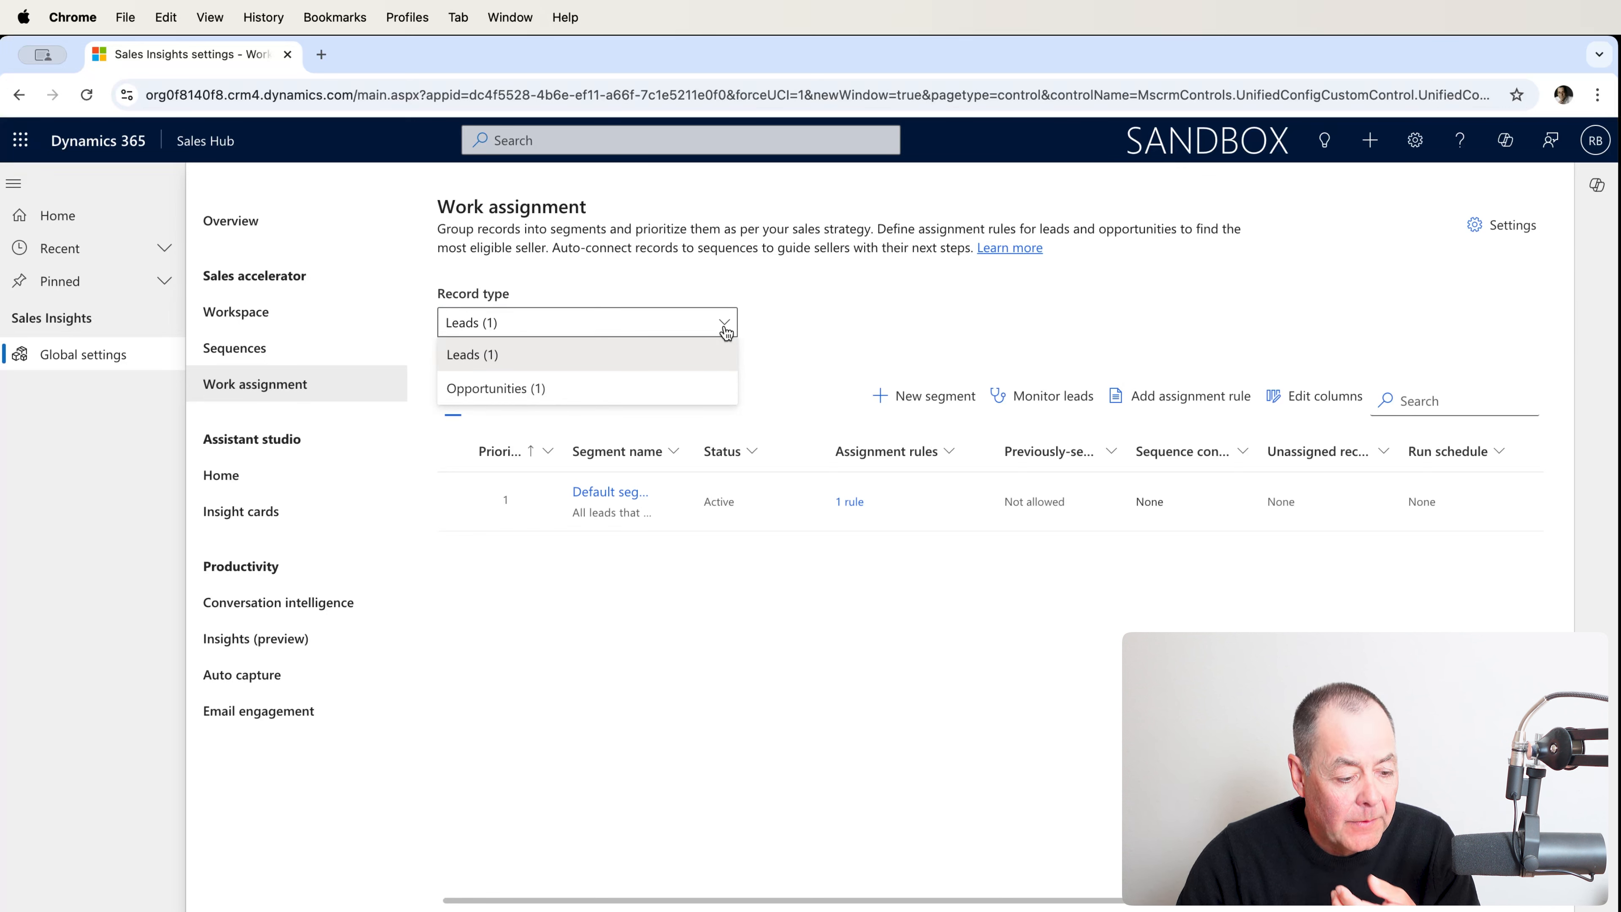
{"action": "left_click", "coordinate": [766, 344]}
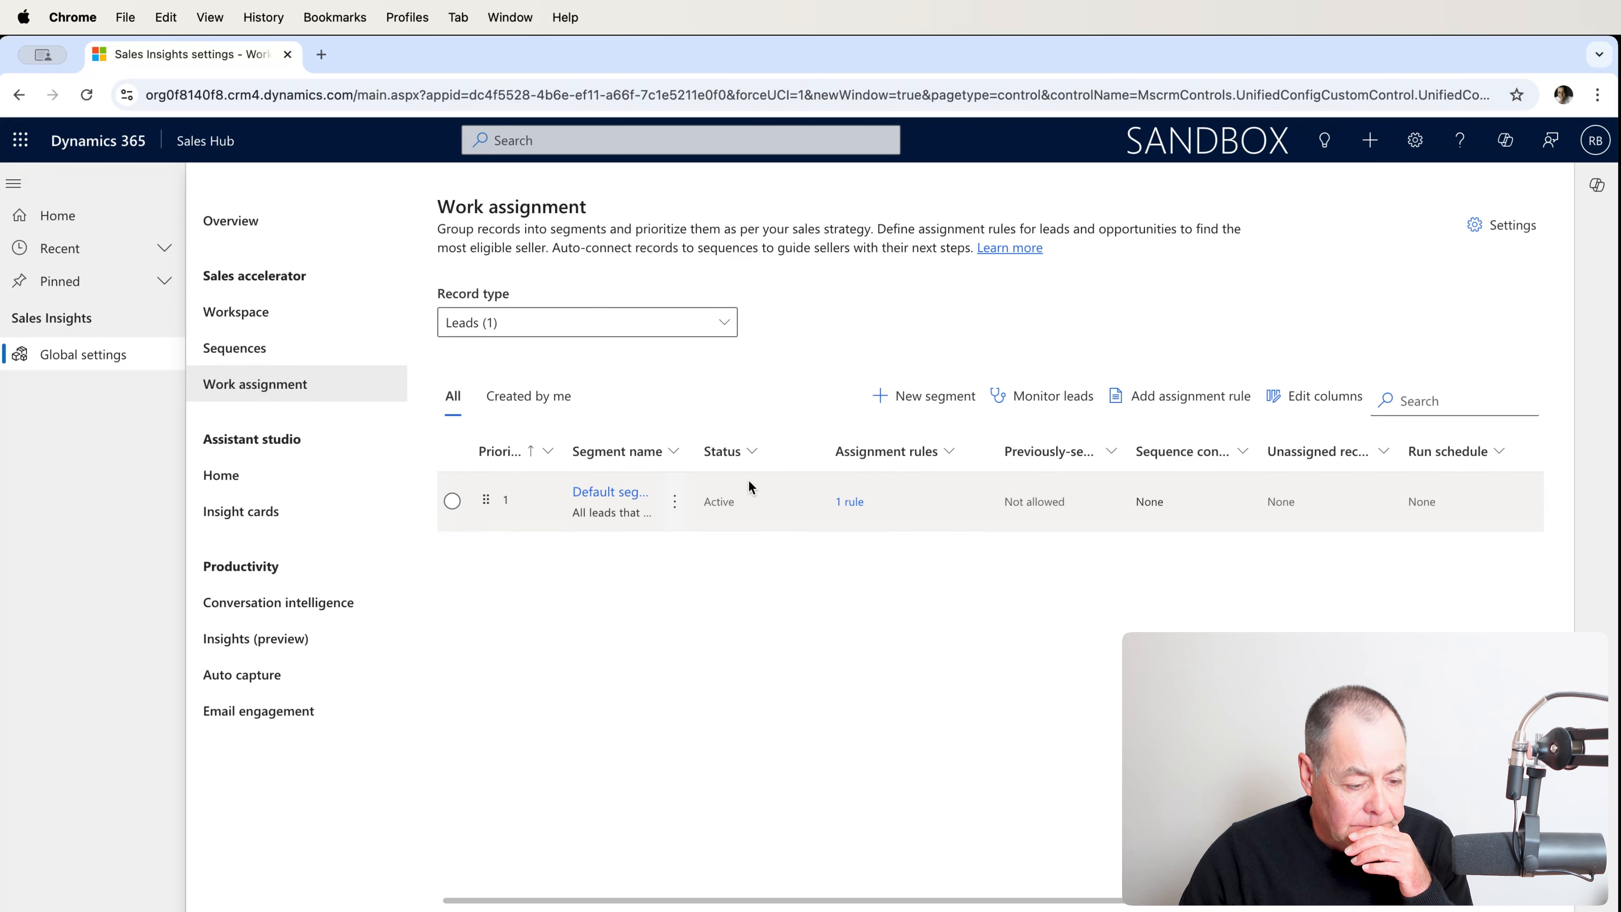
Create a new lead segment named Test RB Ind Segment with priority 1
{"action": "left_click", "coordinate": [931, 407]}
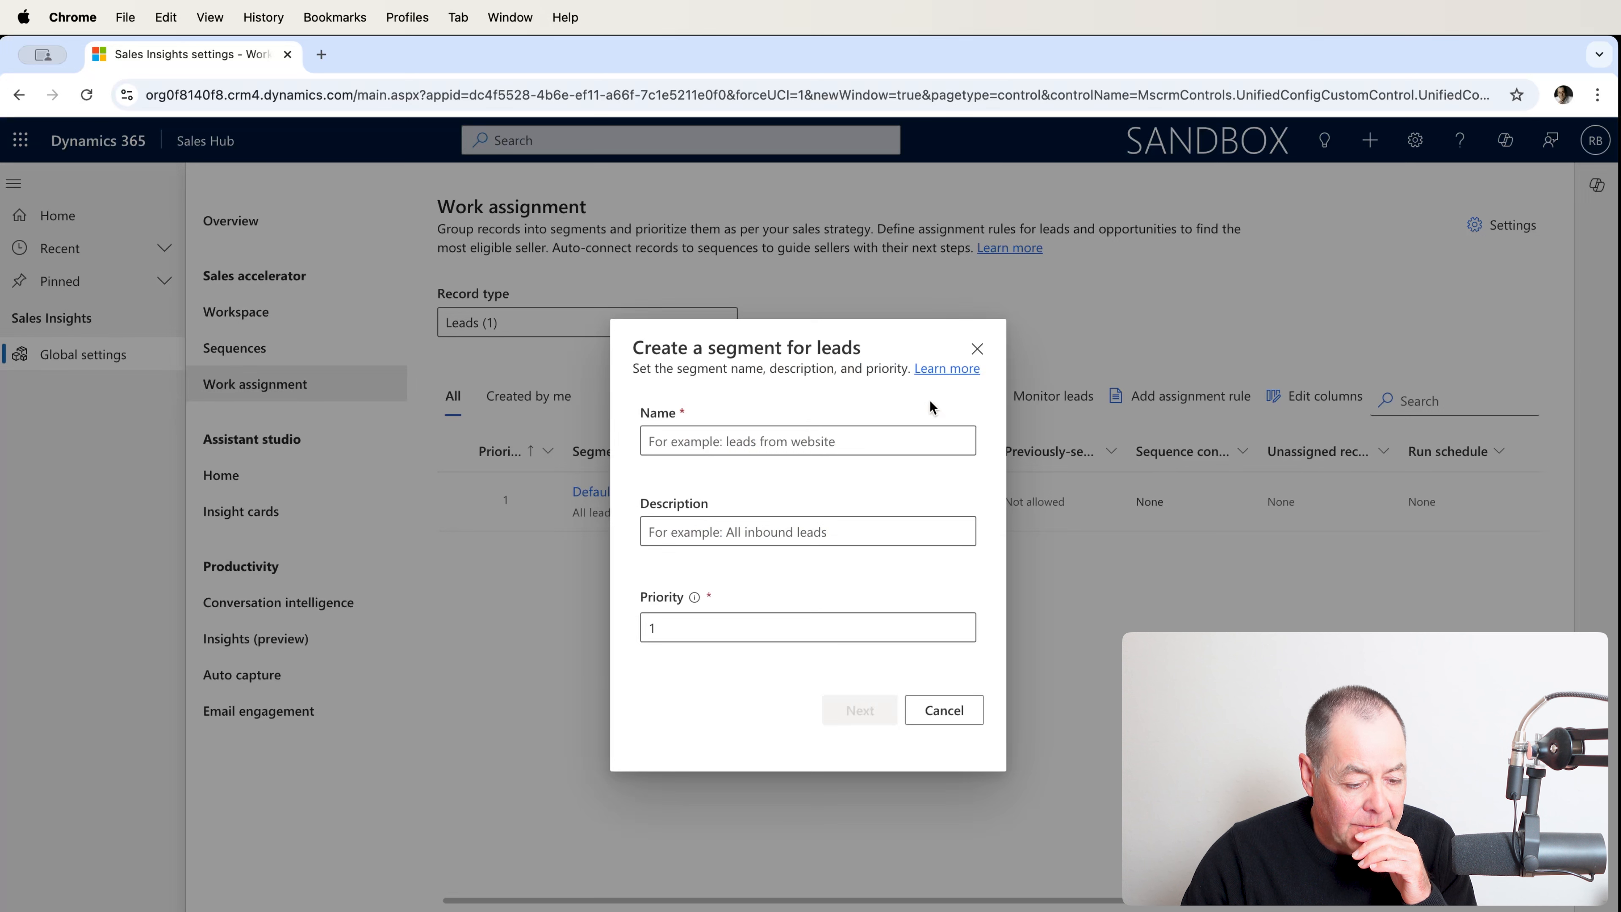
{"action": "left_click", "coordinate": [842, 439]}
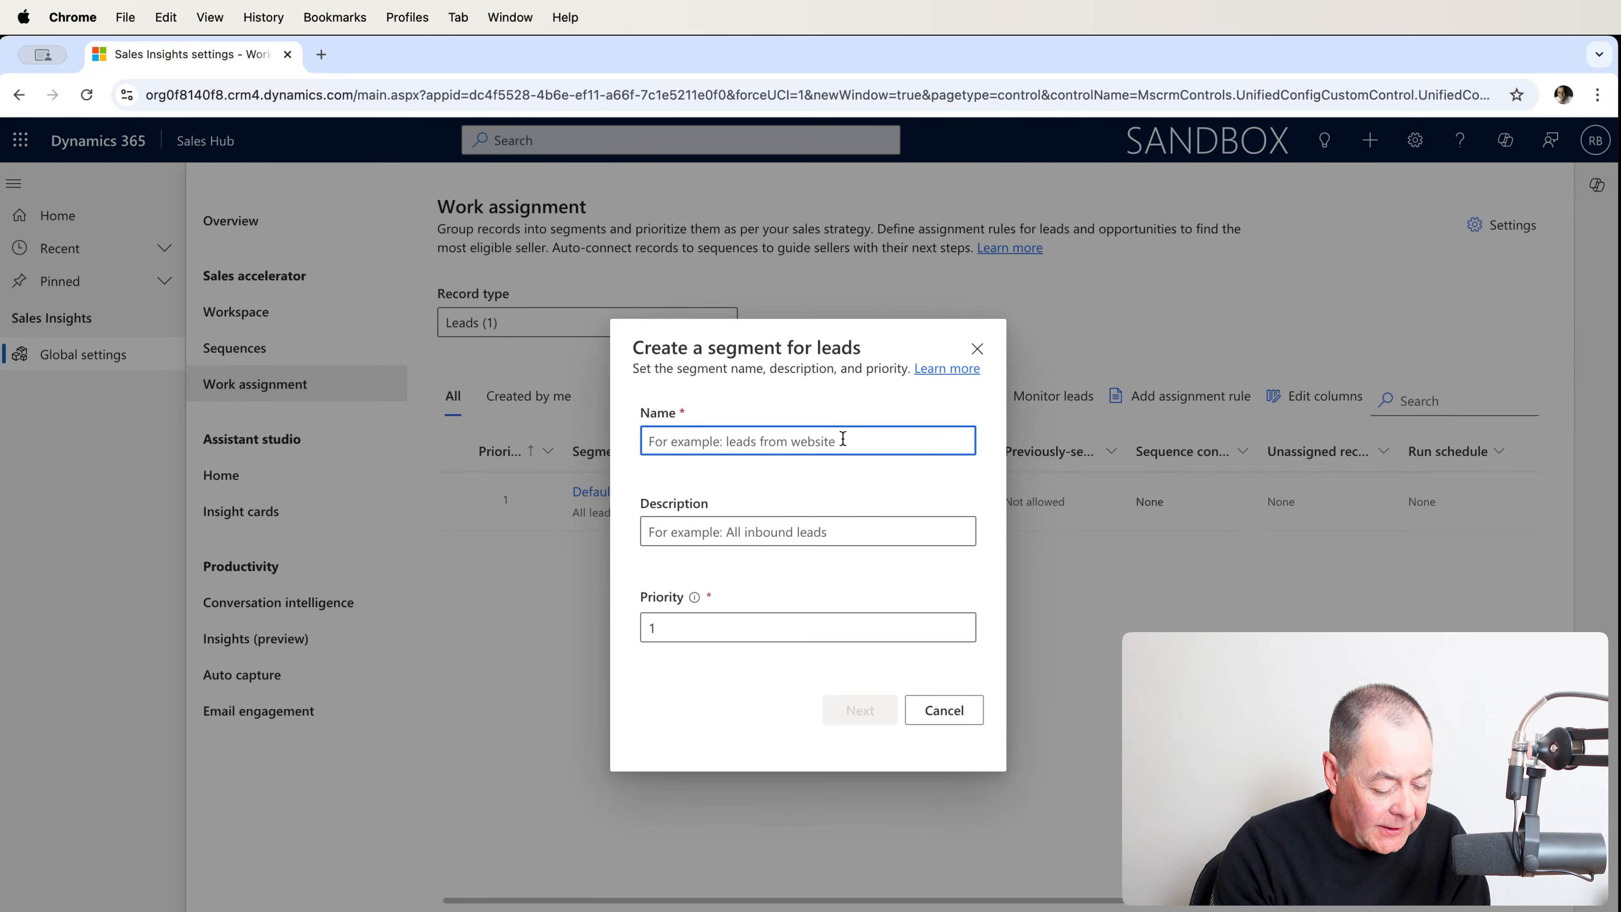
{"action": "type", "text": "Test R"}
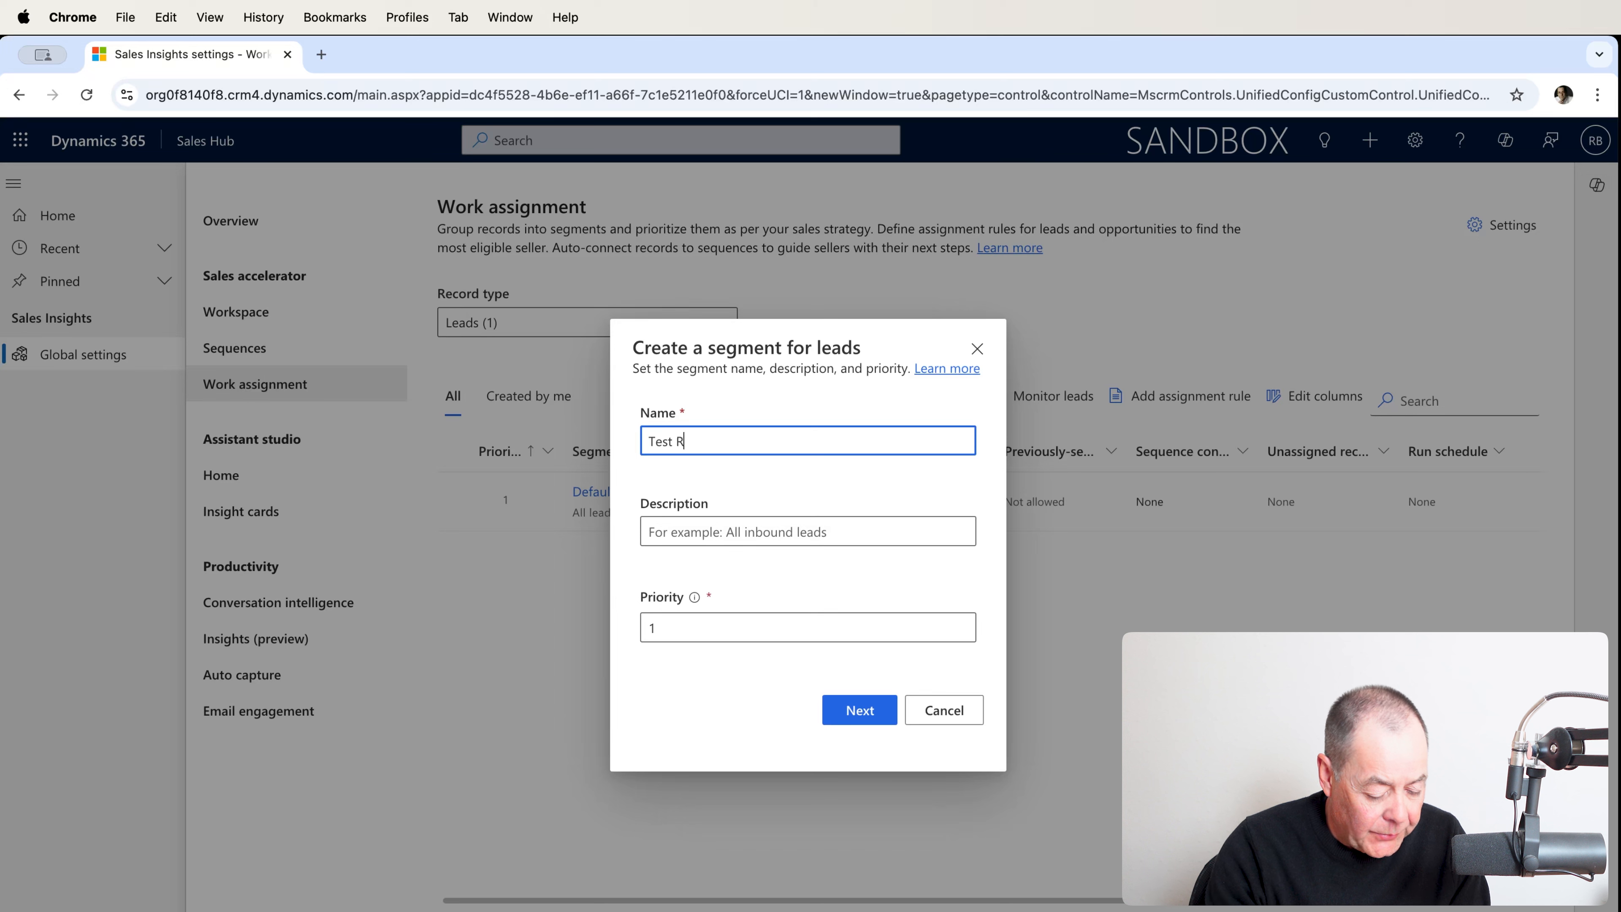
{"action": "type", "text": "B Ind "}
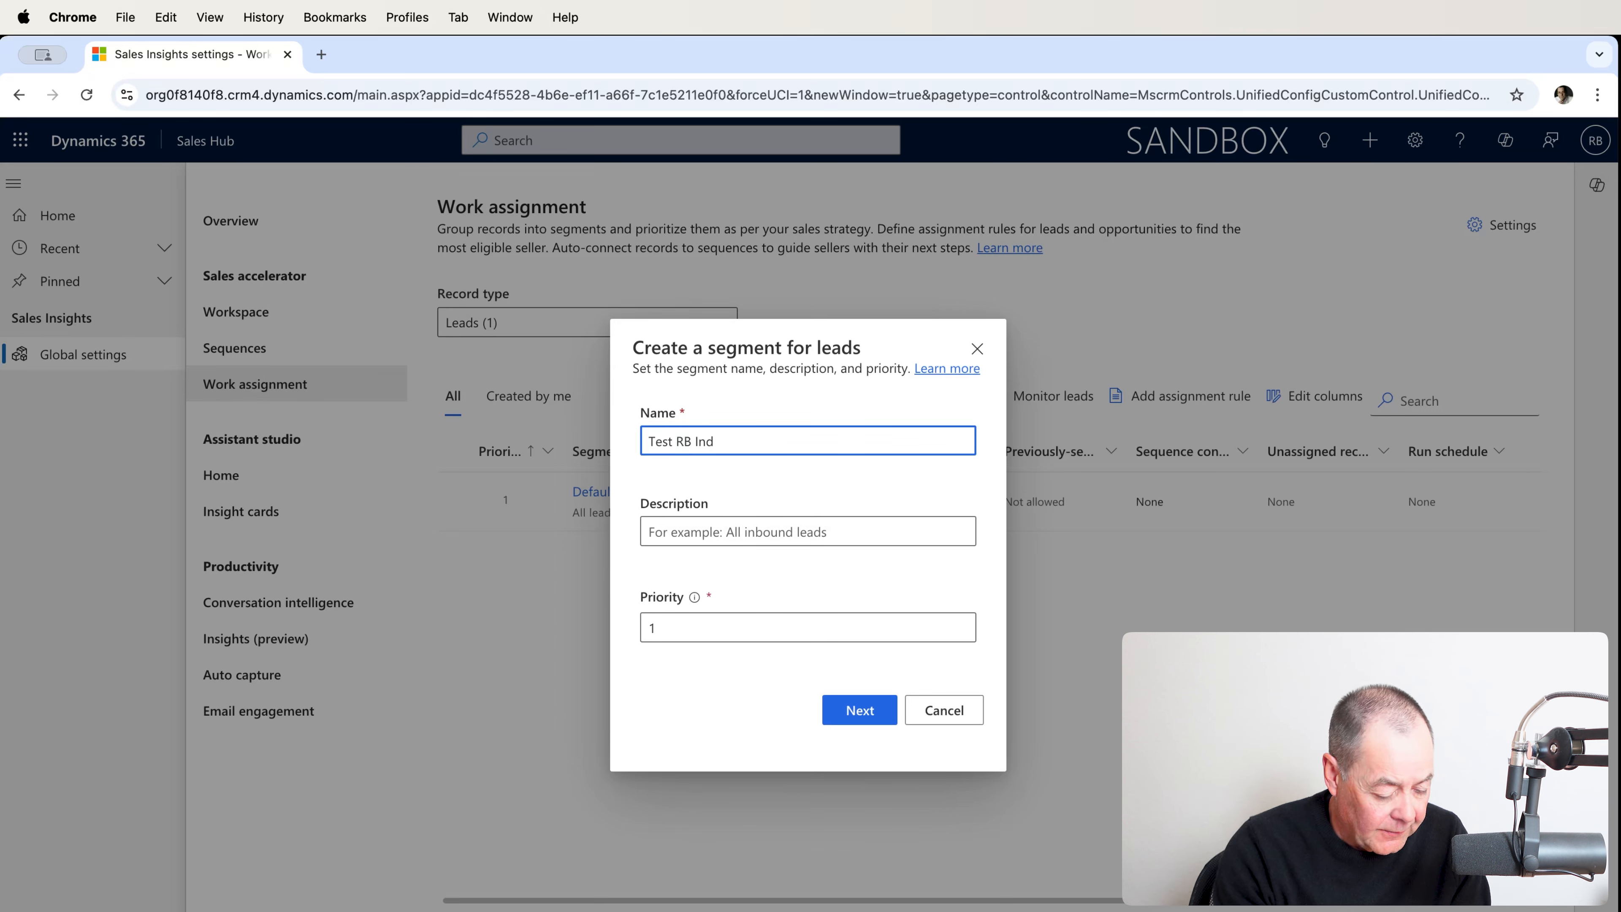
{"action": "type", "text": "Segme"}
{"action": "key", "text": "BackSpace"}
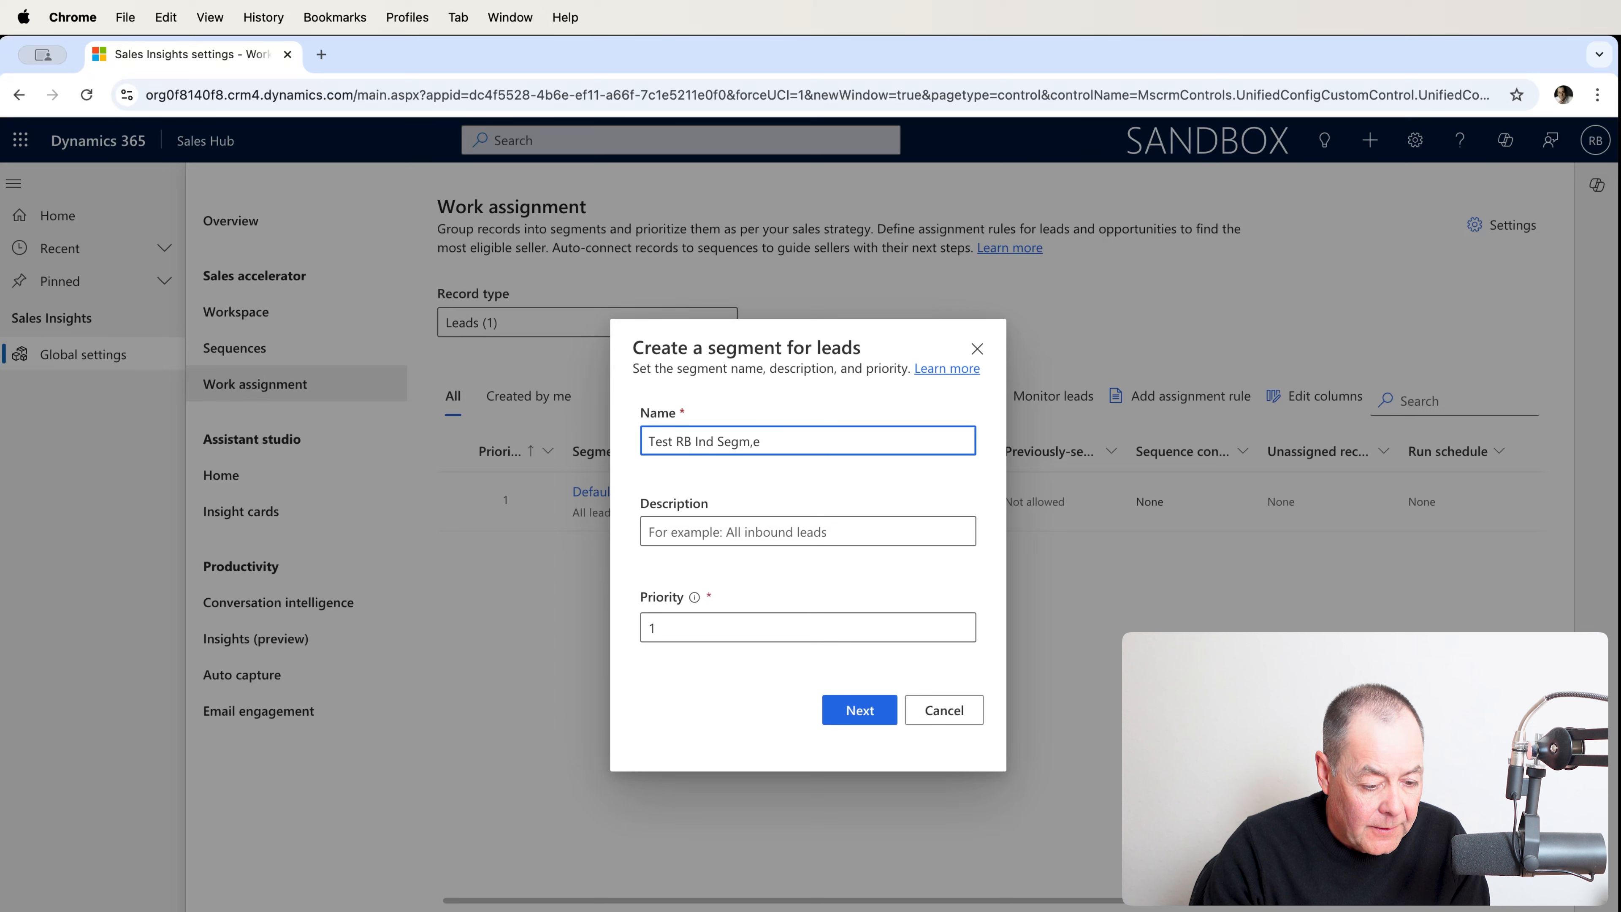
{"action": "type", "text": "ent"}
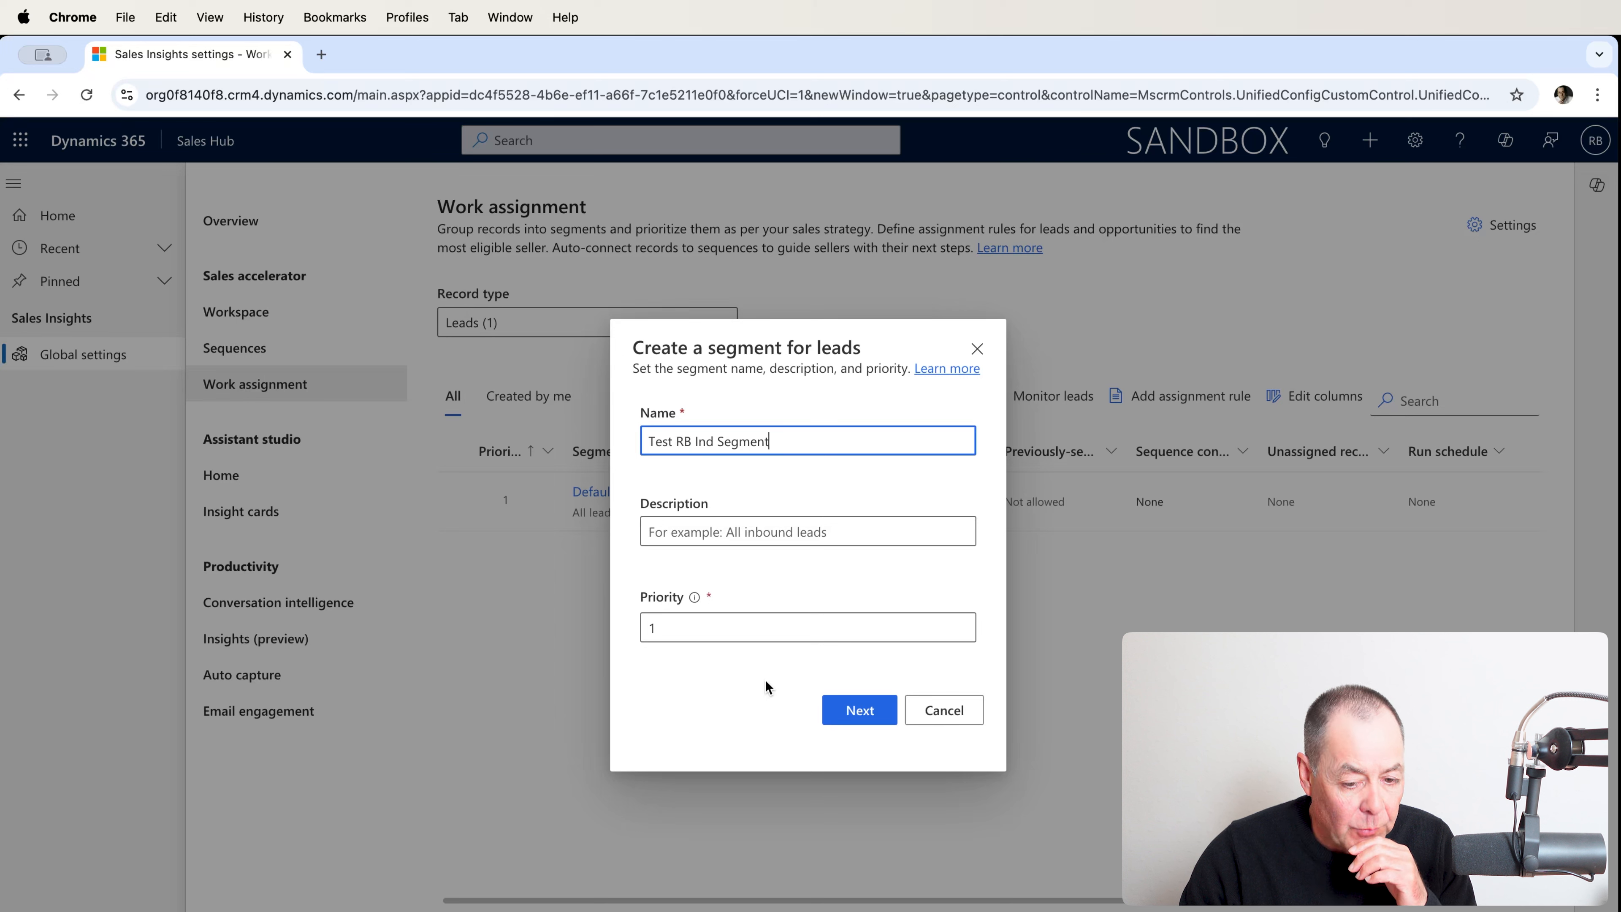
{"action": "left_click", "coordinate": [865, 718]}
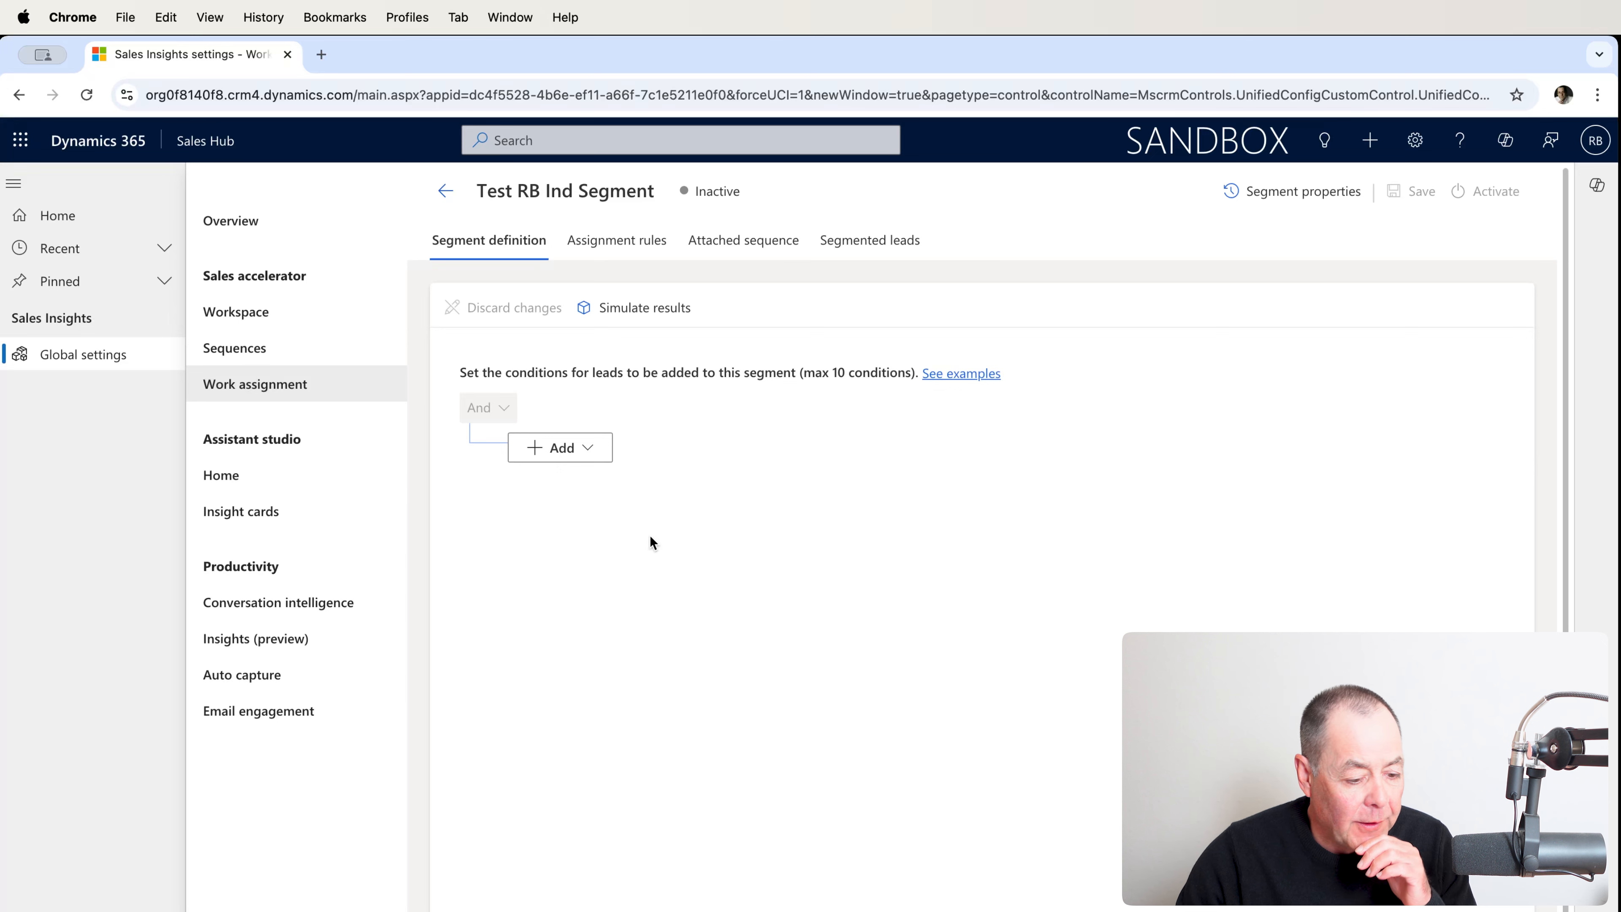
Add a condition row to the segment where Industry equals Financial, and save the segment definition
{"action": "left_click", "coordinate": [590, 454]}
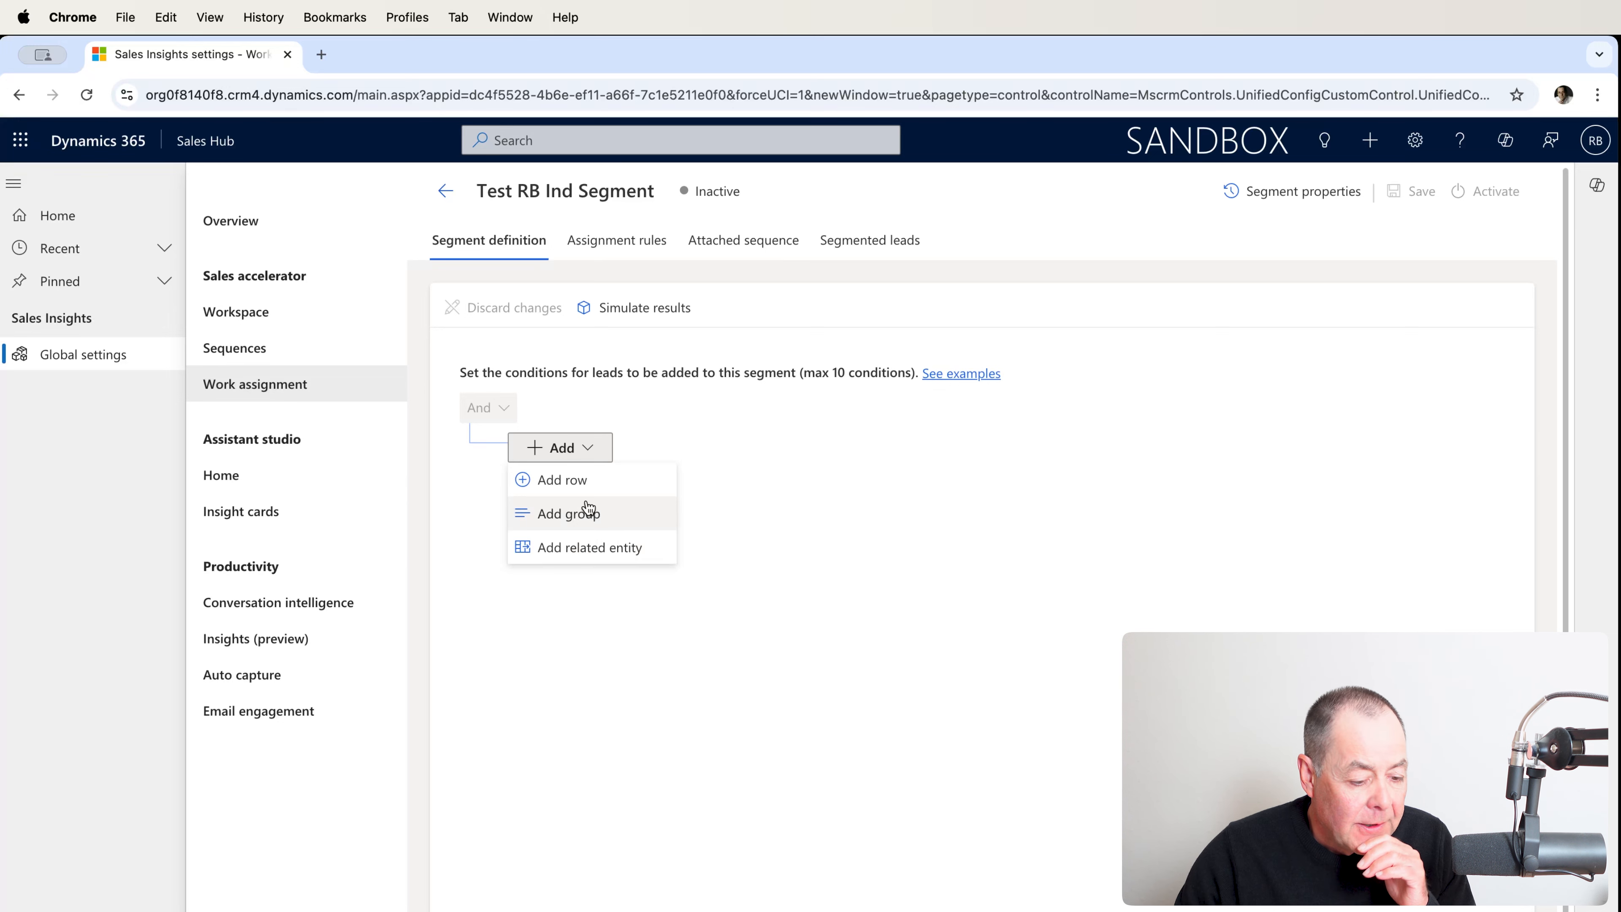
{"action": "left_click", "coordinate": [592, 487]}
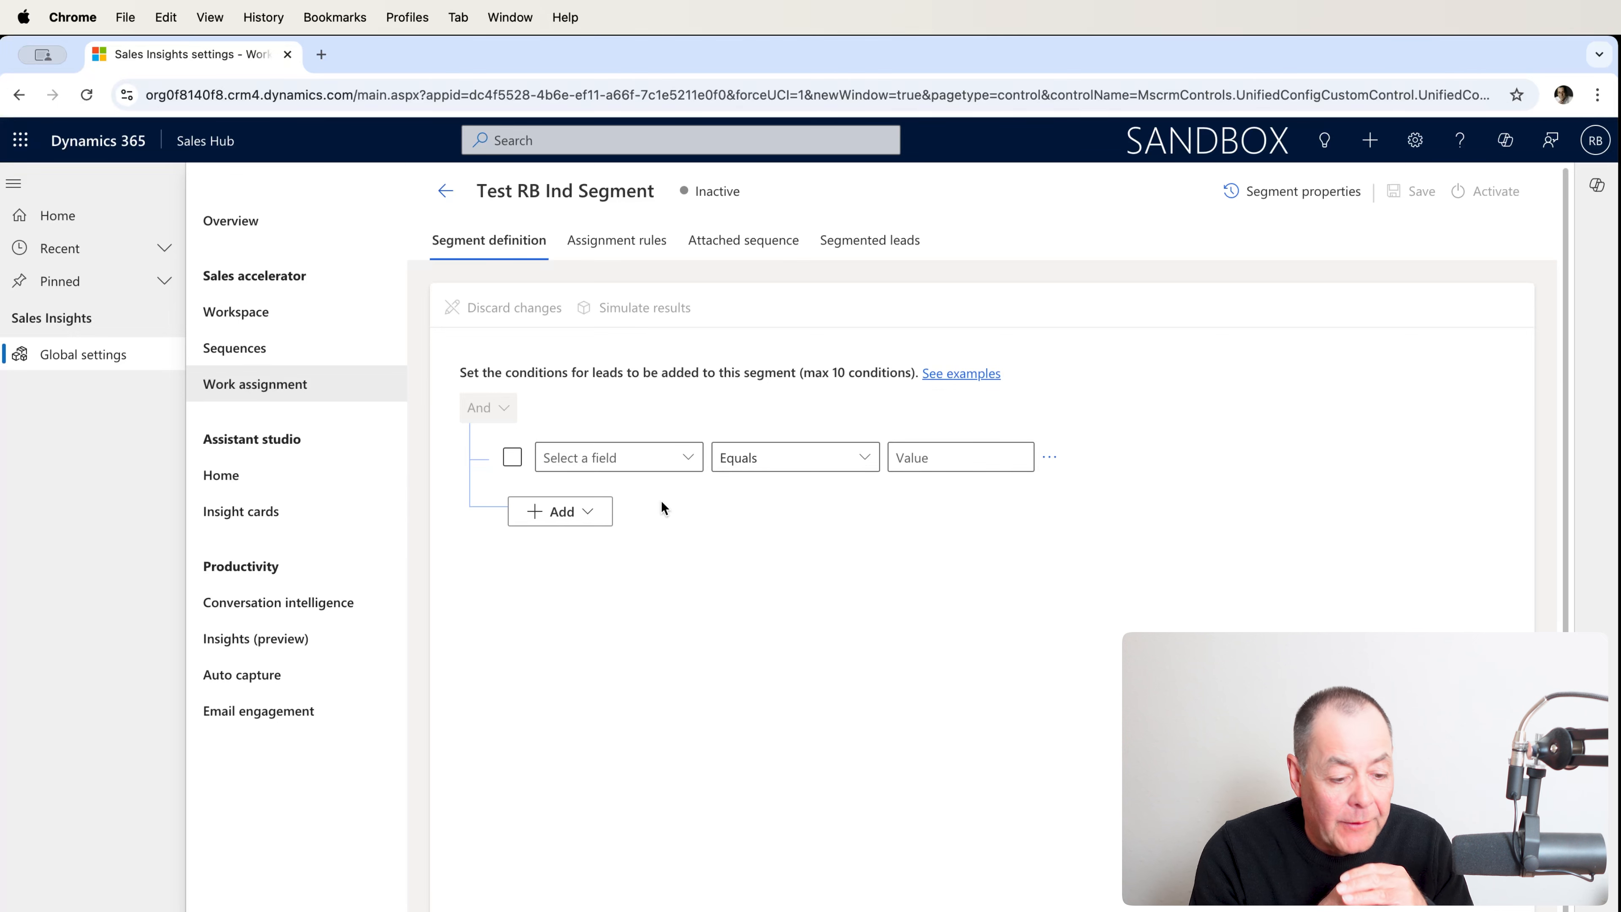
{"action": "left_click", "coordinate": [687, 457]}
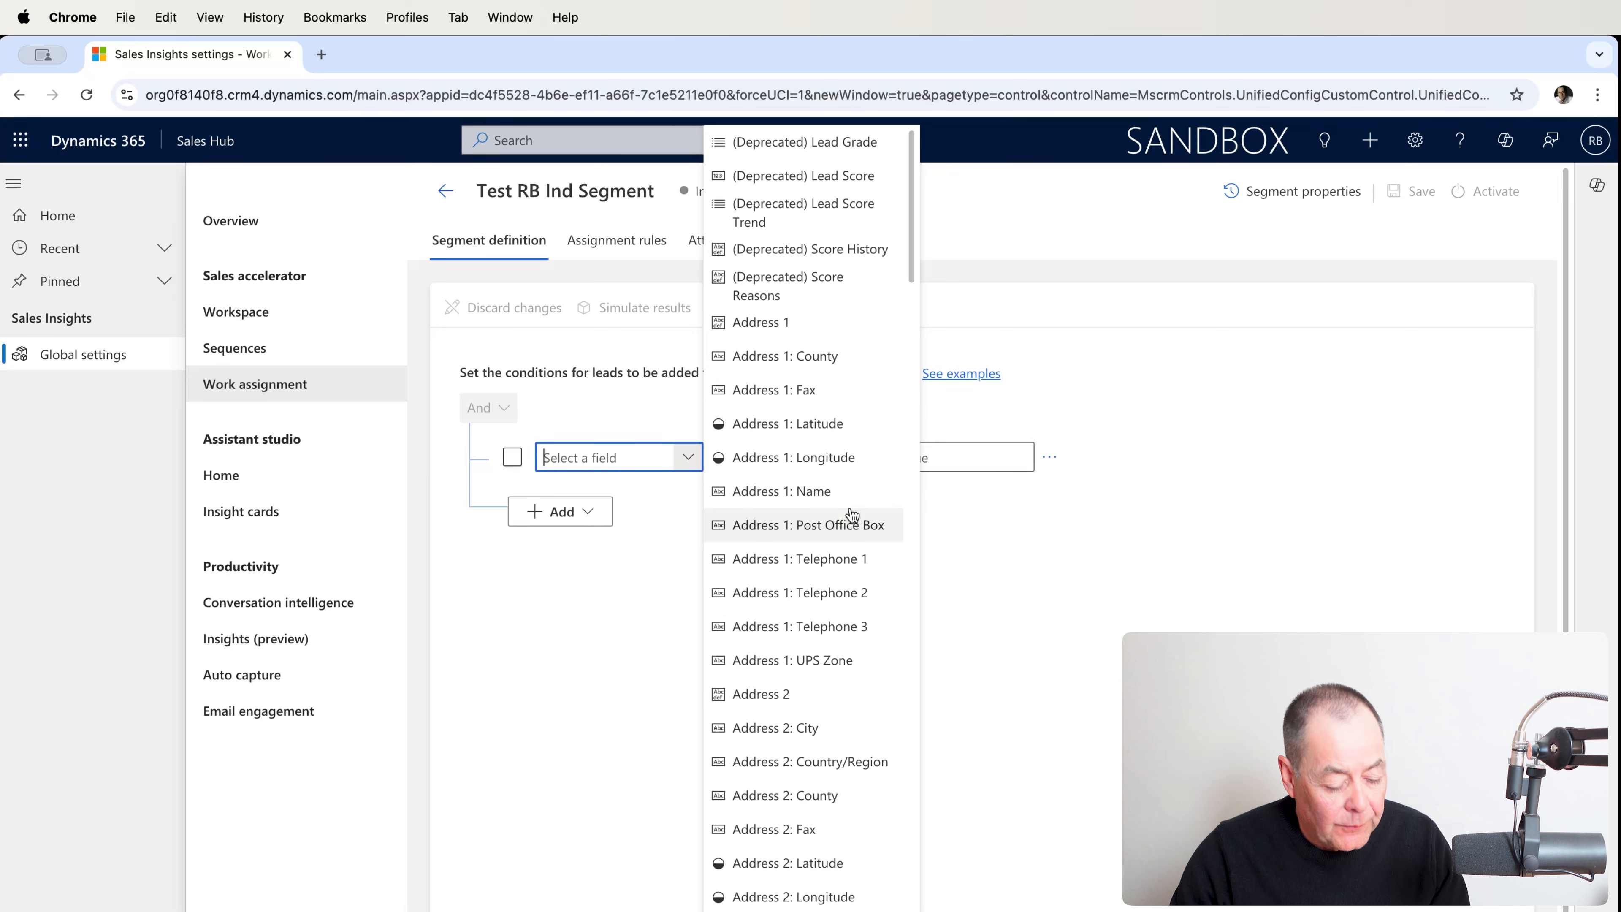
{"action": "scroll", "coordinate": [853, 516], "scroll_direction": "down", "scroll_amount": 1}
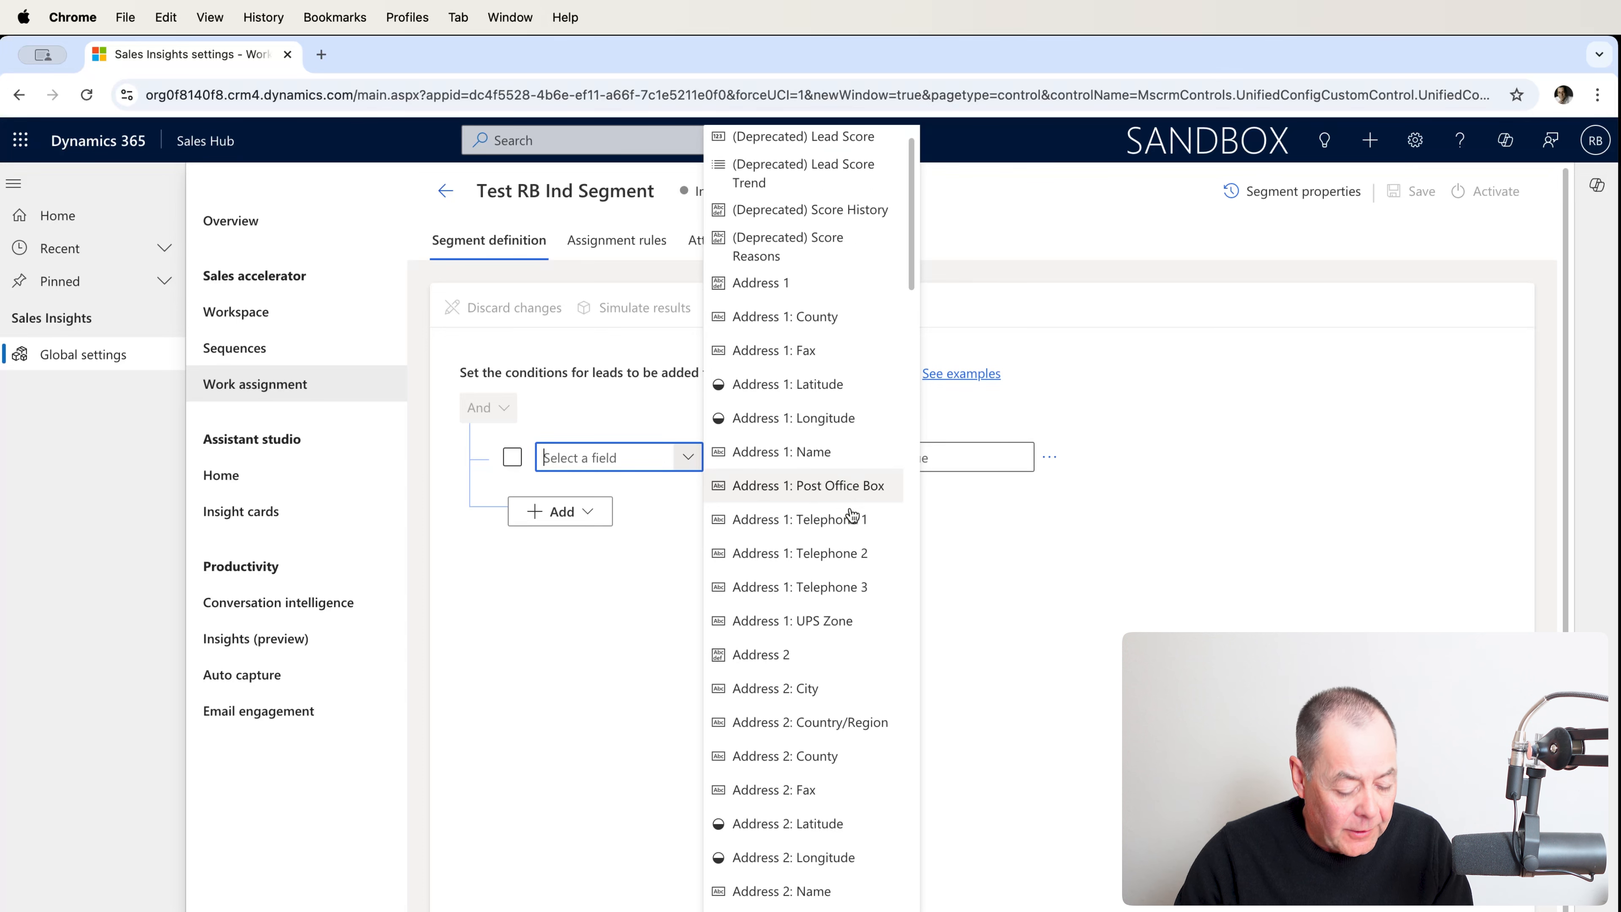
{"action": "type", "text": "Import Sequence Num"}
{"action": "scroll", "coordinate": [853, 521], "scroll_direction": "down", "scroll_amount": 3}
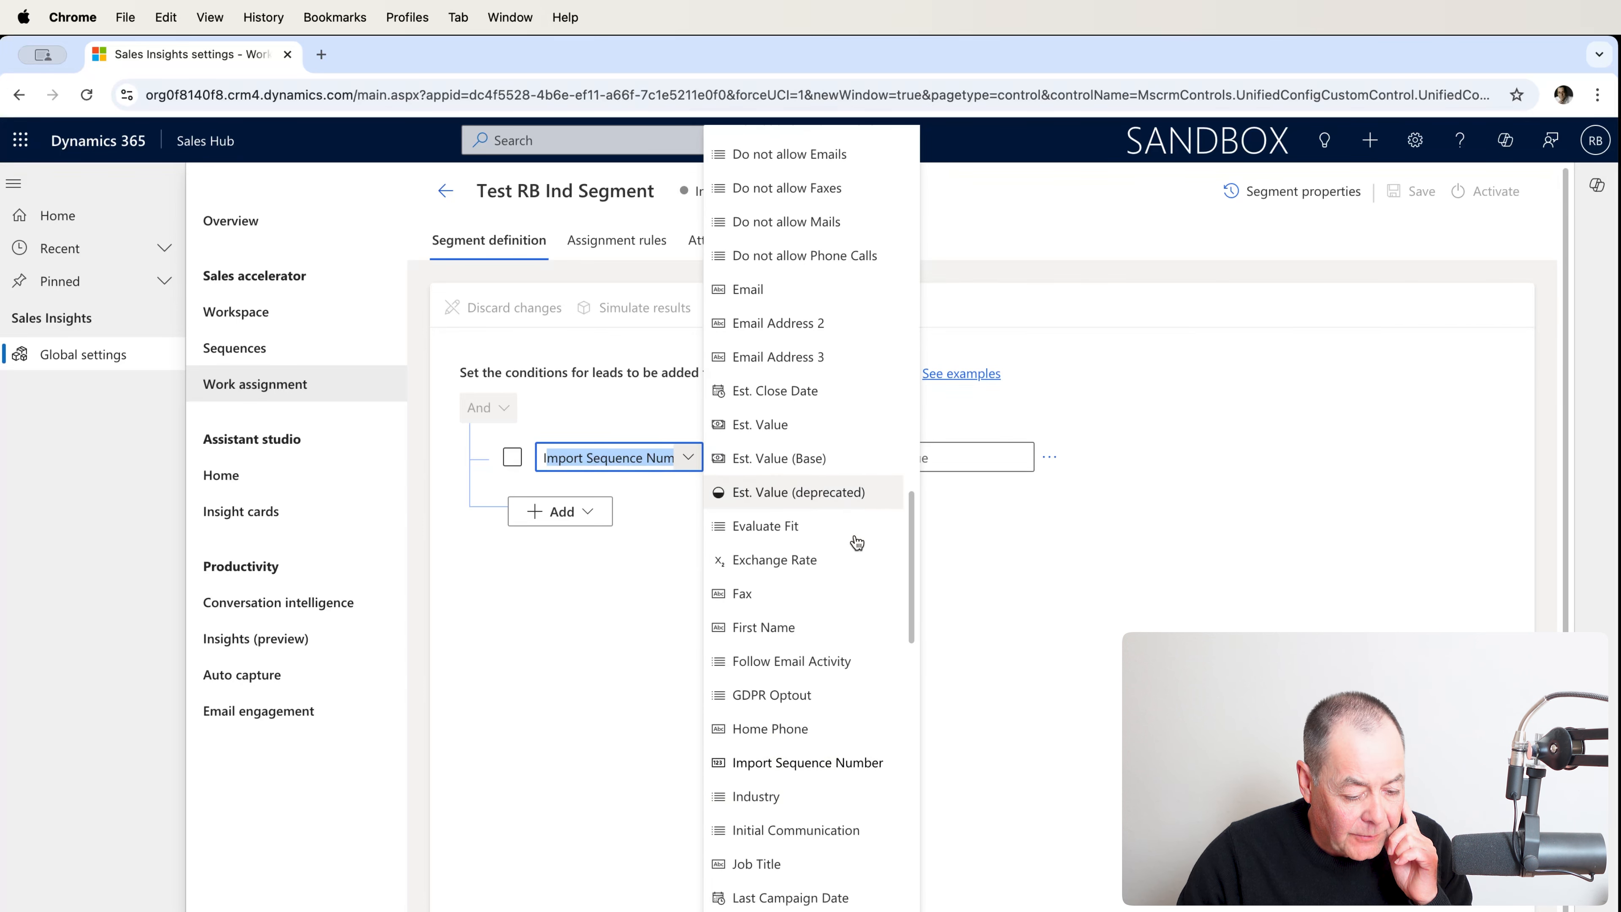
{"action": "left_click", "coordinate": [797, 792]}
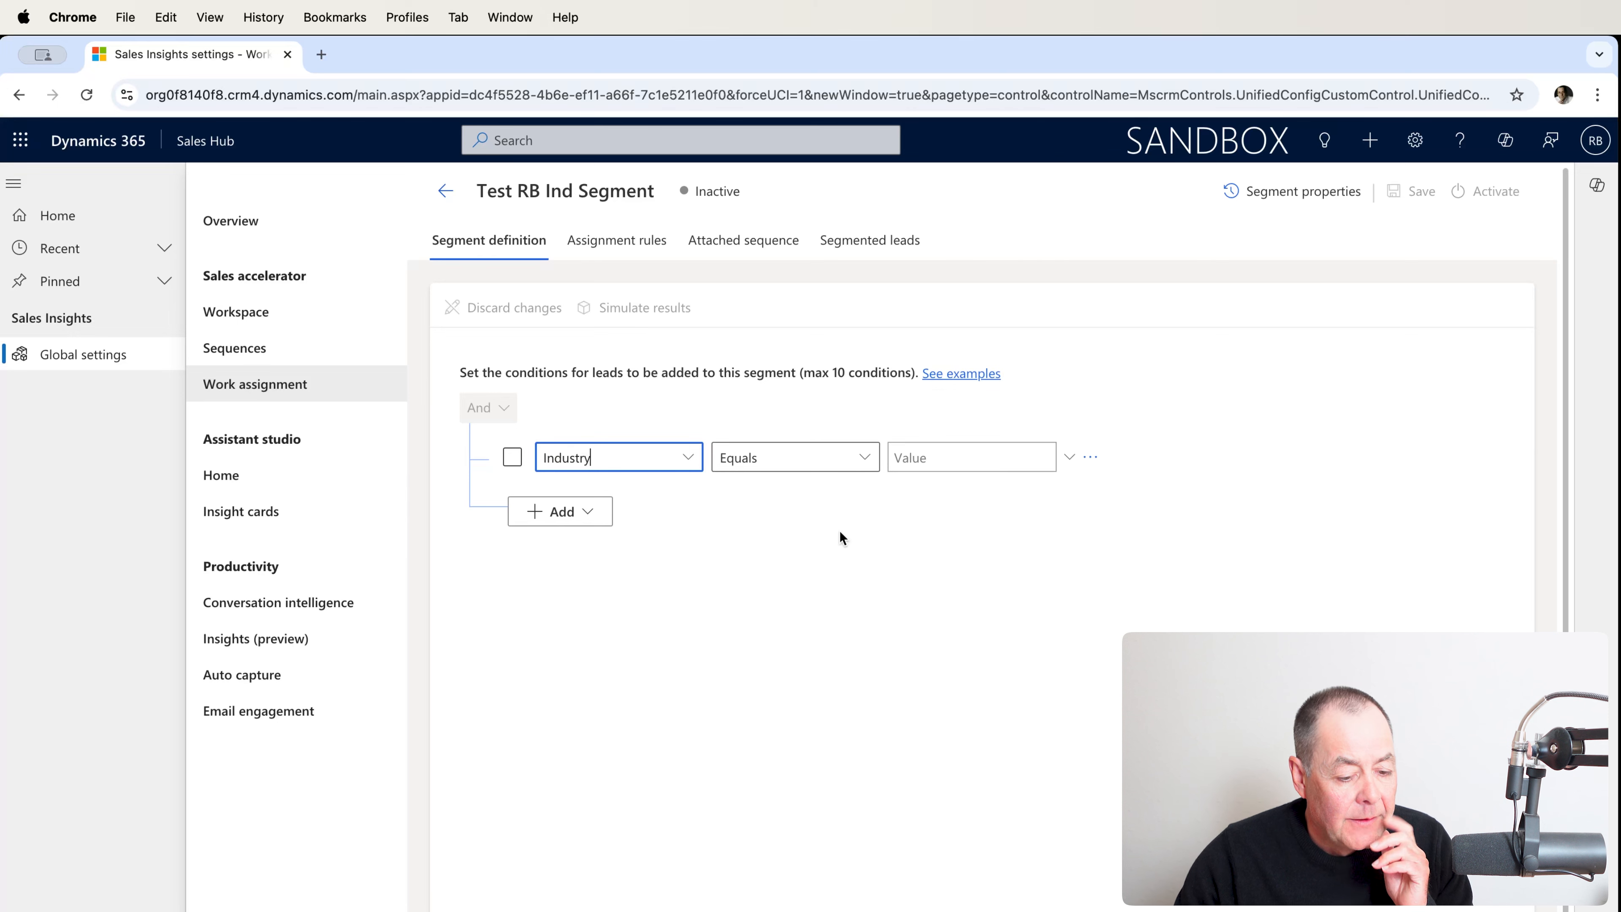
{"action": "left_click", "coordinate": [909, 457]}
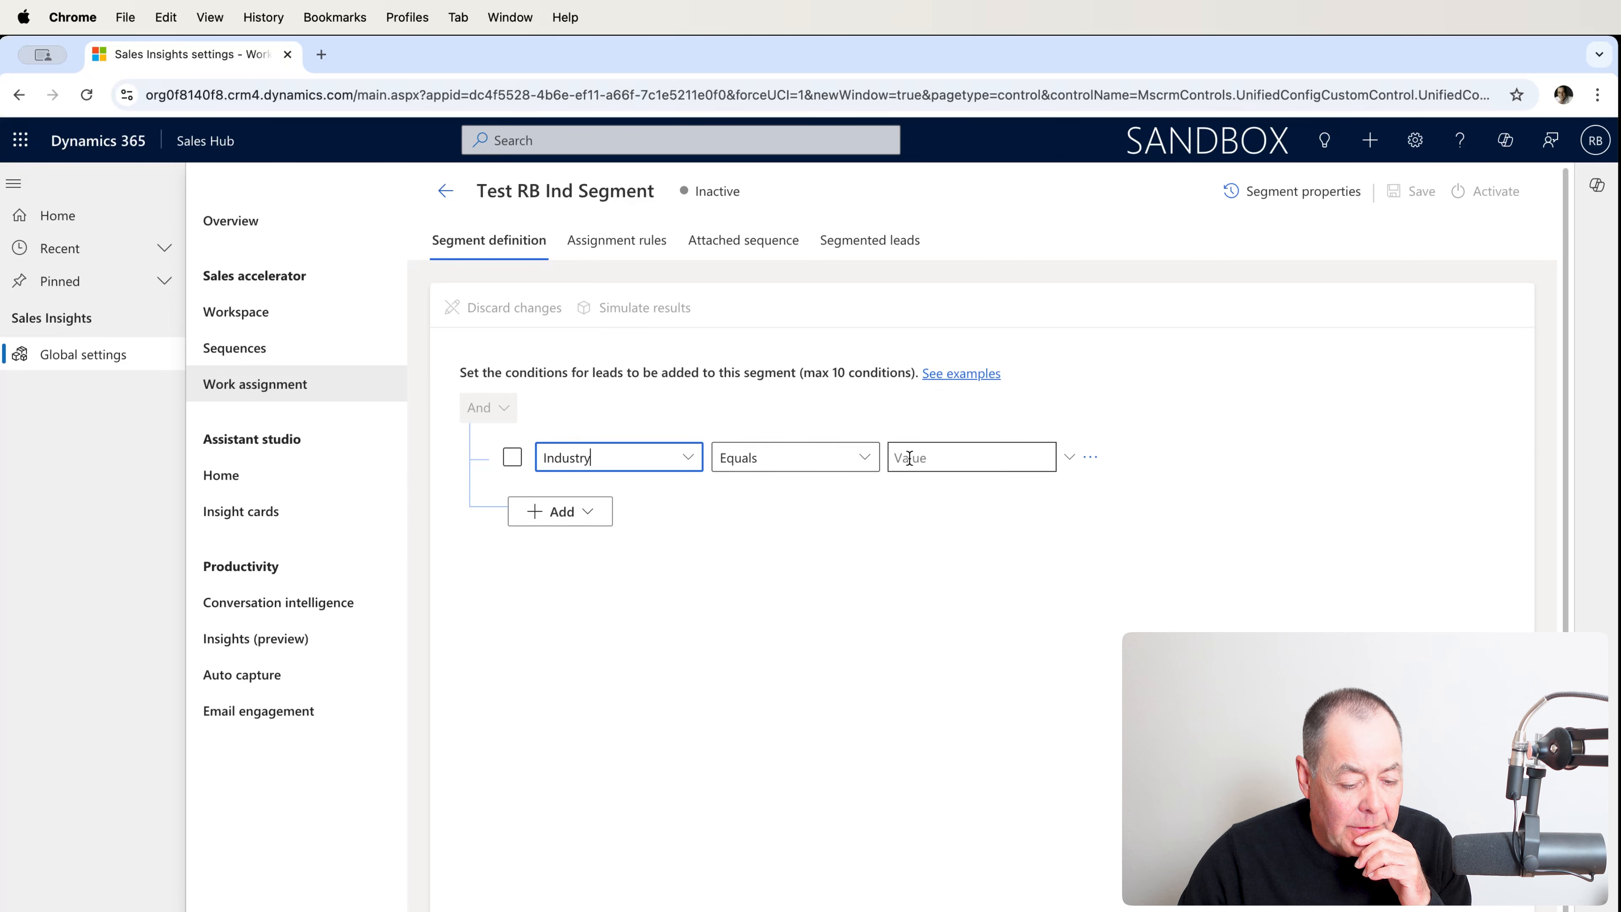
{"action": "scroll", "coordinate": [971, 543], "scroll_direction": "down", "scroll_amount": 5}
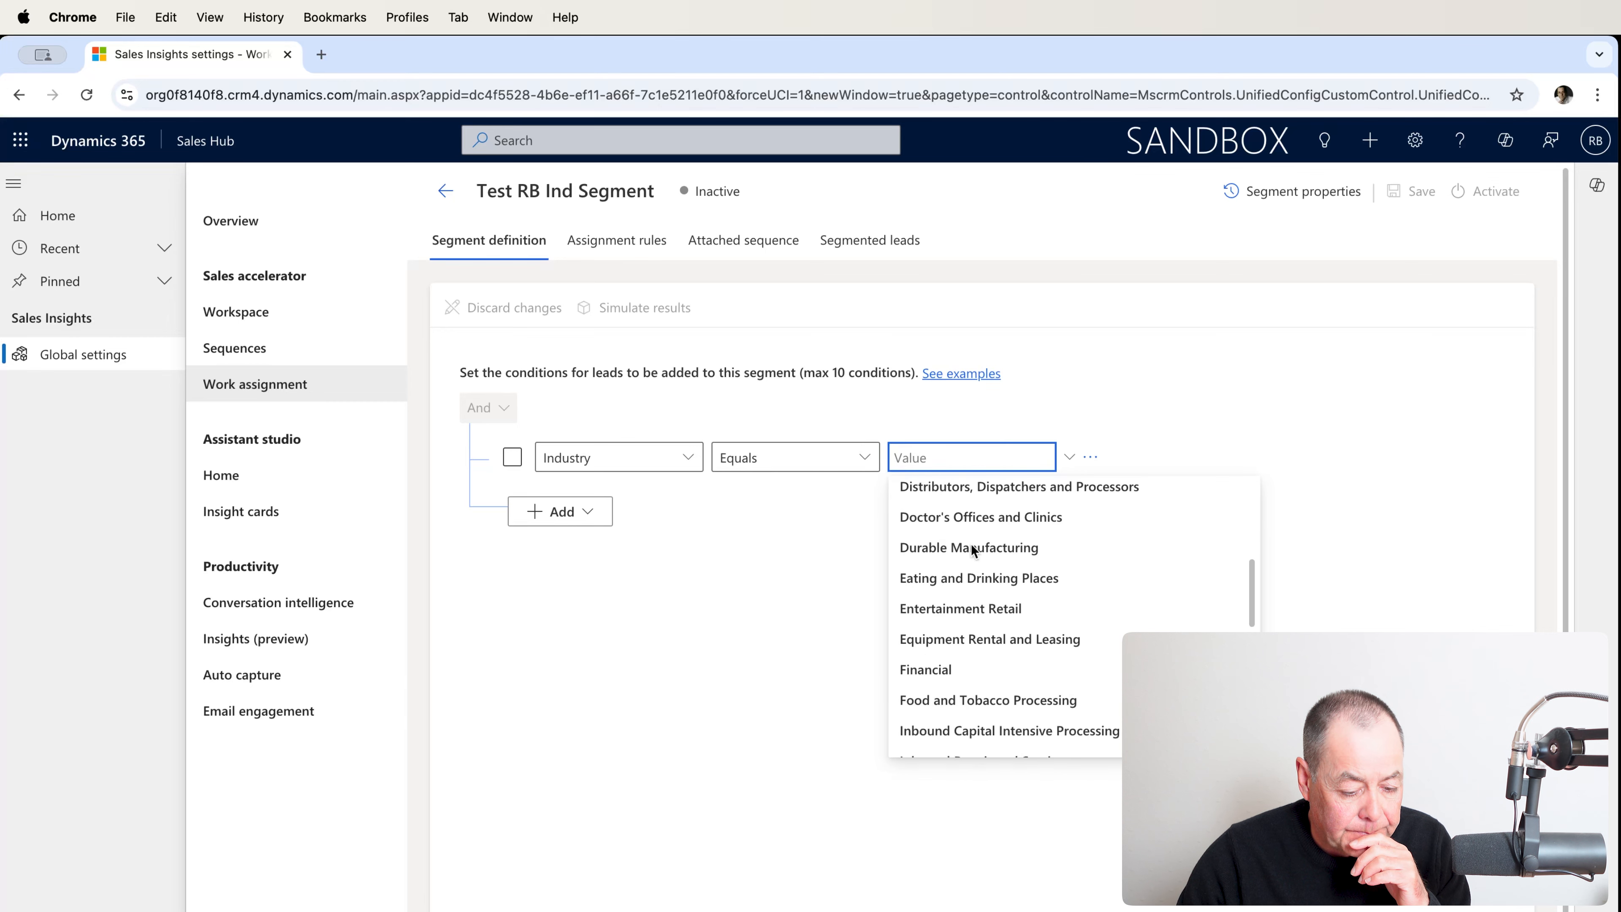
{"action": "left_click", "coordinate": [966, 668]}
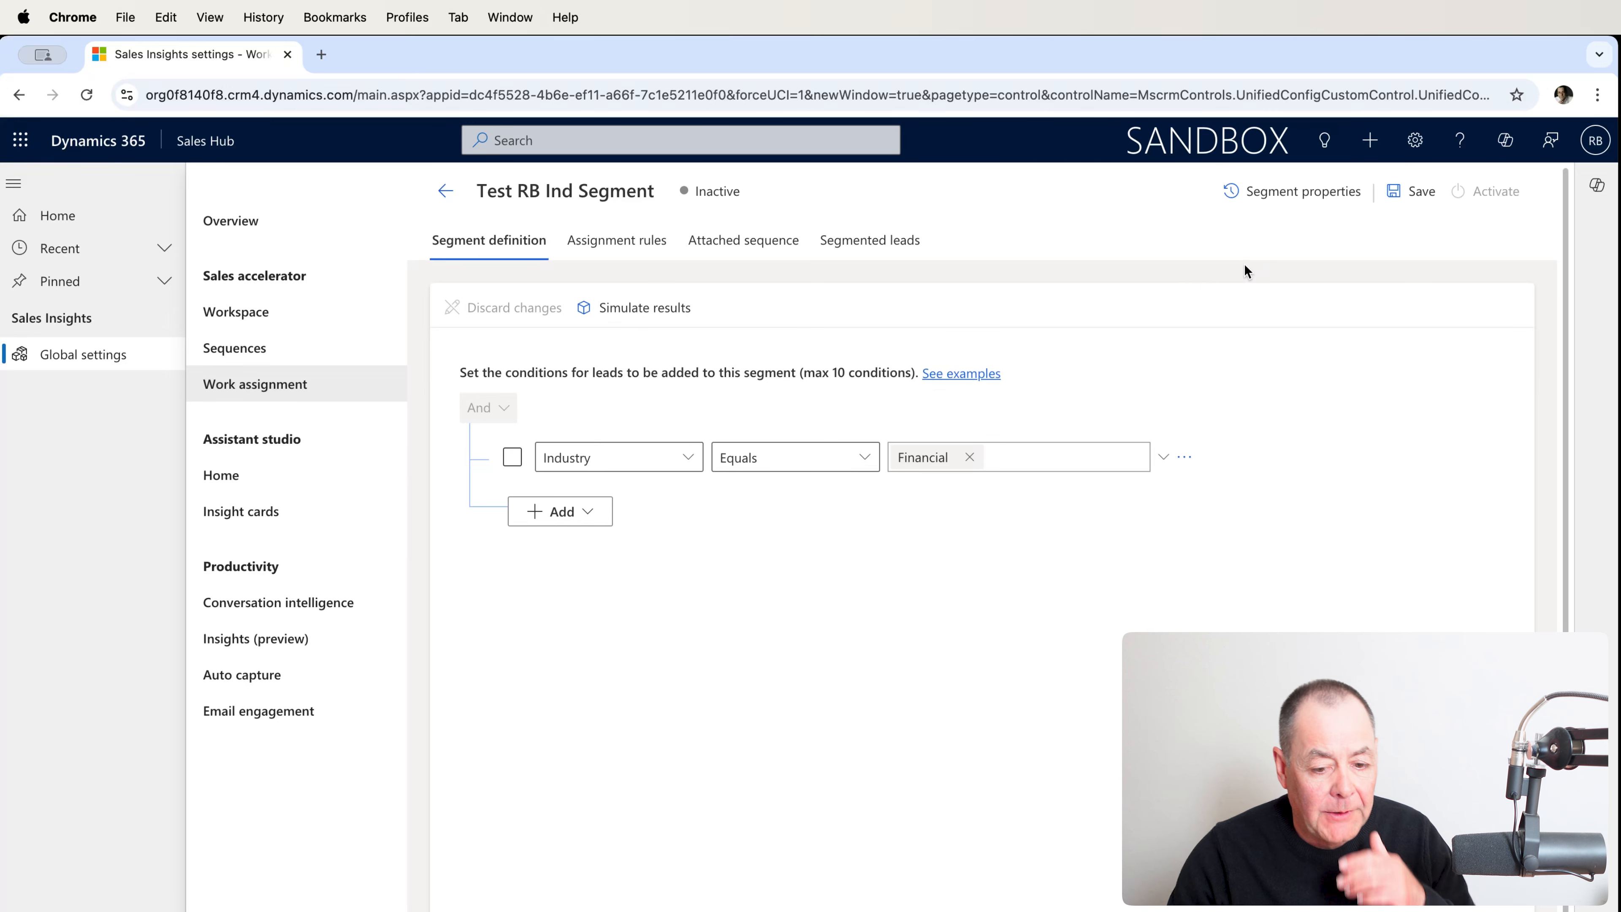
{"action": "left_click", "coordinate": [1401, 202]}
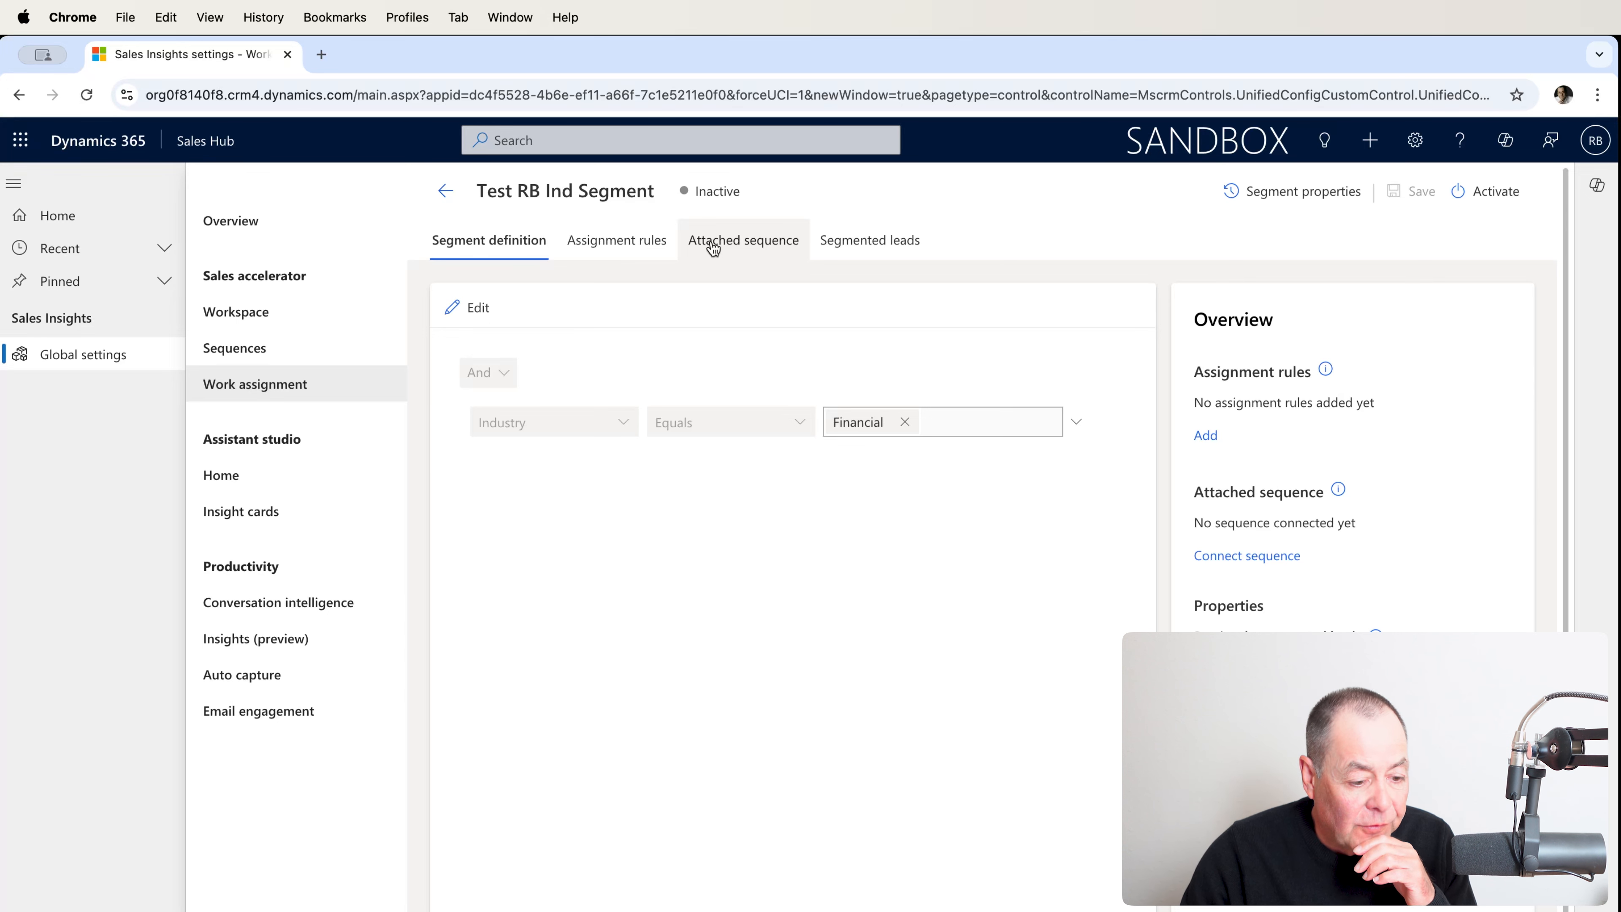
Start a new assignment rule for the segment and name it RB Test
{"action": "left_click", "coordinate": [615, 248]}
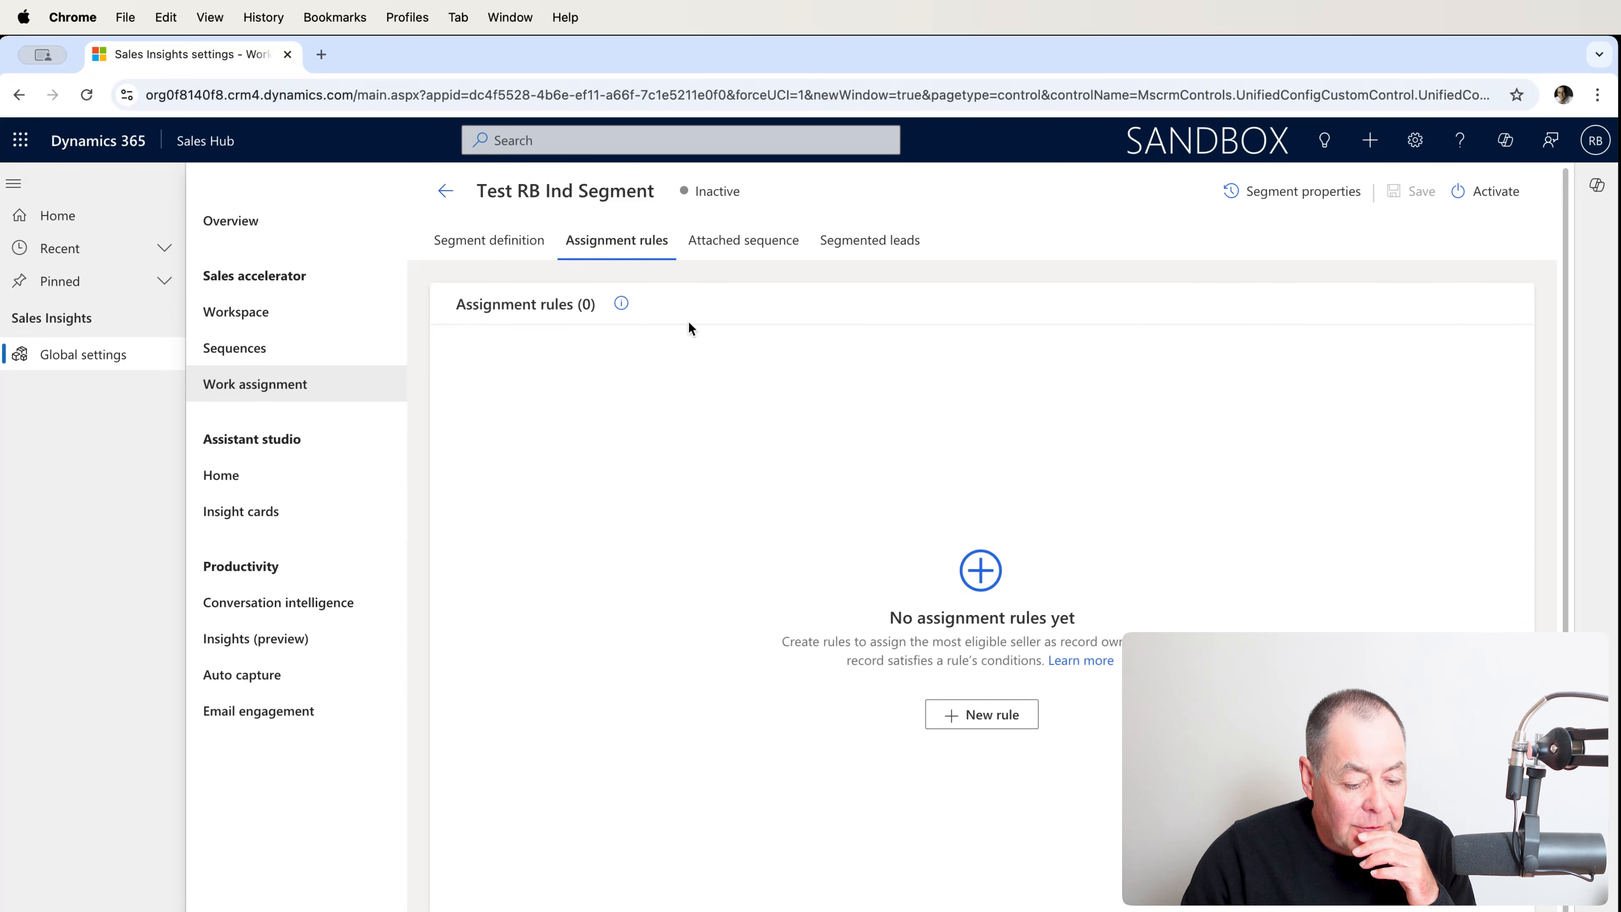
{"action": "left_click", "coordinate": [1006, 714]}
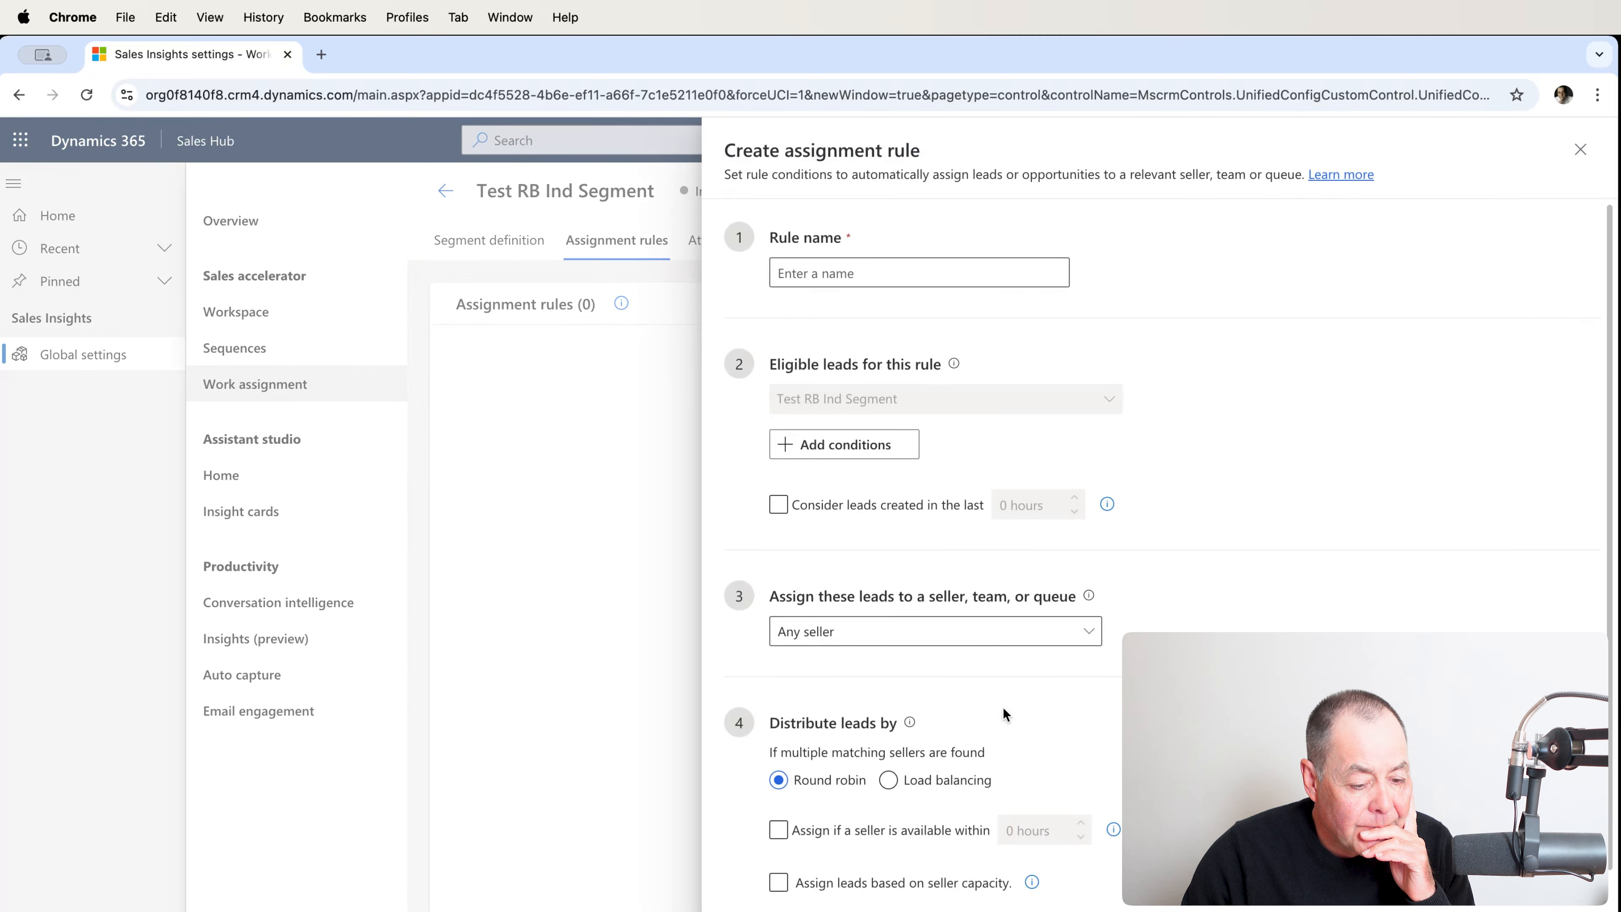
{"action": "left_click", "coordinate": [826, 273]}
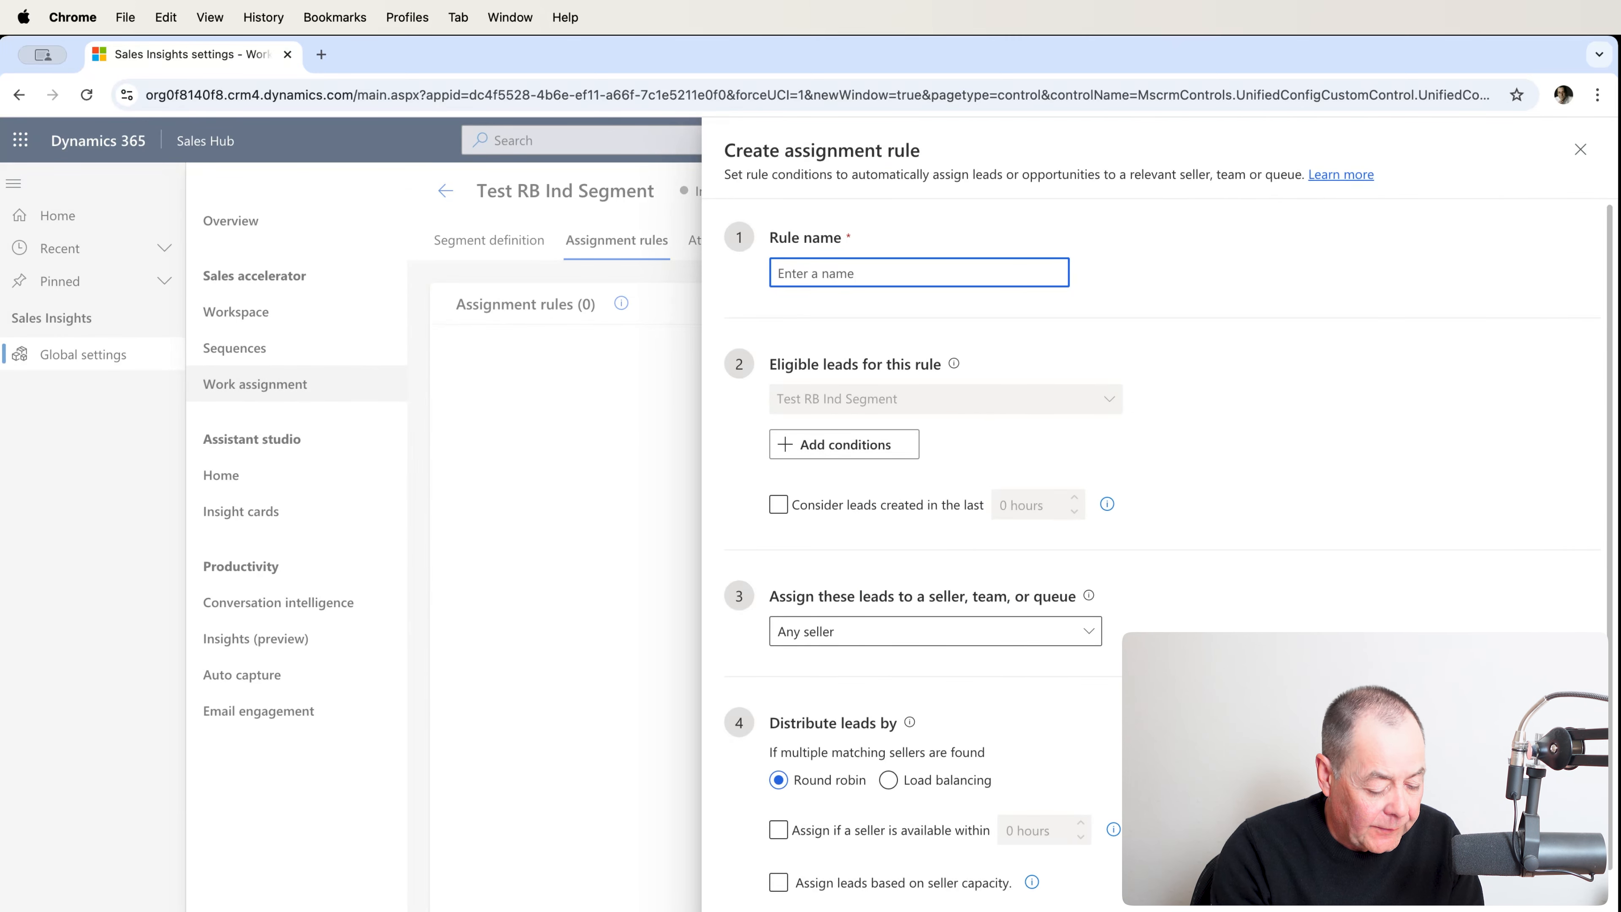
{"action": "type", "text": "RB Test"}
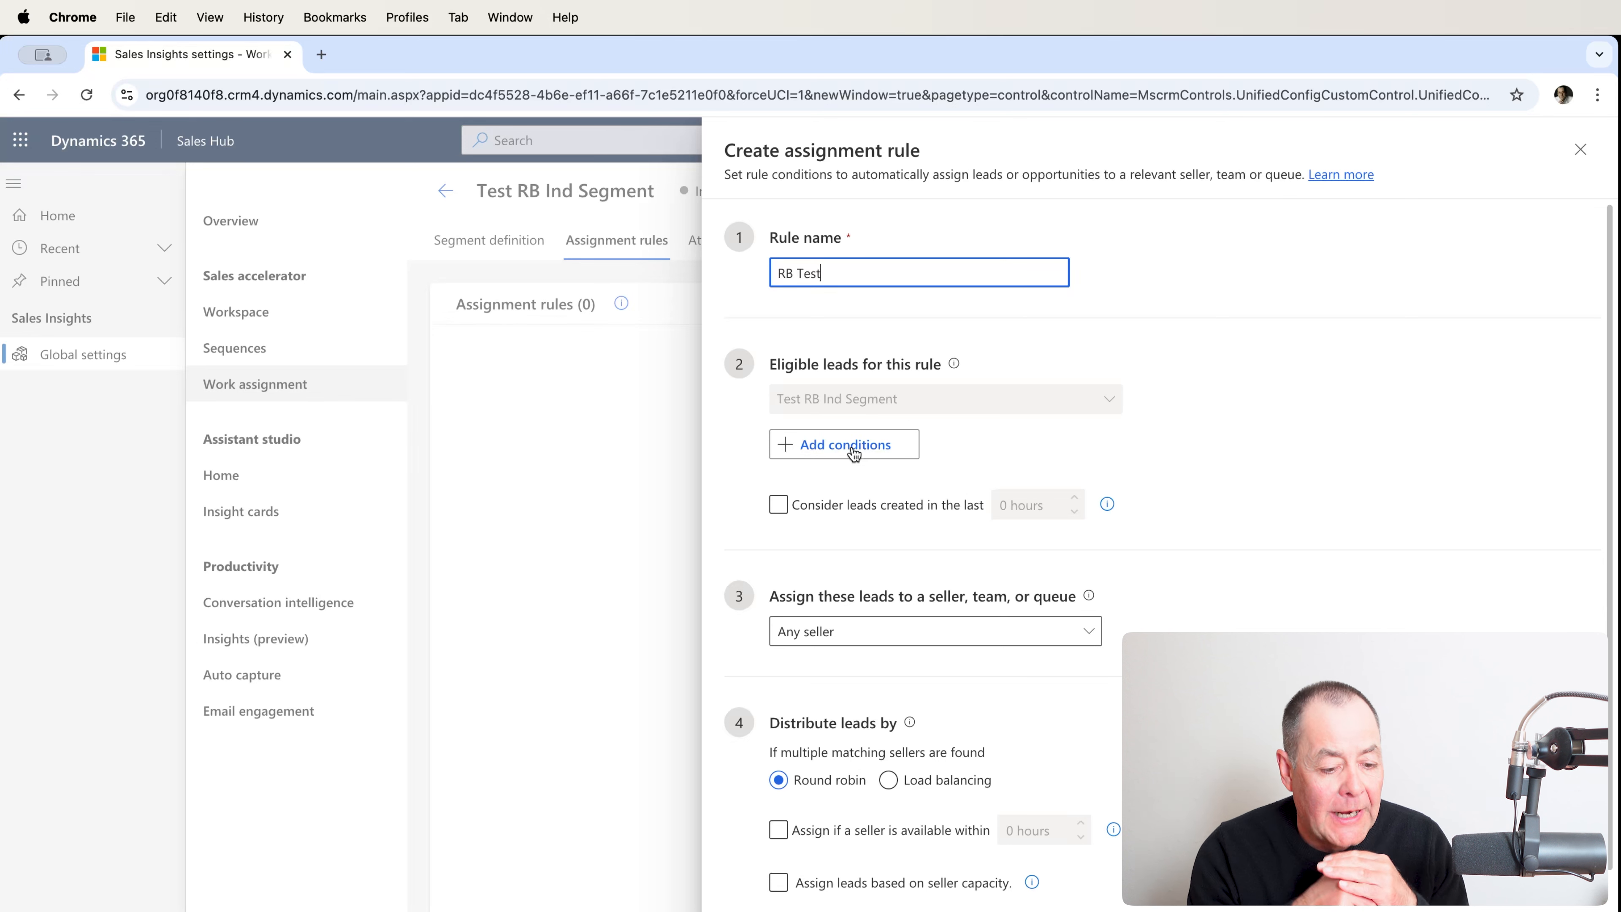
{"action": "left_click", "coordinate": [821, 505]}
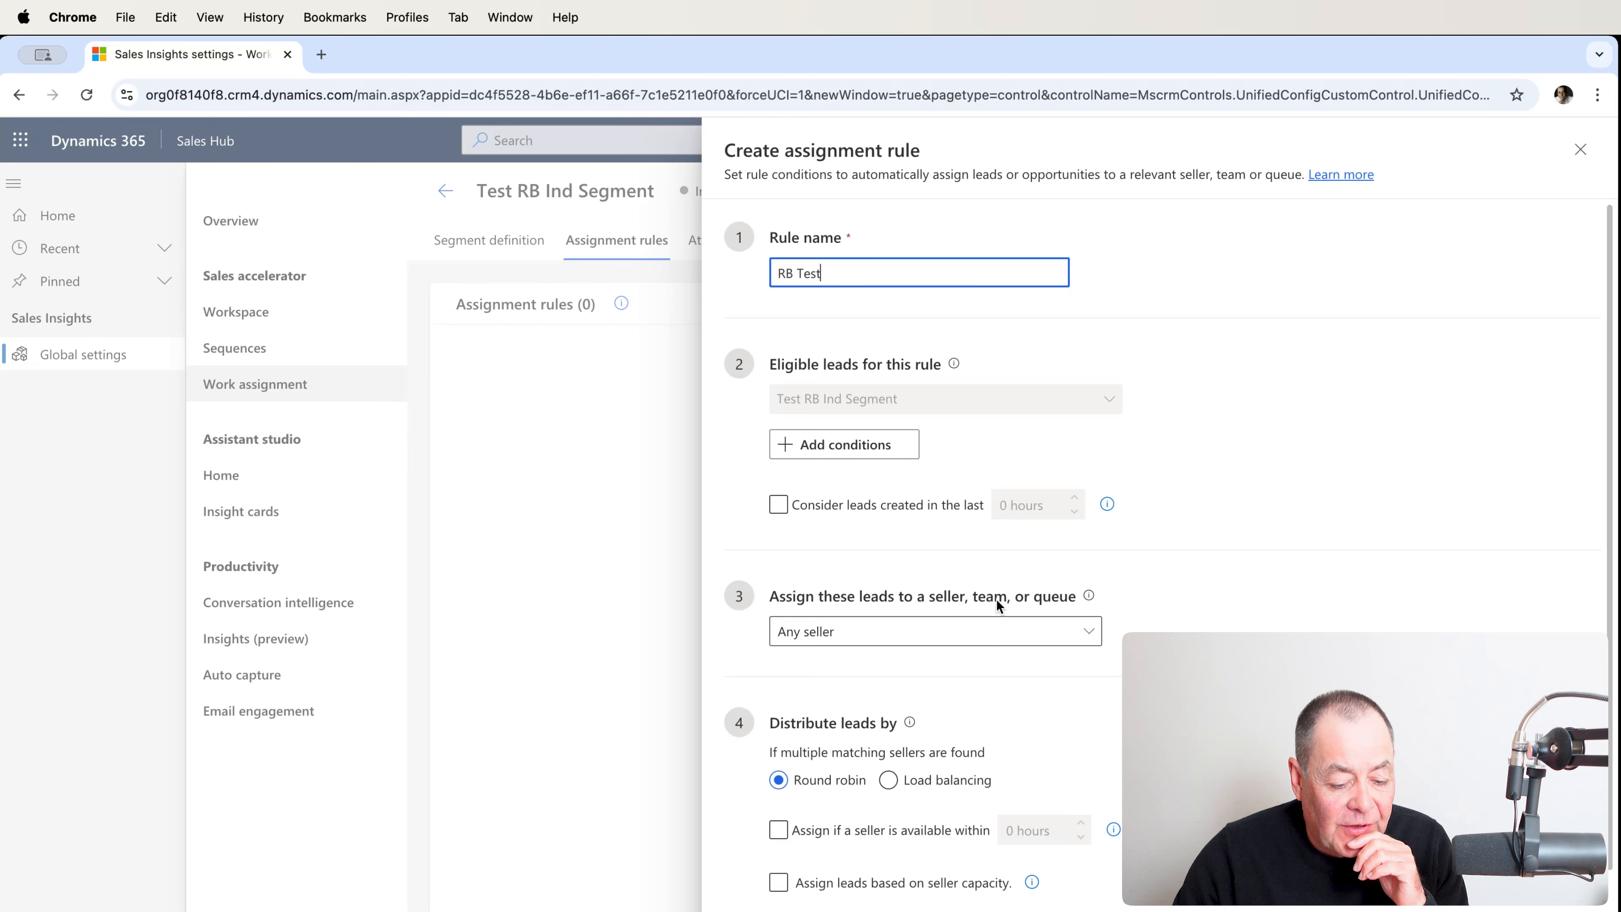
Assign the rule's leads to specific sellers, add the seller who owns the sample leads, and save the rule
{"action": "left_click", "coordinate": [1093, 639]}
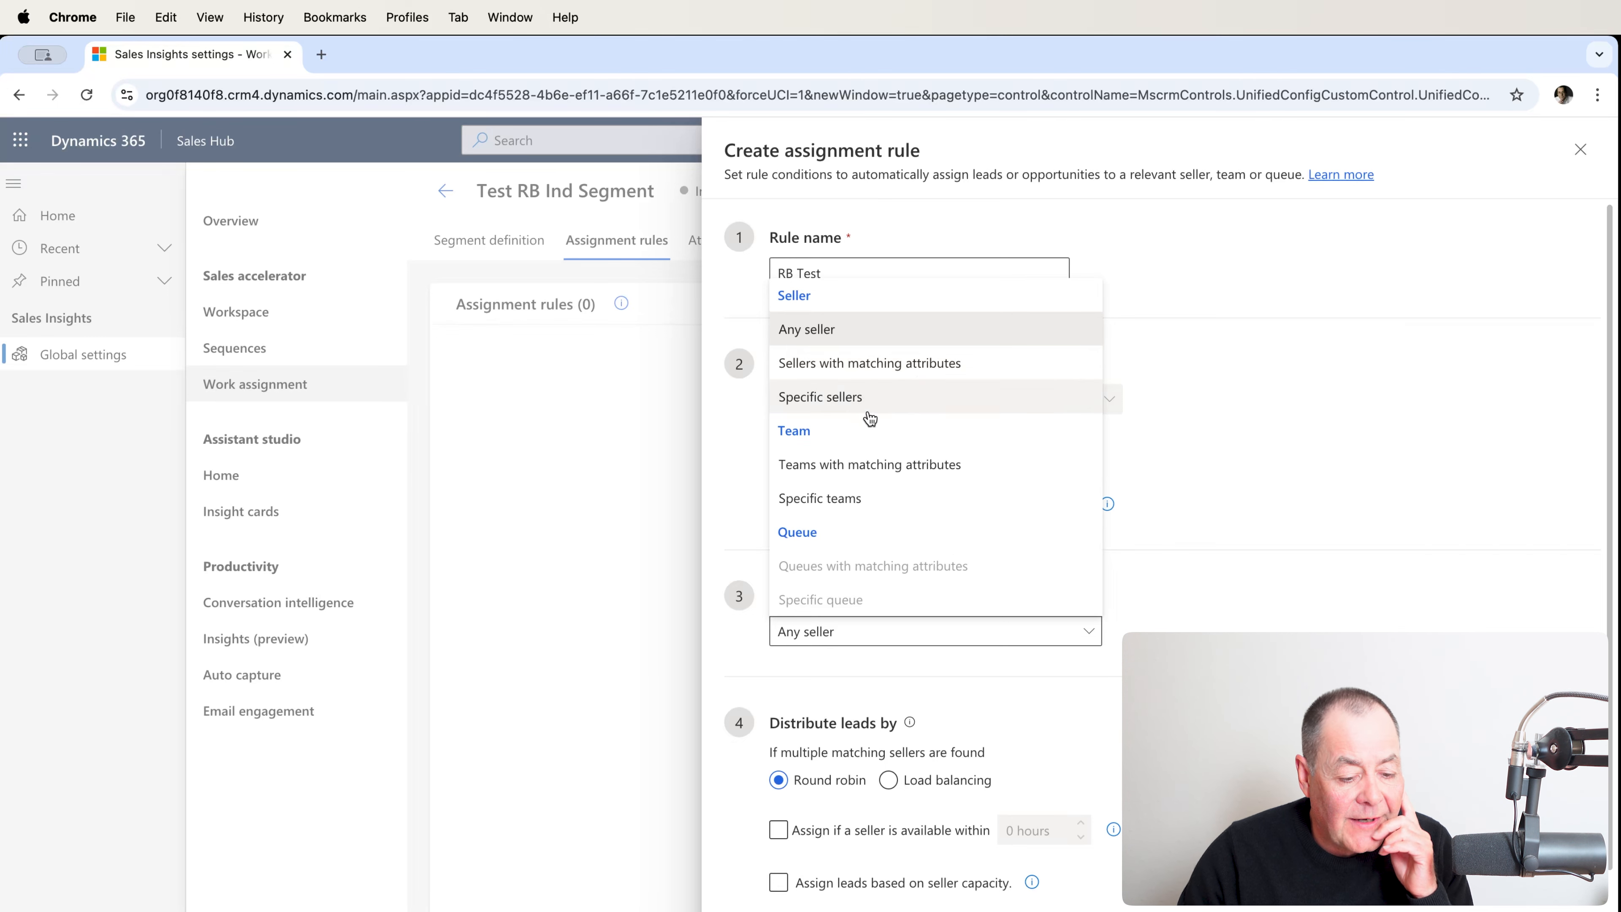
{"action": "left_click", "coordinate": [845, 398]}
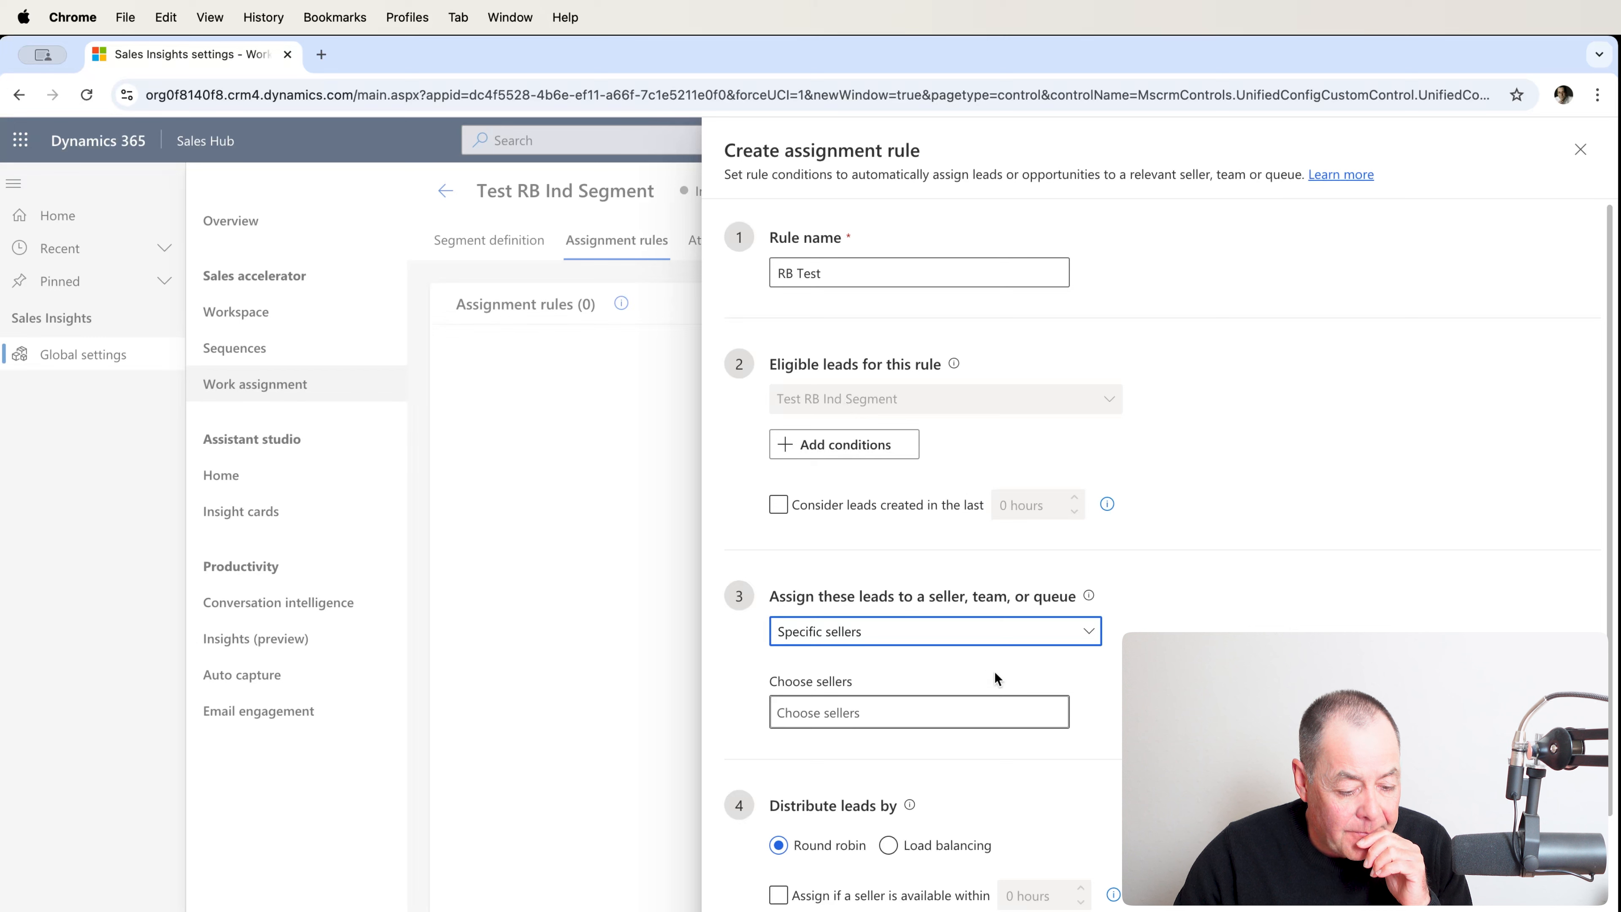
{"action": "left_click", "coordinate": [932, 712]}
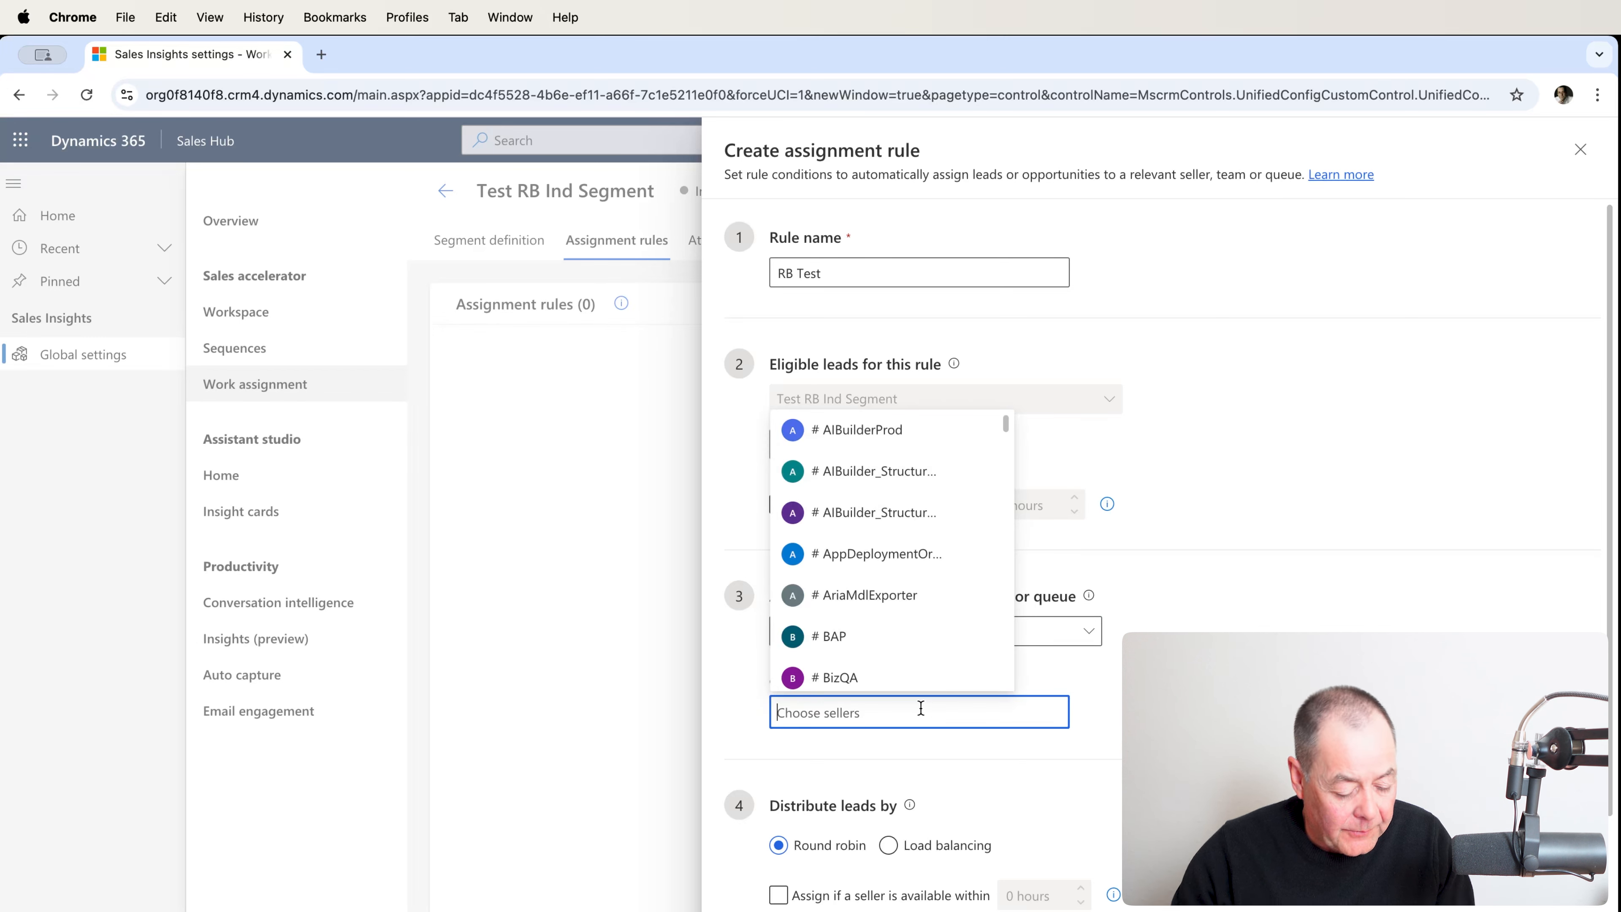
{"action": "type", "text": "mark"}
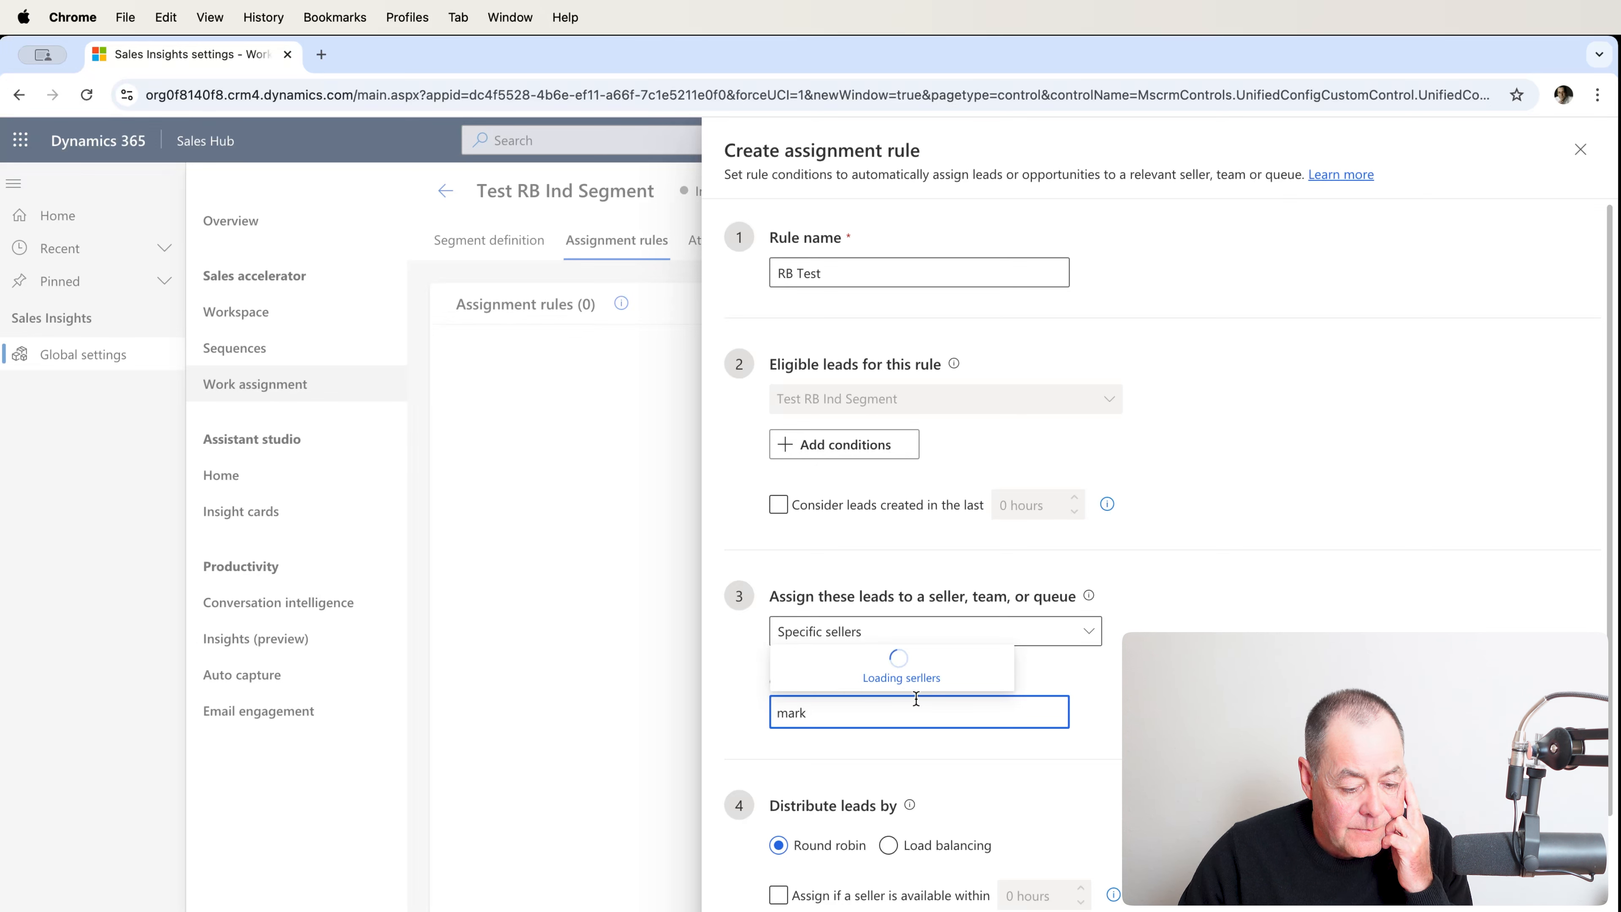
{"action": "left_click", "coordinate": [869, 676]}
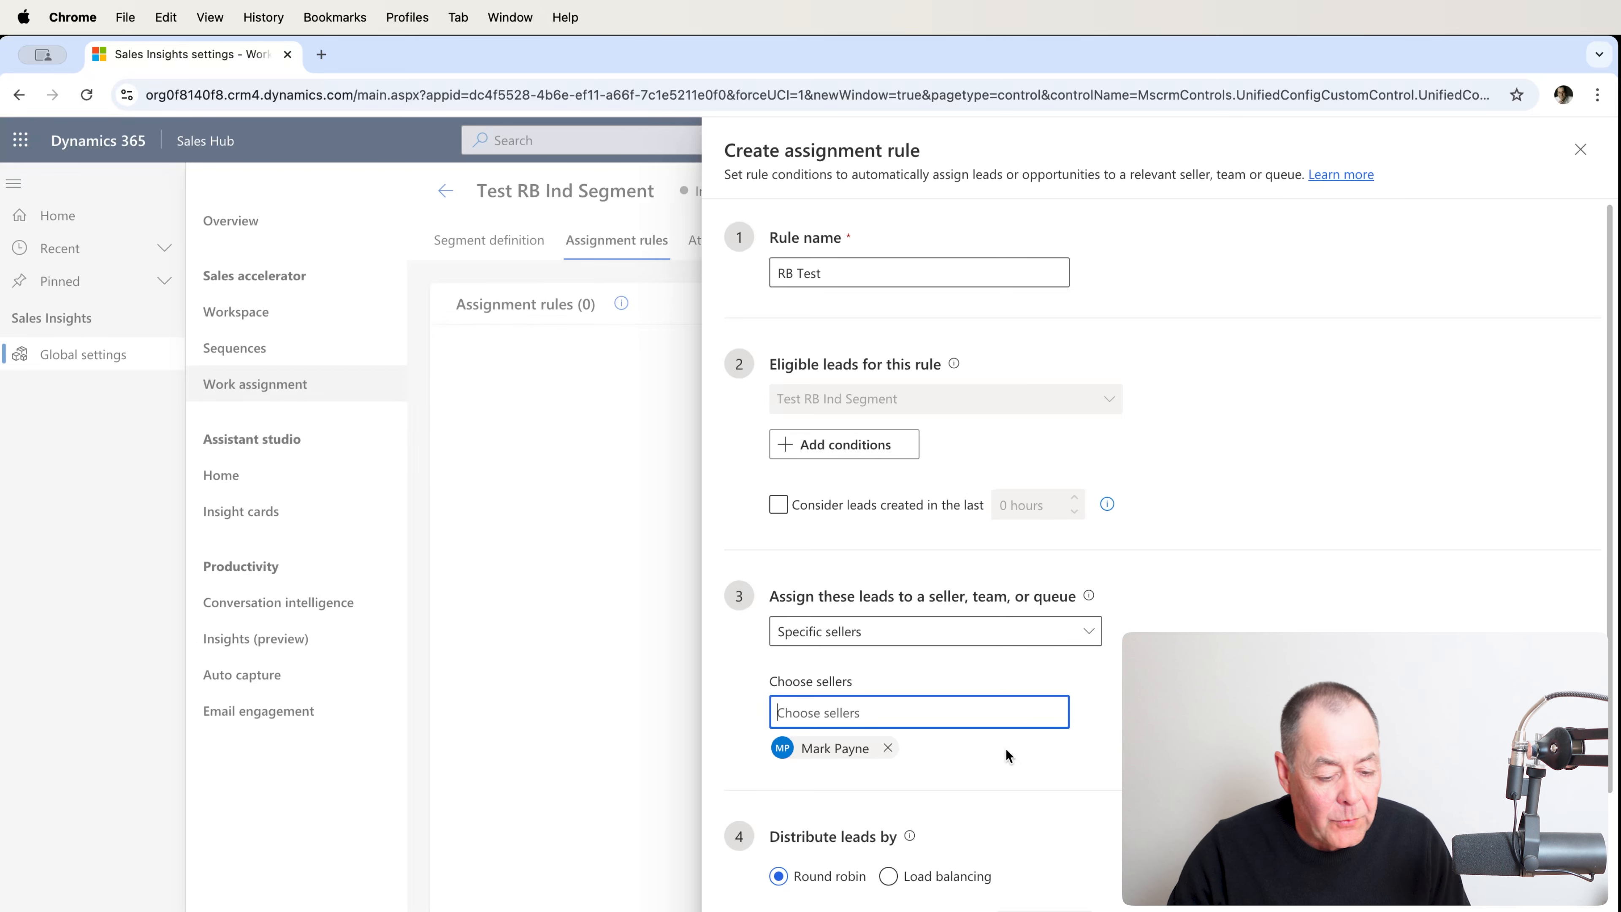
{"action": "scroll", "coordinate": [1006, 749], "scroll_direction": "down", "scroll_amount": 3}
{"action": "scroll", "coordinate": [1001, 728], "scroll_direction": "down", "scroll_amount": 1}
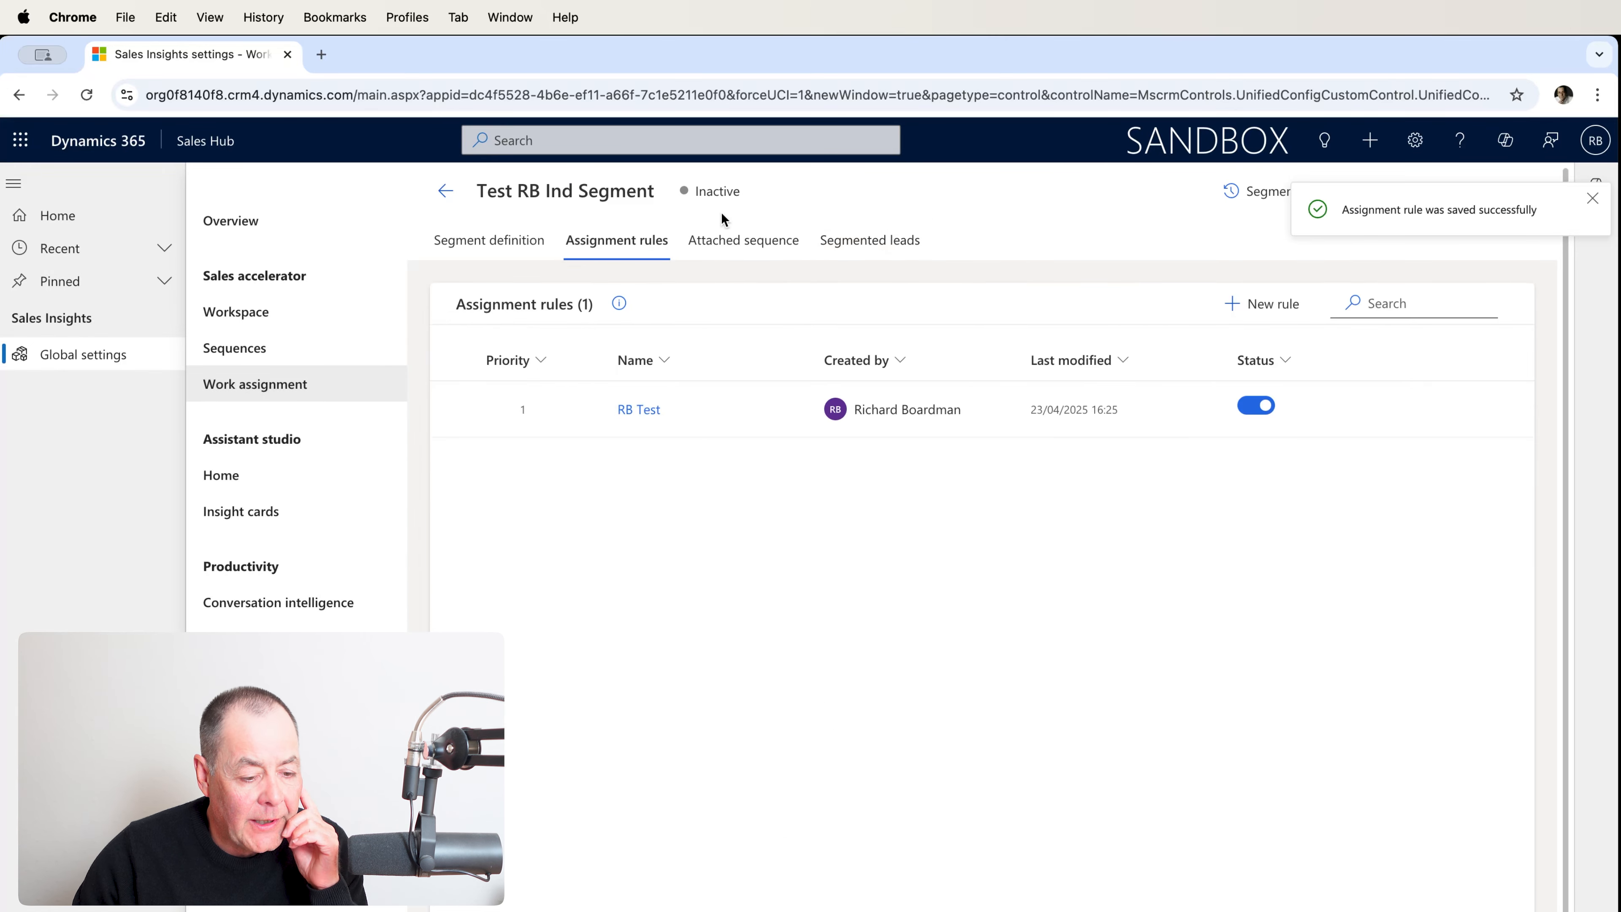
Connect the existing RB Test lead sequence to the Test RB Ind Segment
{"action": "left_click", "coordinate": [738, 248]}
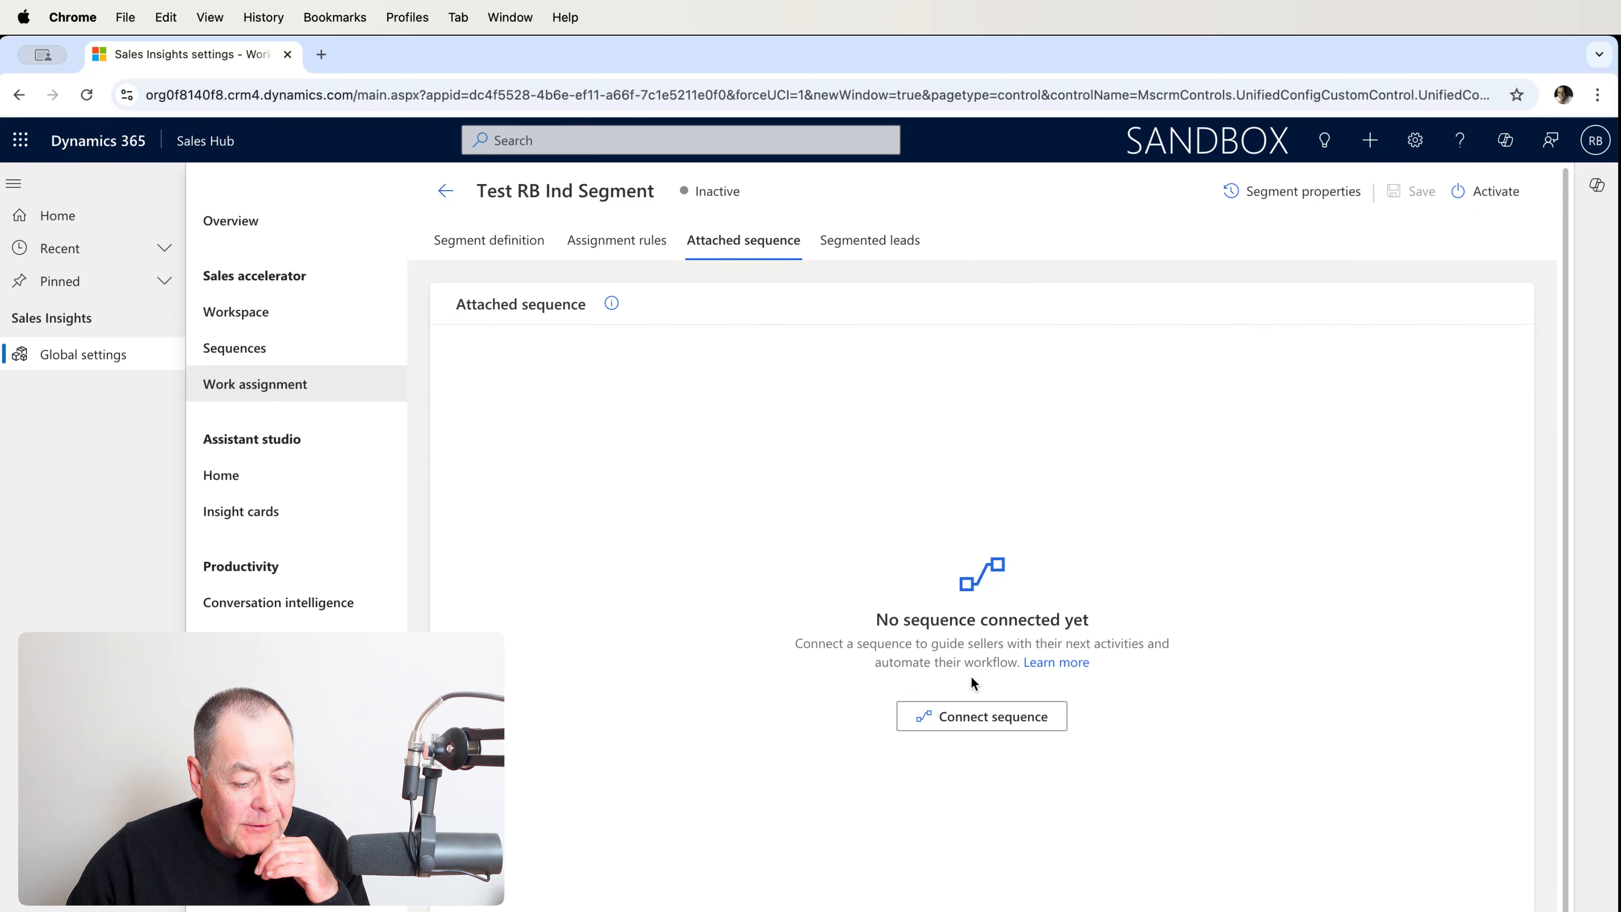
{"action": "left_click", "coordinate": [978, 717]}
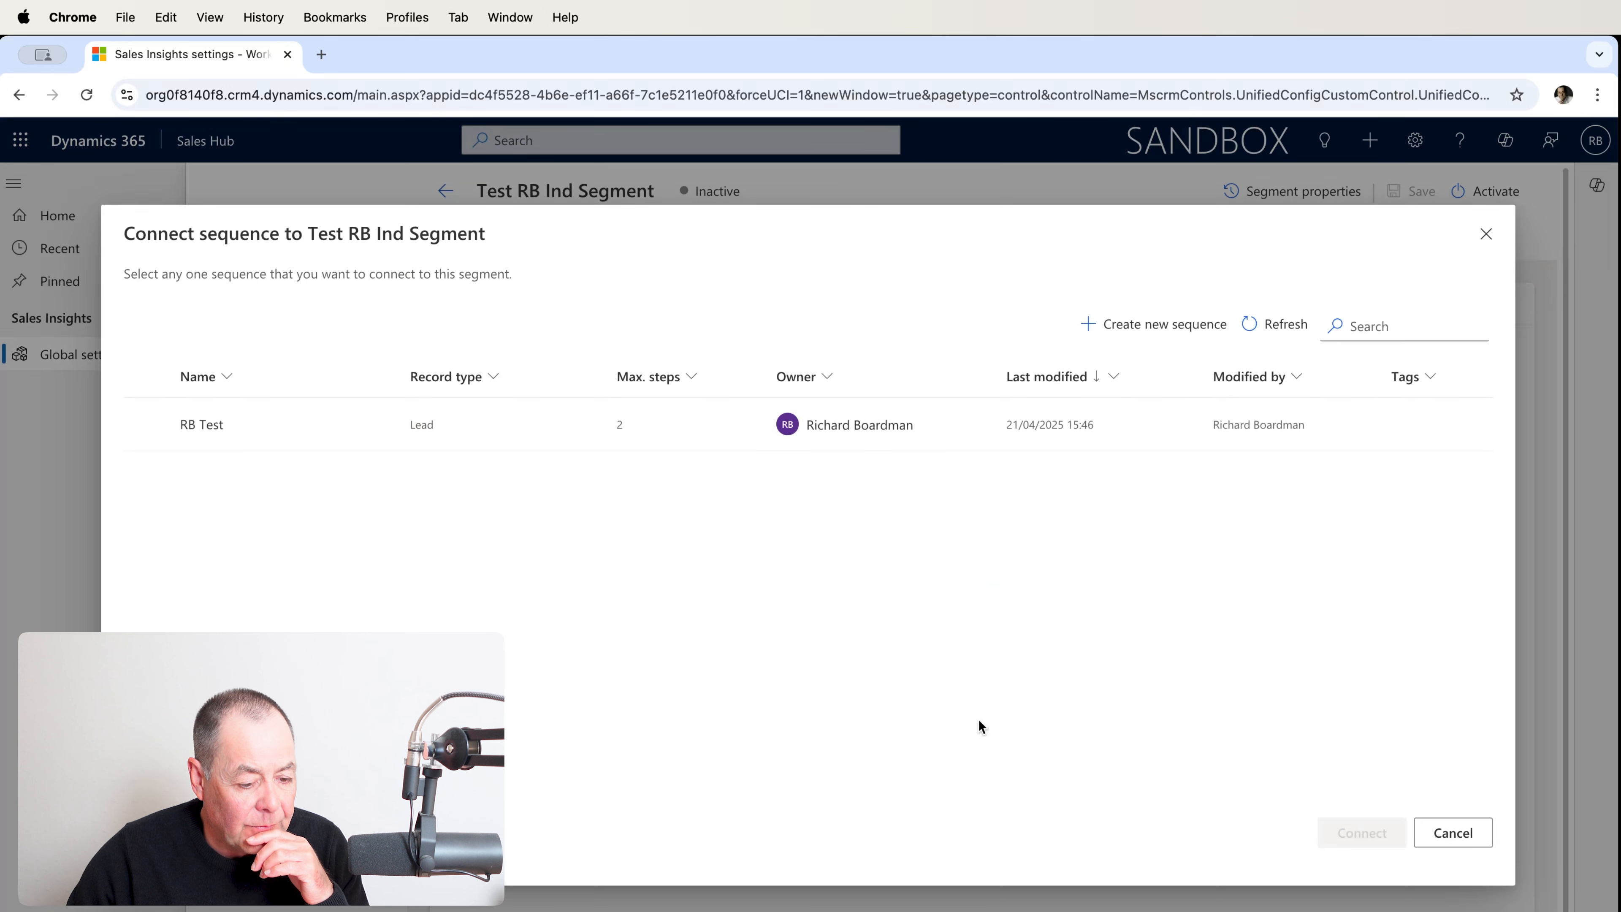
{"action": "mouse_move", "coordinate": [134, 428]}
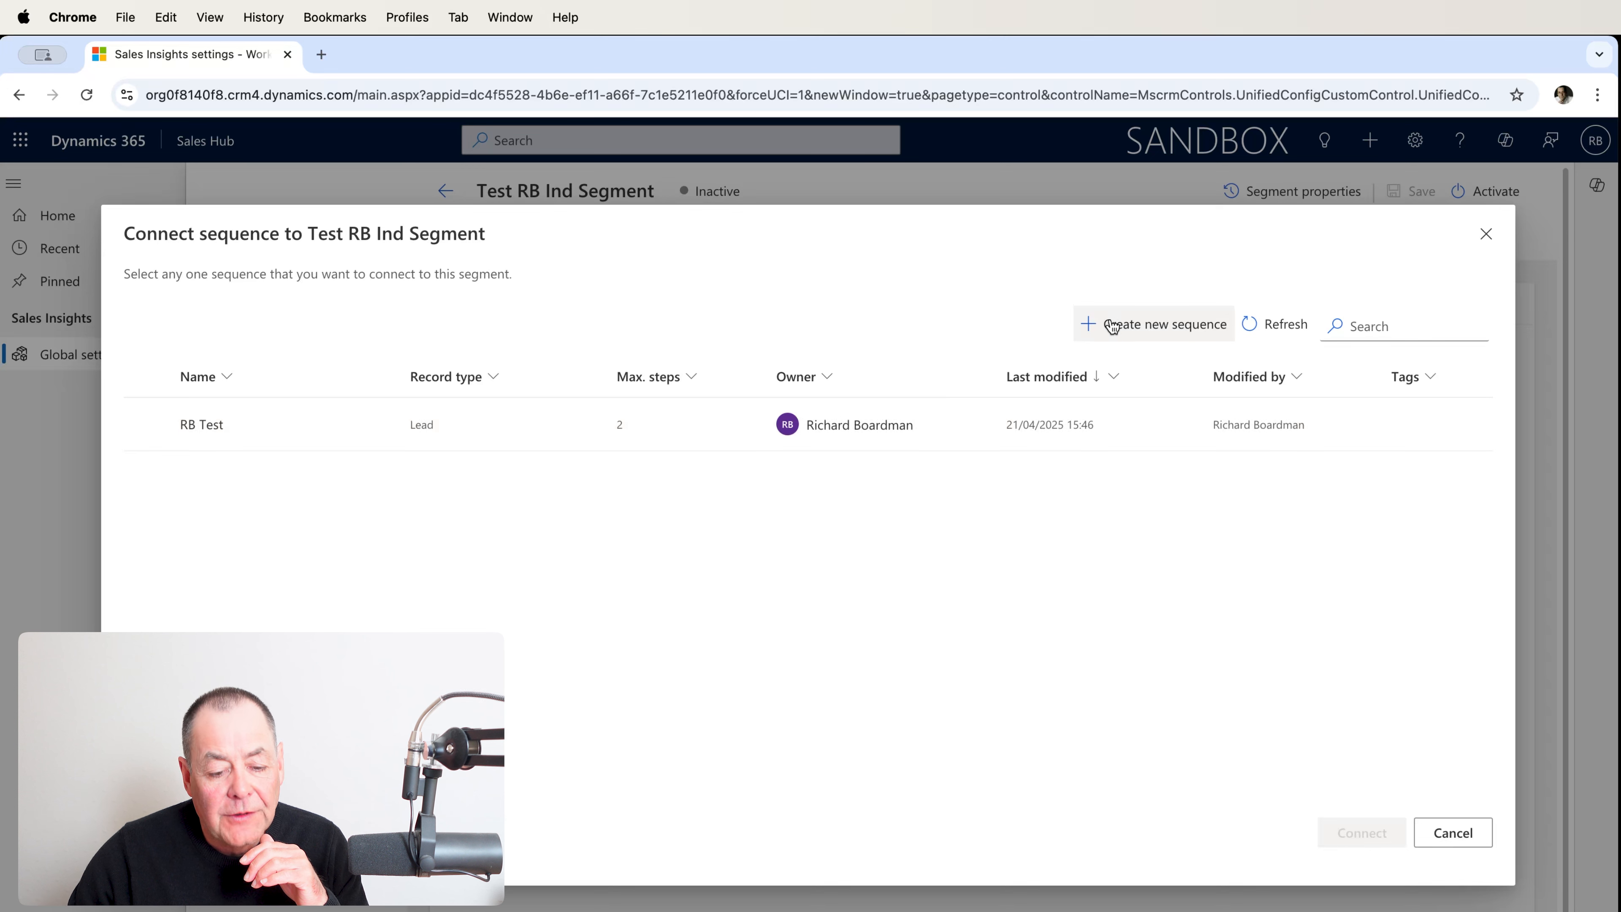
{"action": "mouse_move", "coordinate": [355, 406]}
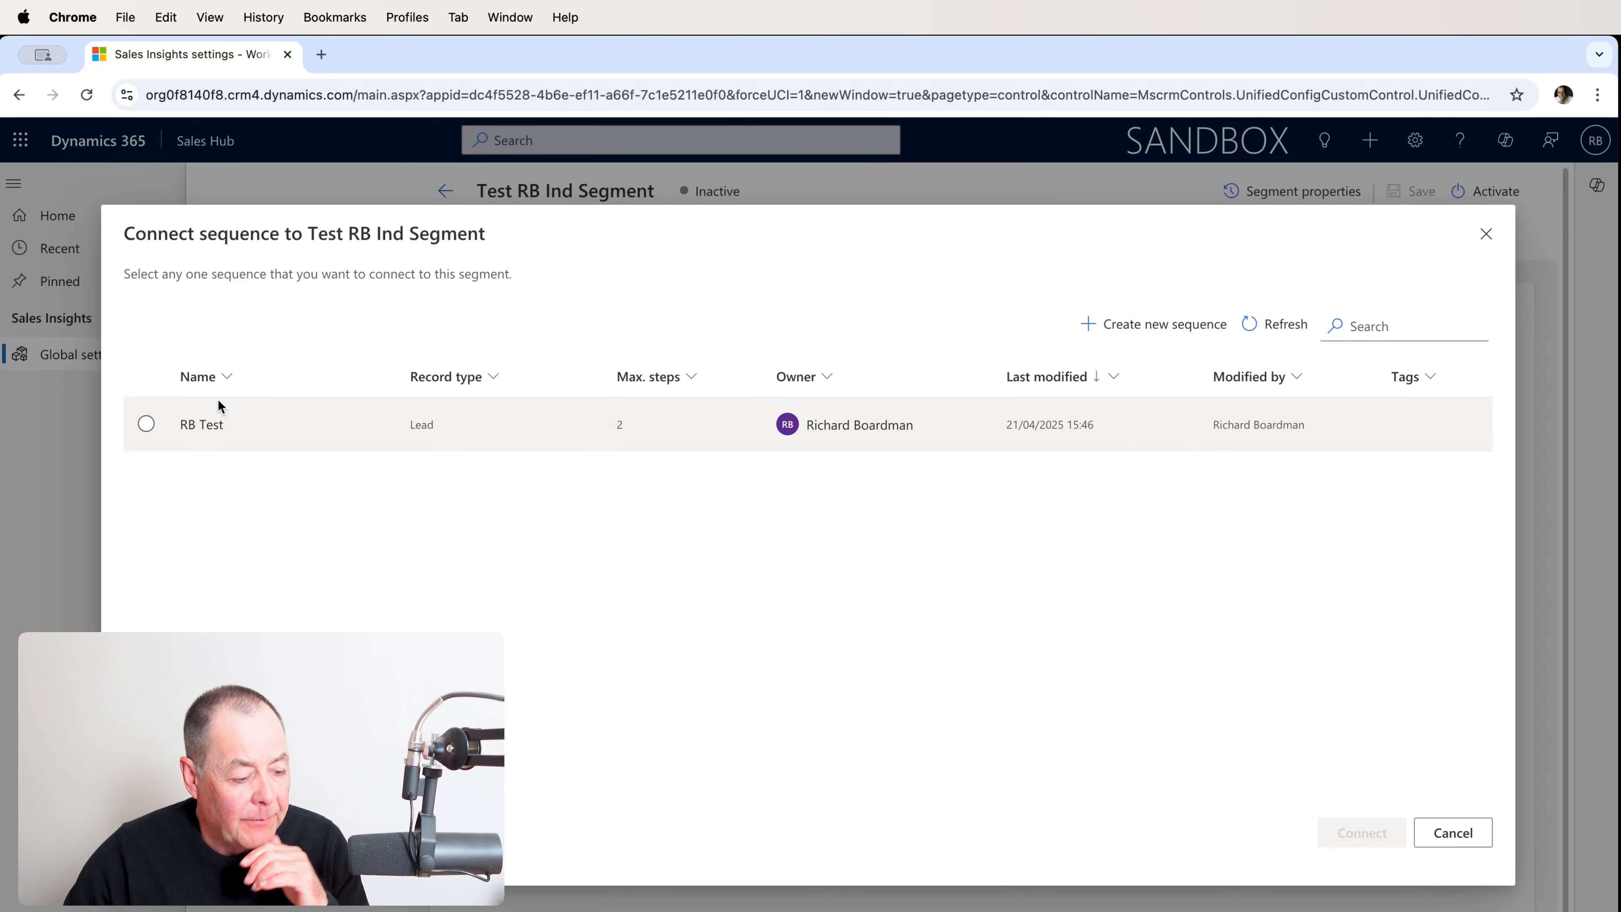
{"action": "left_click", "coordinate": [146, 423]}
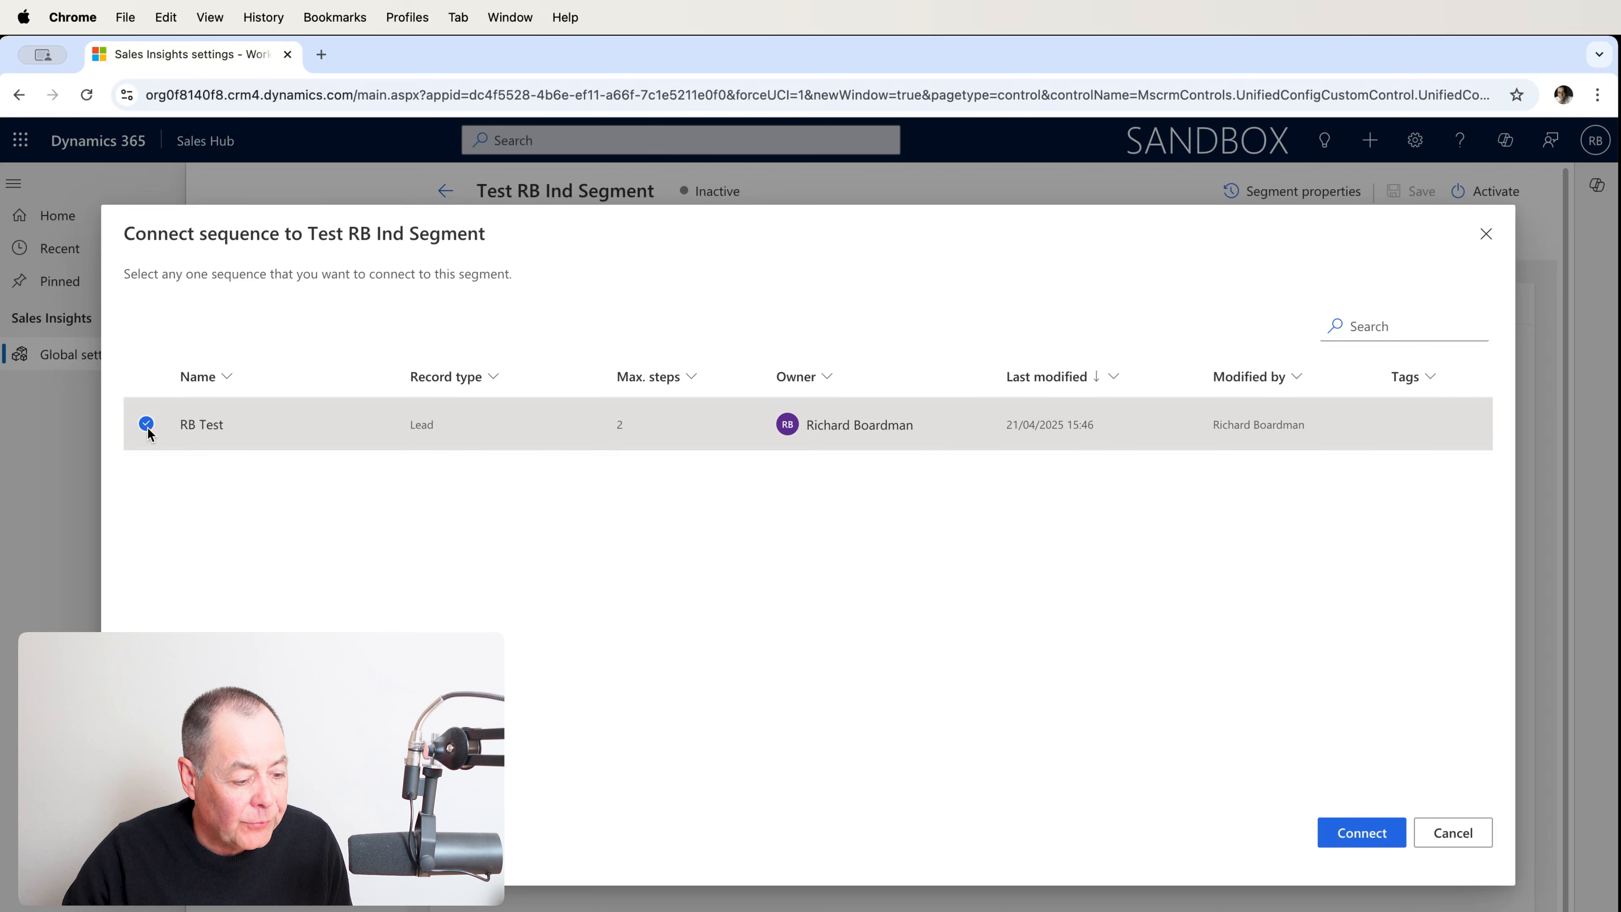
{"action": "left_click", "coordinate": [1364, 837]}
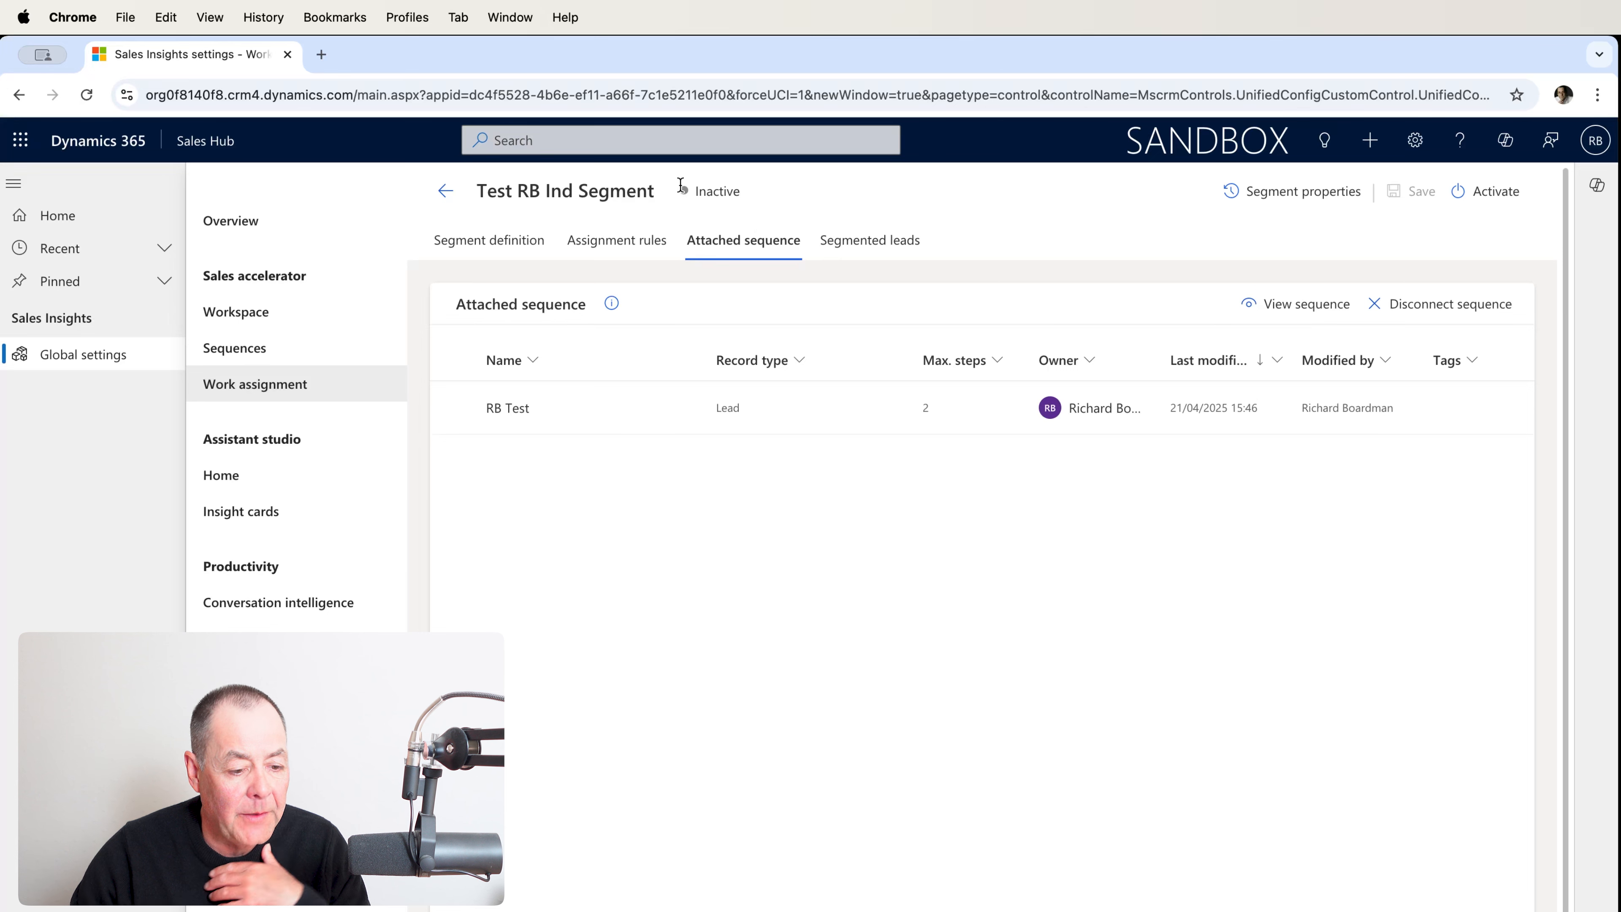
Activate the segment and view its list of segmented leads
{"action": "left_click", "coordinate": [1476, 199]}
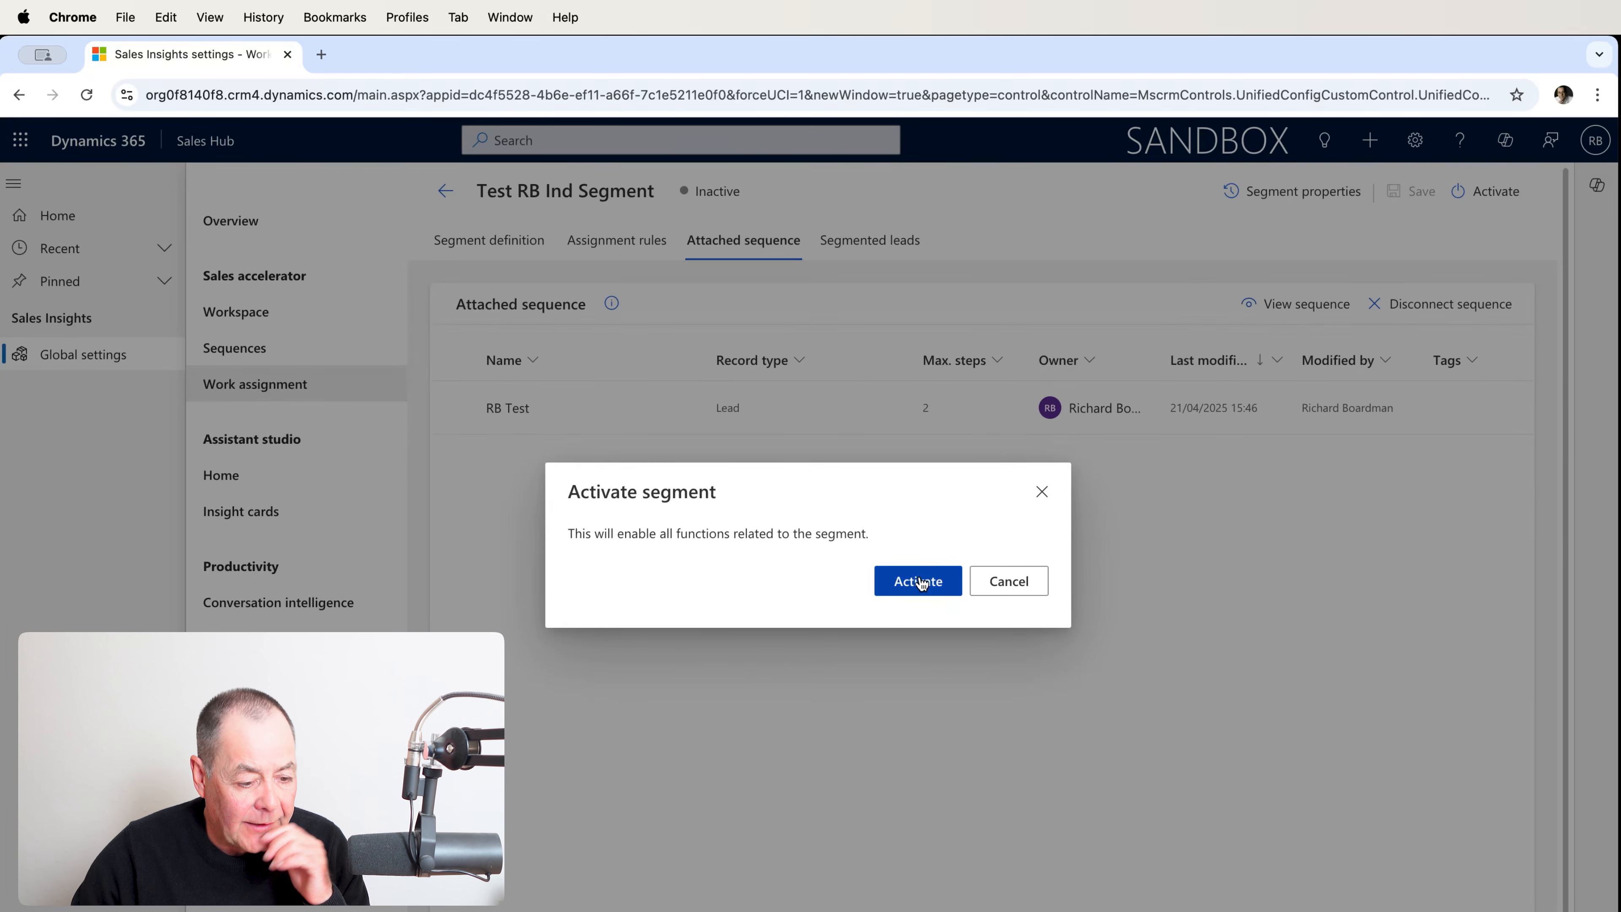
{"action": "left_click", "coordinate": [919, 581]}
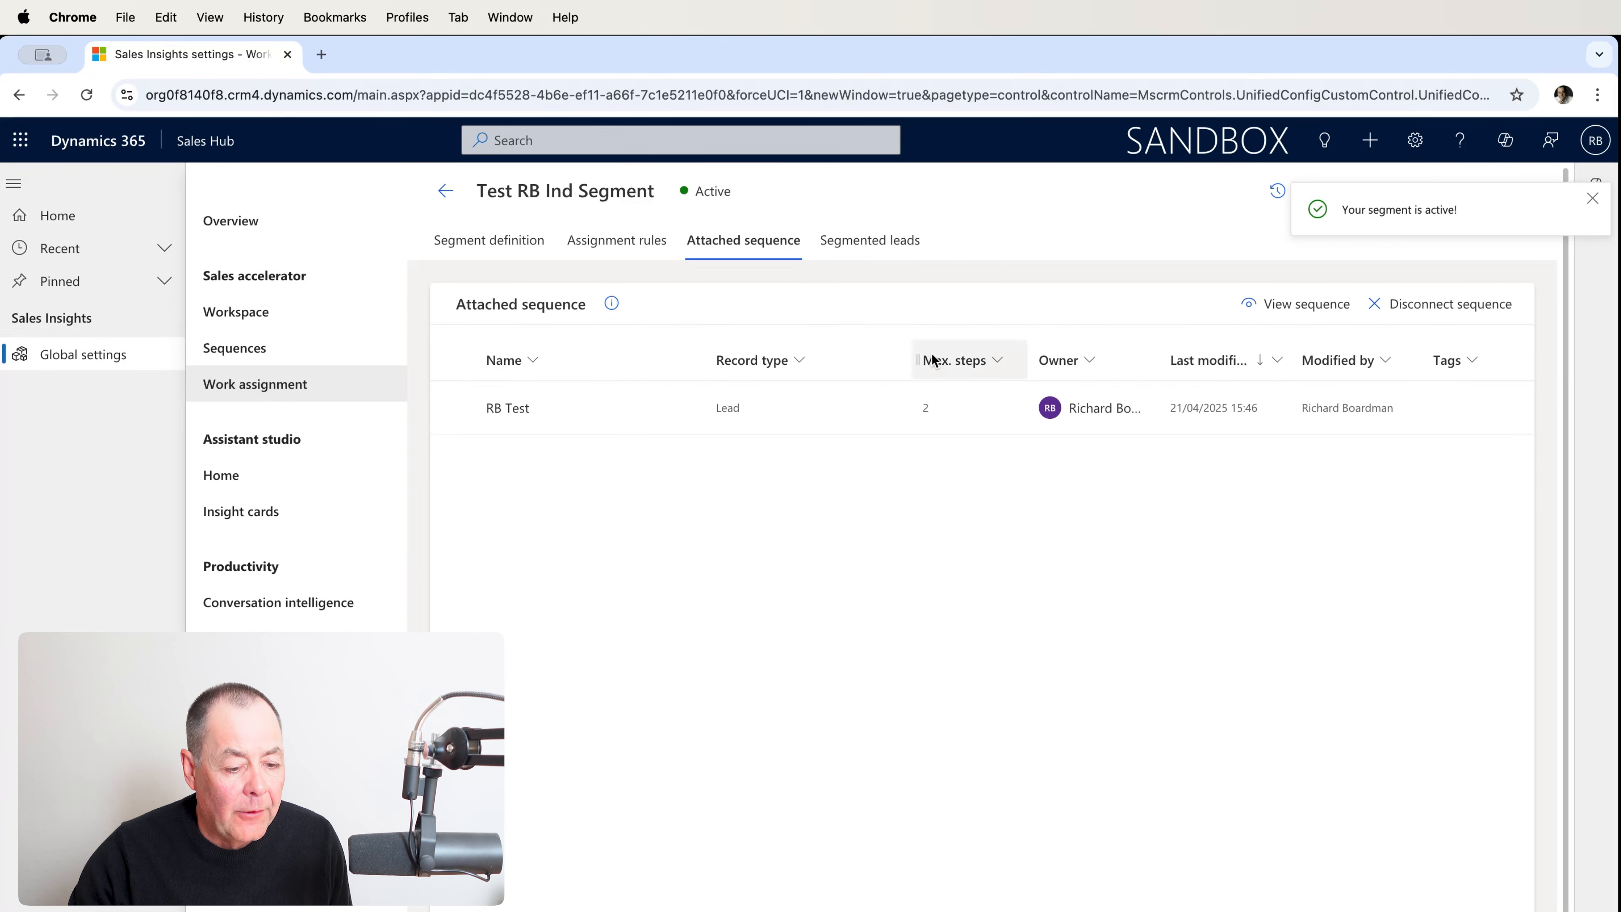
{"action": "left_click", "coordinate": [877, 253]}
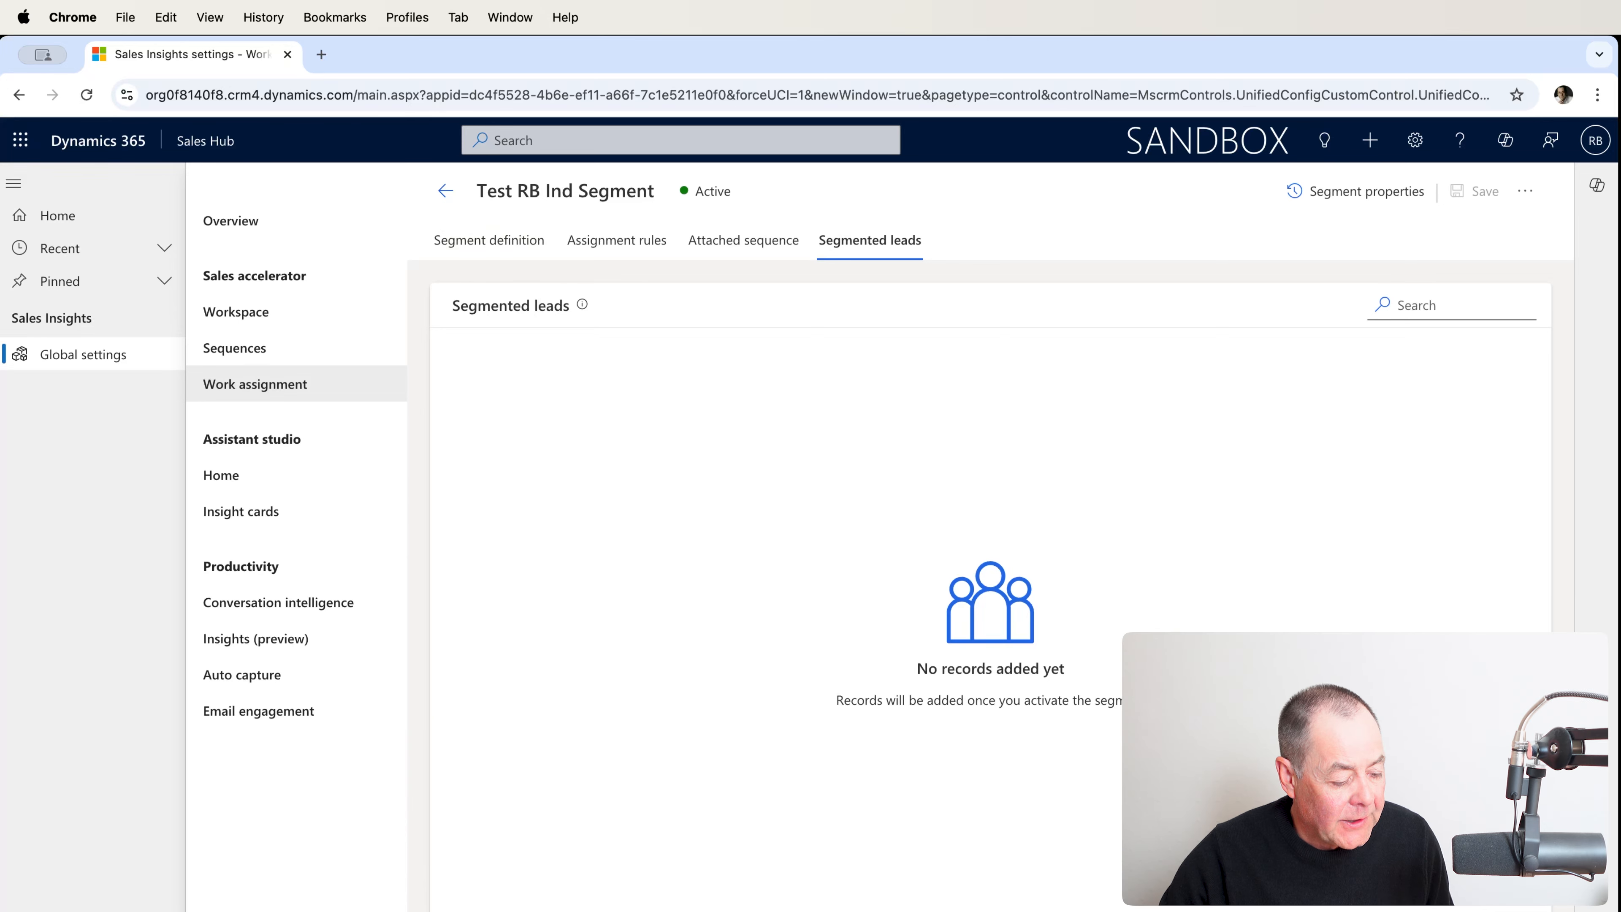
Return to the Sales area and start a new lead with the topic Test industry lead
{"action": "left_click", "coordinate": [89, 909]}
{"action": "left_click", "coordinate": [102, 791]}
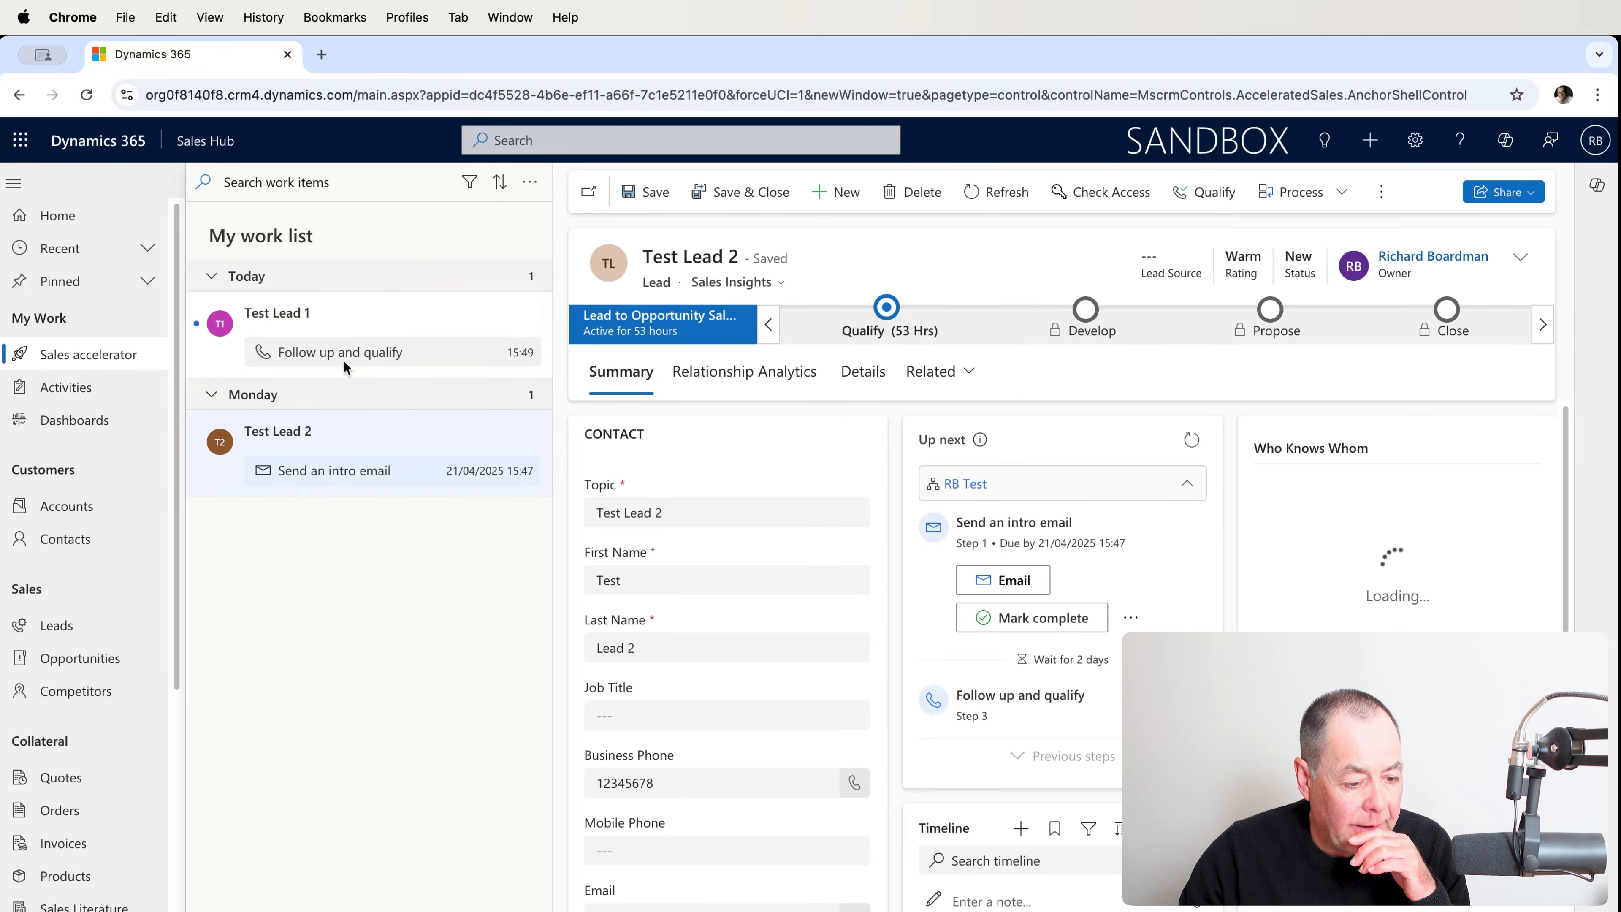
{"action": "left_click", "coordinate": [56, 627]}
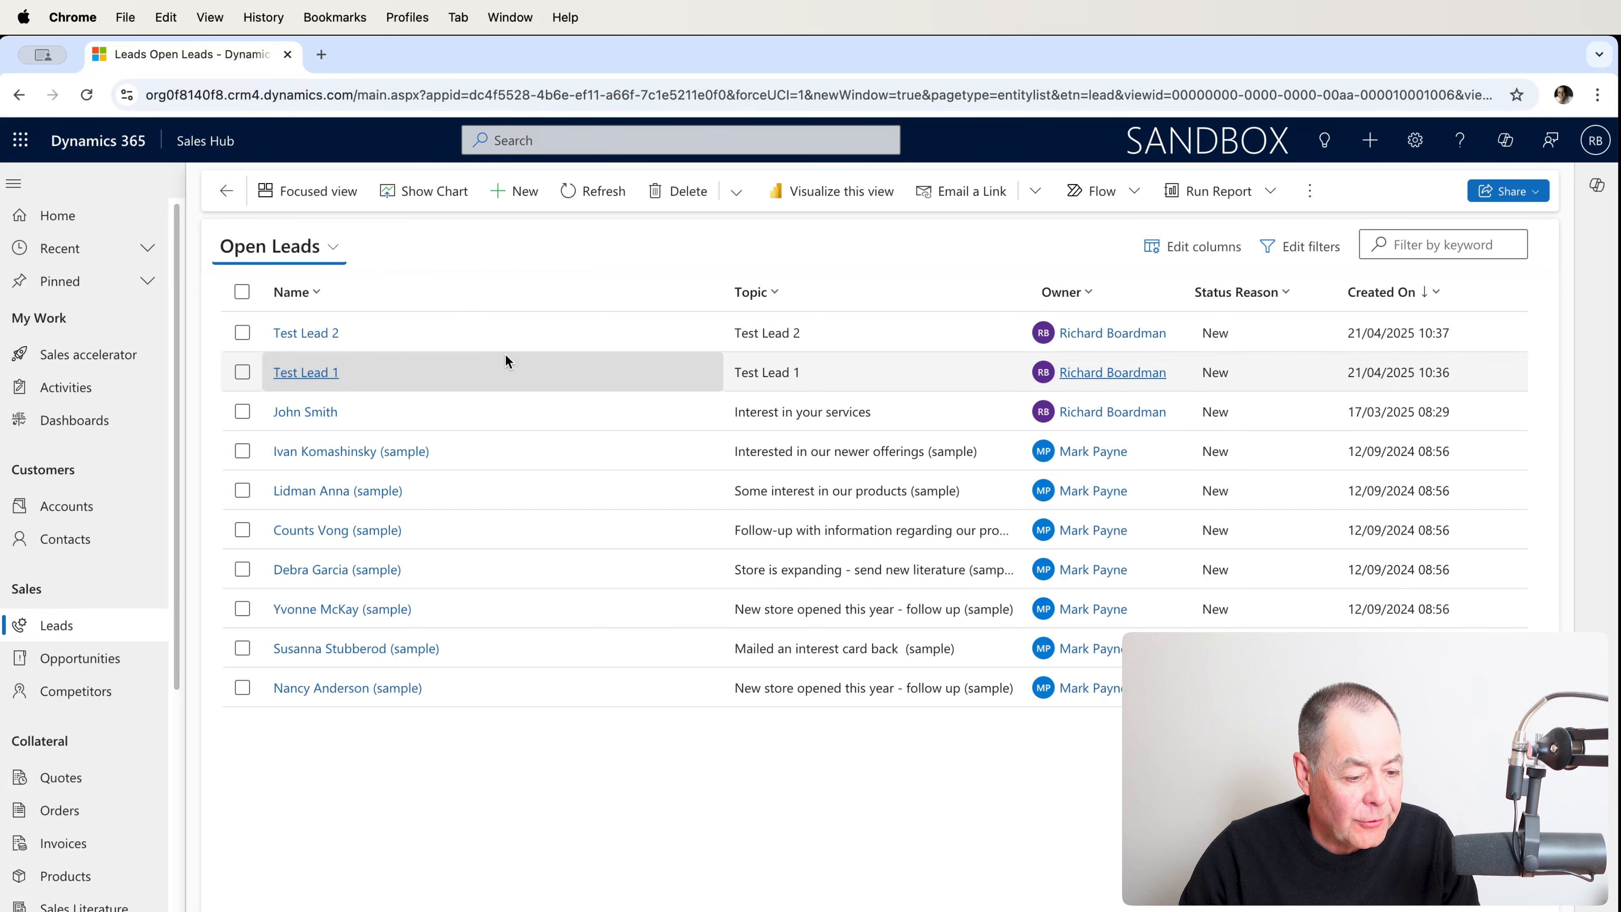
{"action": "left_click", "coordinate": [523, 196]}
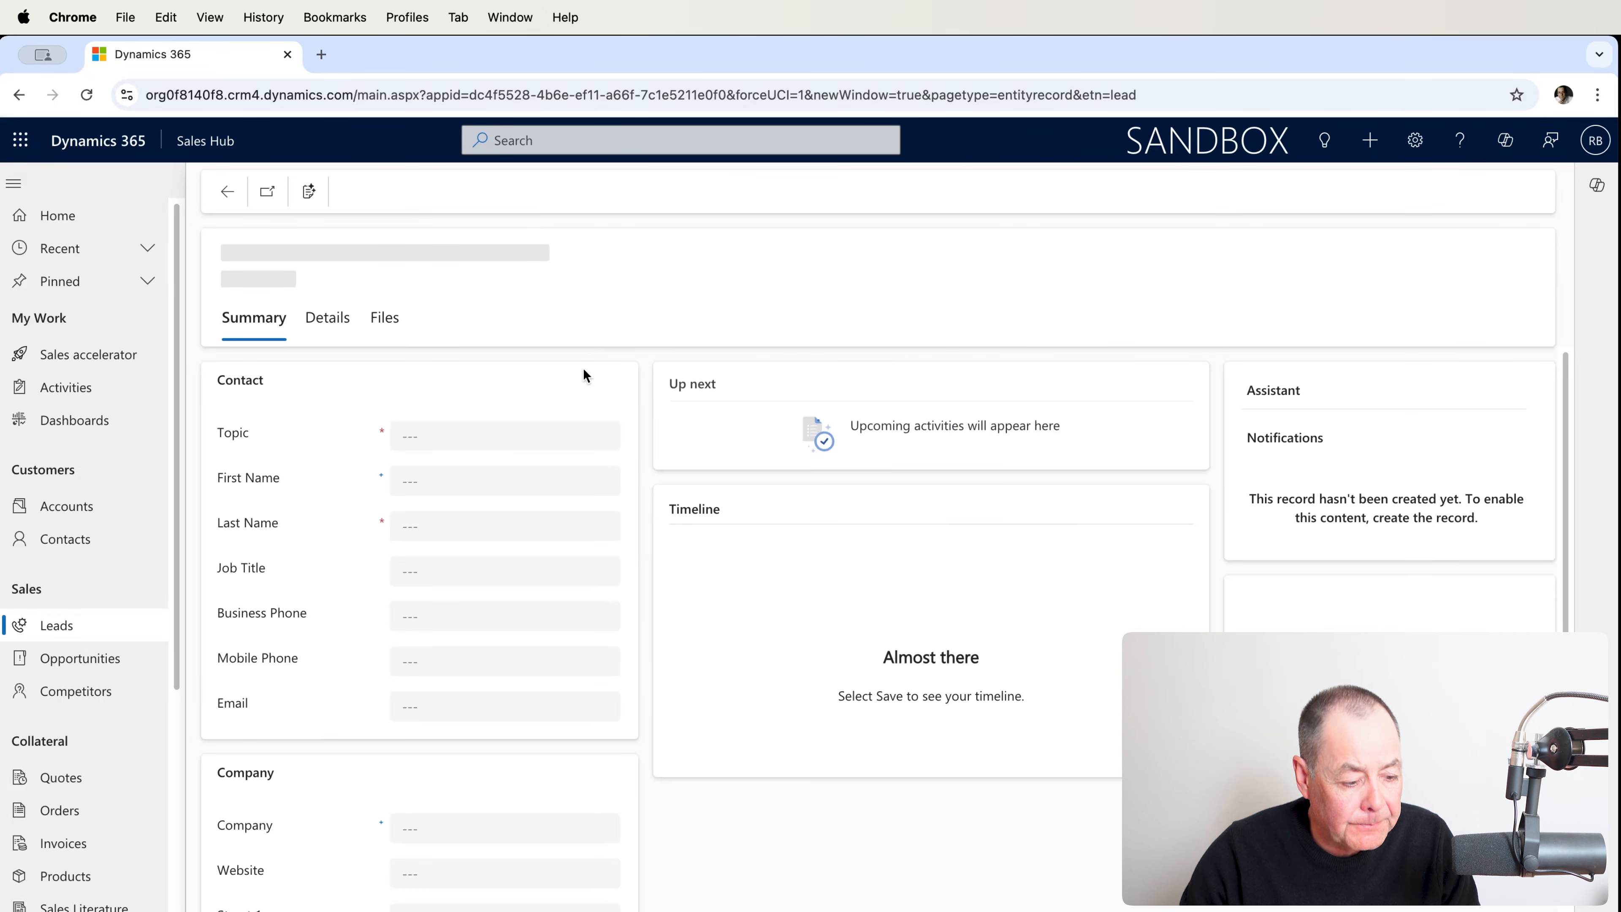
{"action": "left_click", "coordinate": [477, 484]}
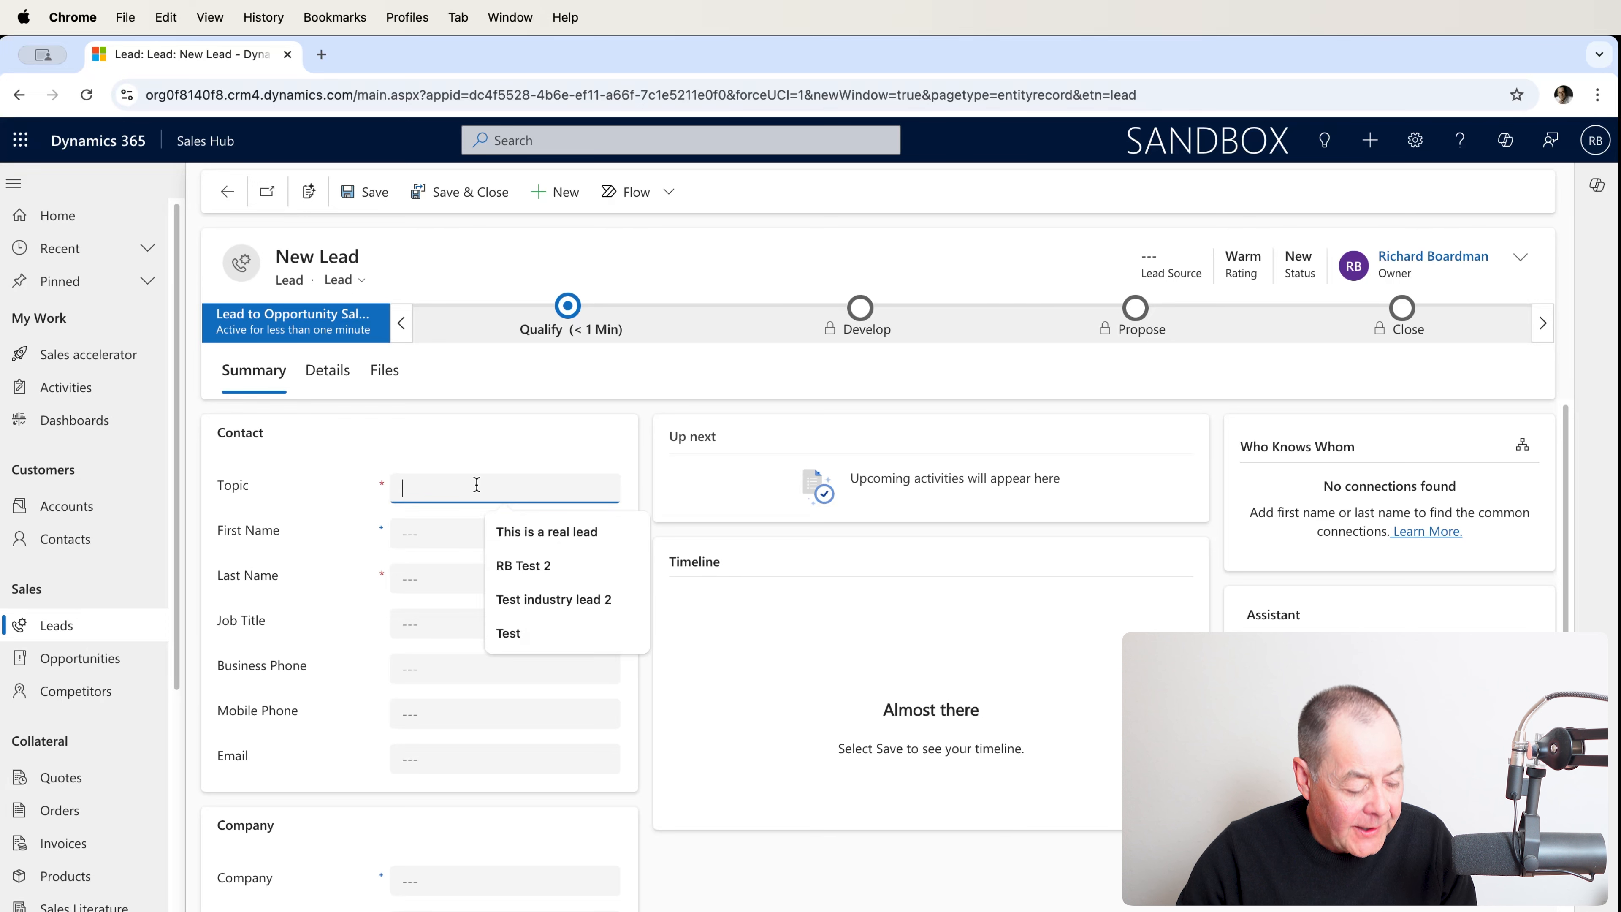
{"action": "left_click", "coordinate": [553, 599]}
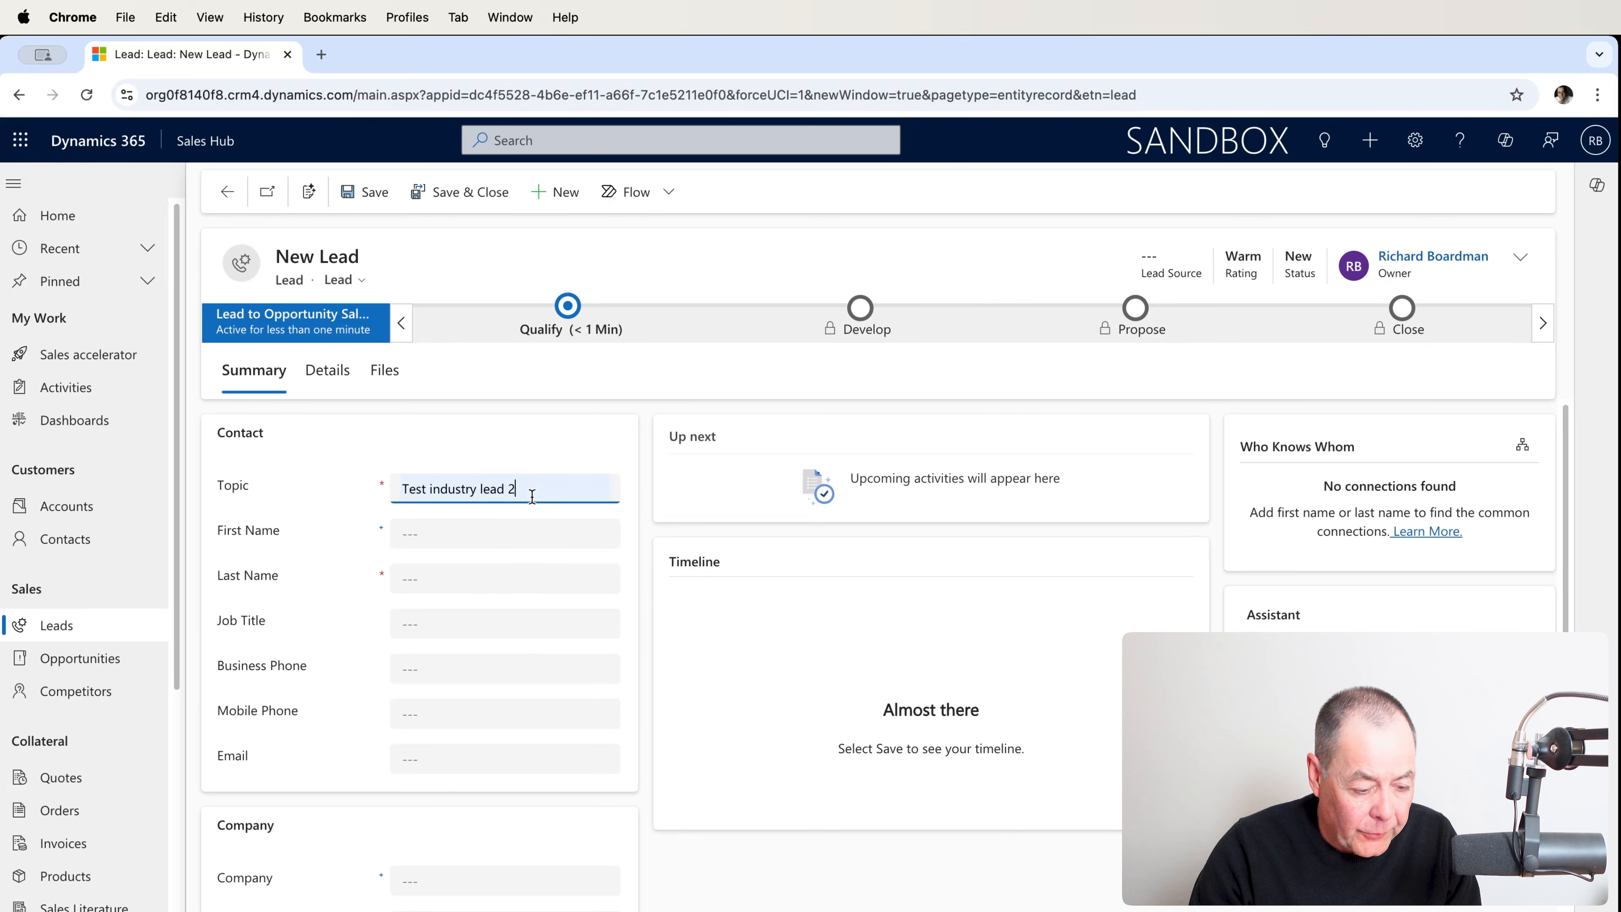
{"action": "key", "text": "BackSpace"}
{"action": "key", "text": "Tab"}
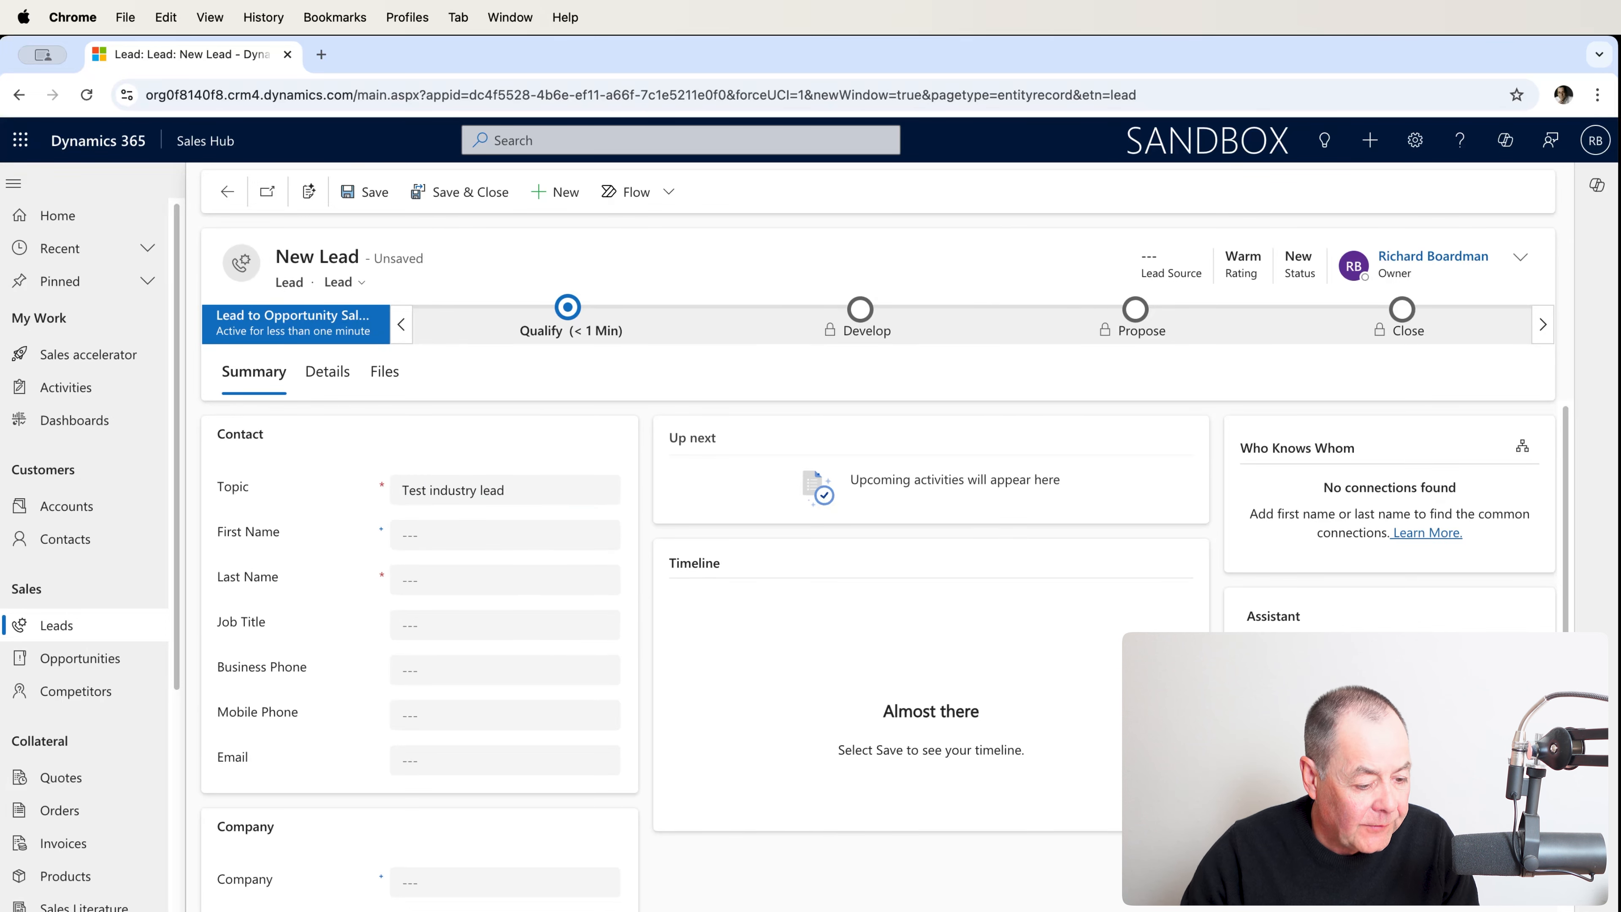
Fill in the new lead's first and last name from the suggested entries
{"action": "left_click", "coordinate": [441, 532]}
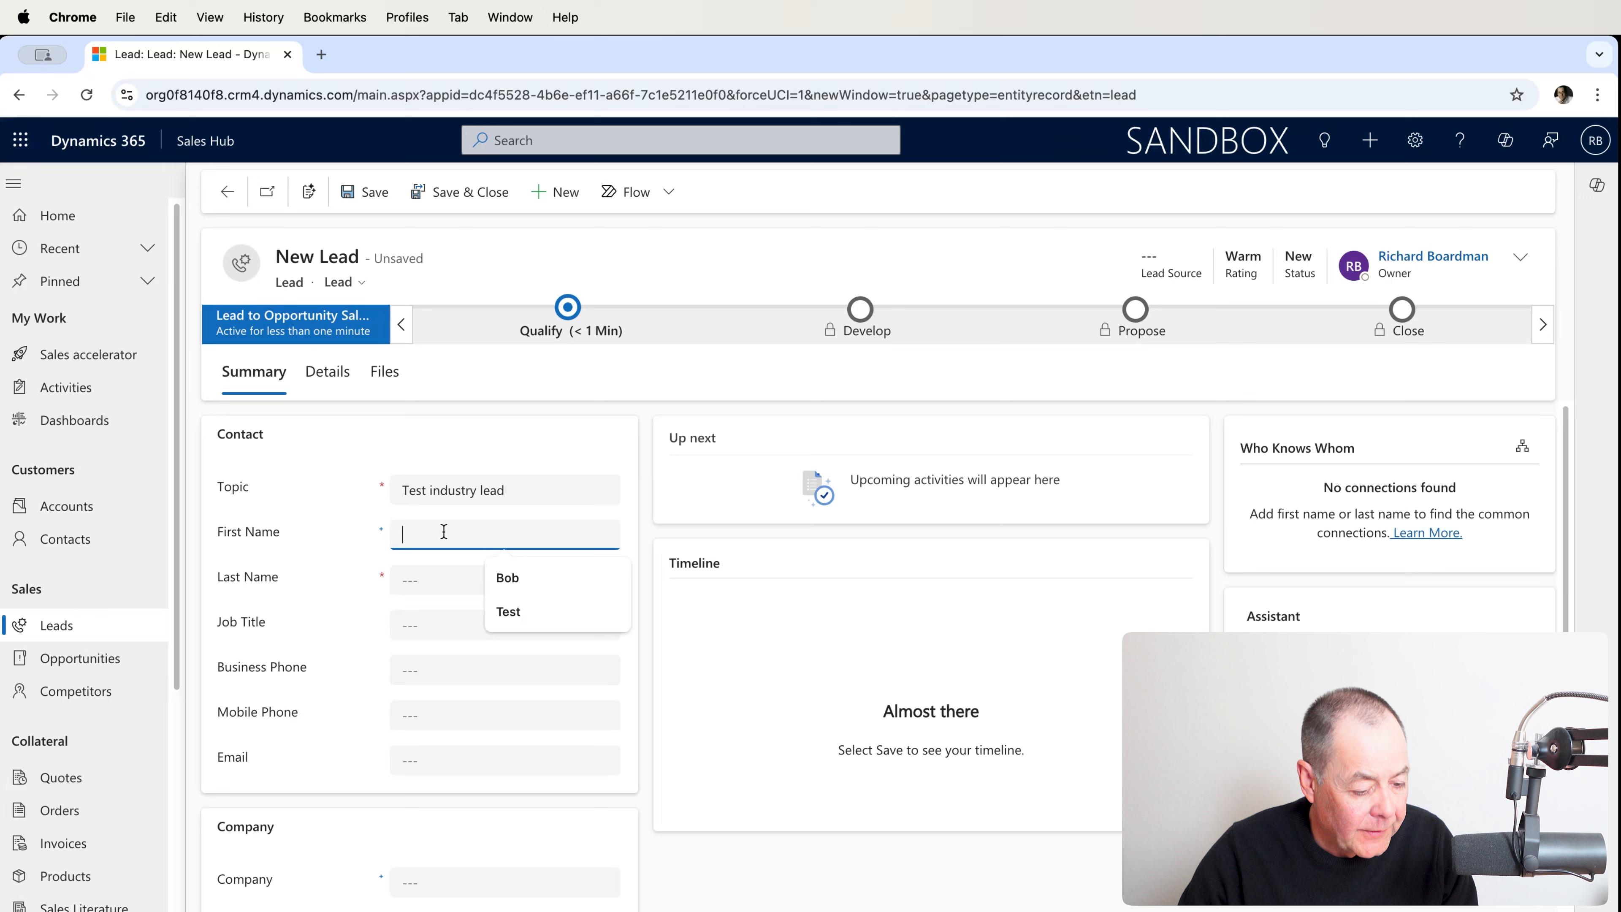
{"action": "left_click", "coordinate": [514, 579]}
{"action": "left_click", "coordinate": [441, 579]}
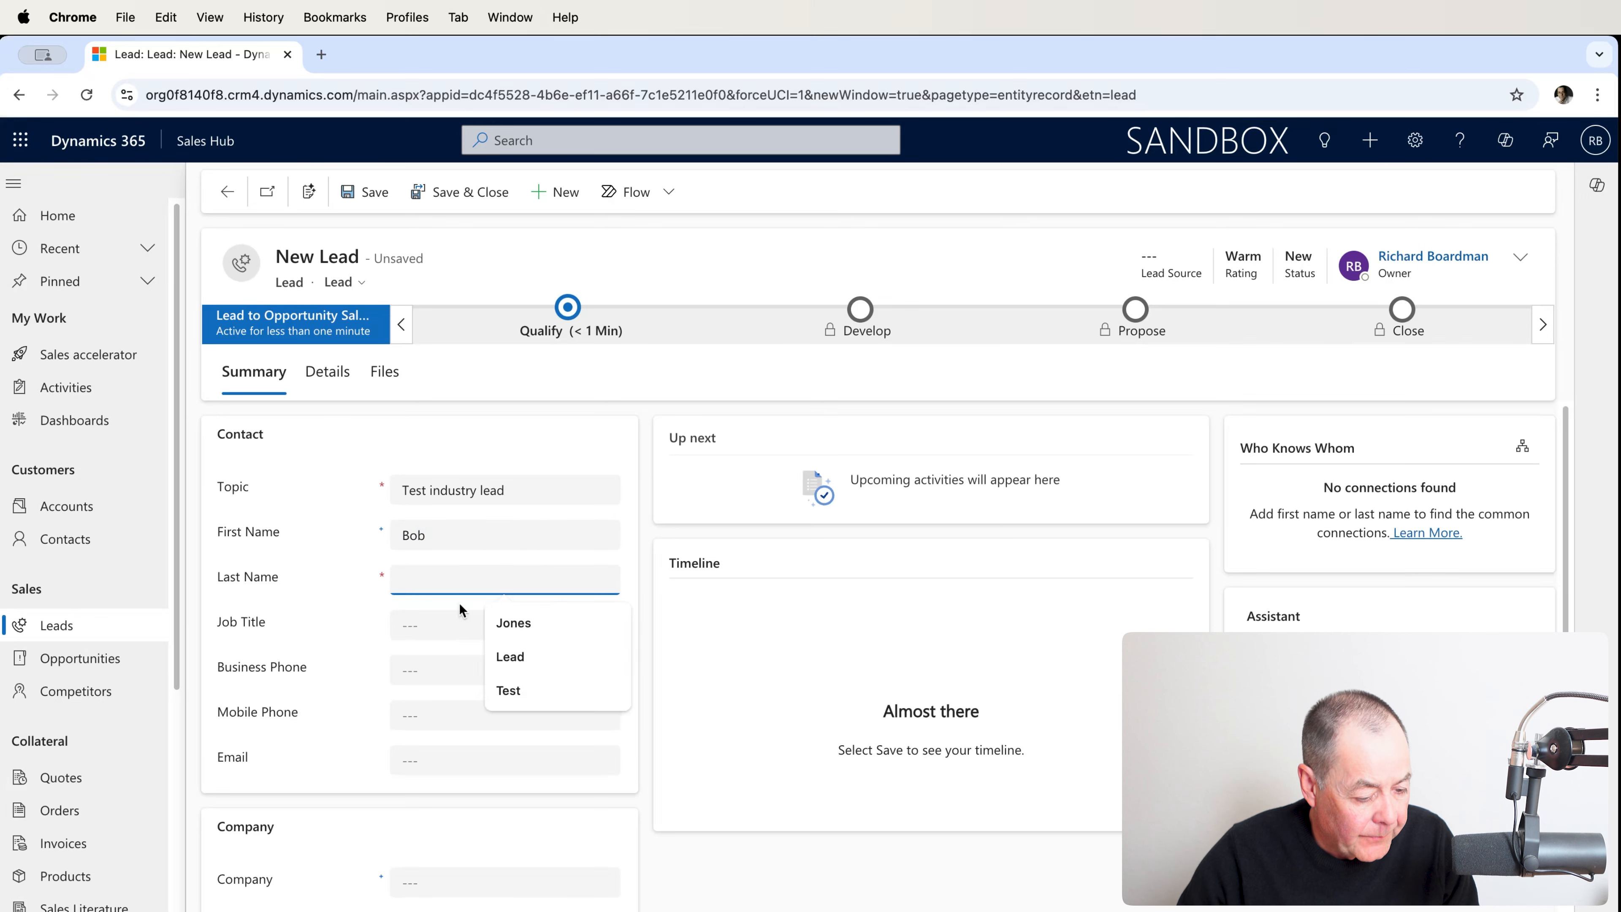
{"action": "left_click", "coordinate": [508, 688]}
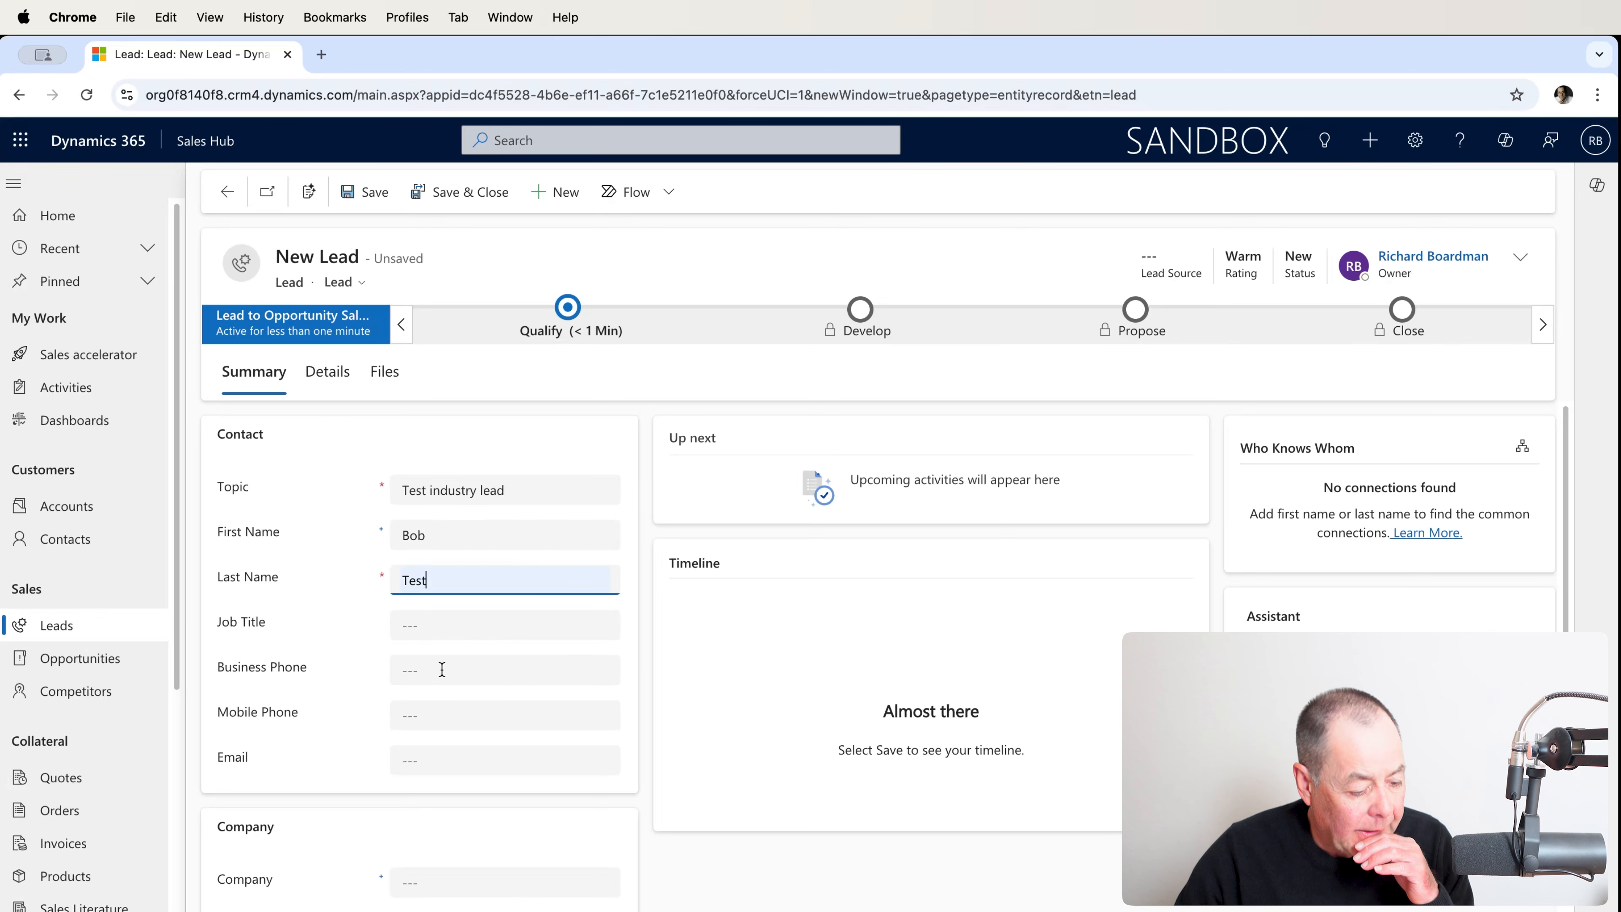
Set the lead's industry to Financial in its details and save the record
{"action": "scroll", "coordinate": [441, 673], "scroll_direction": "down", "scroll_amount": 2}
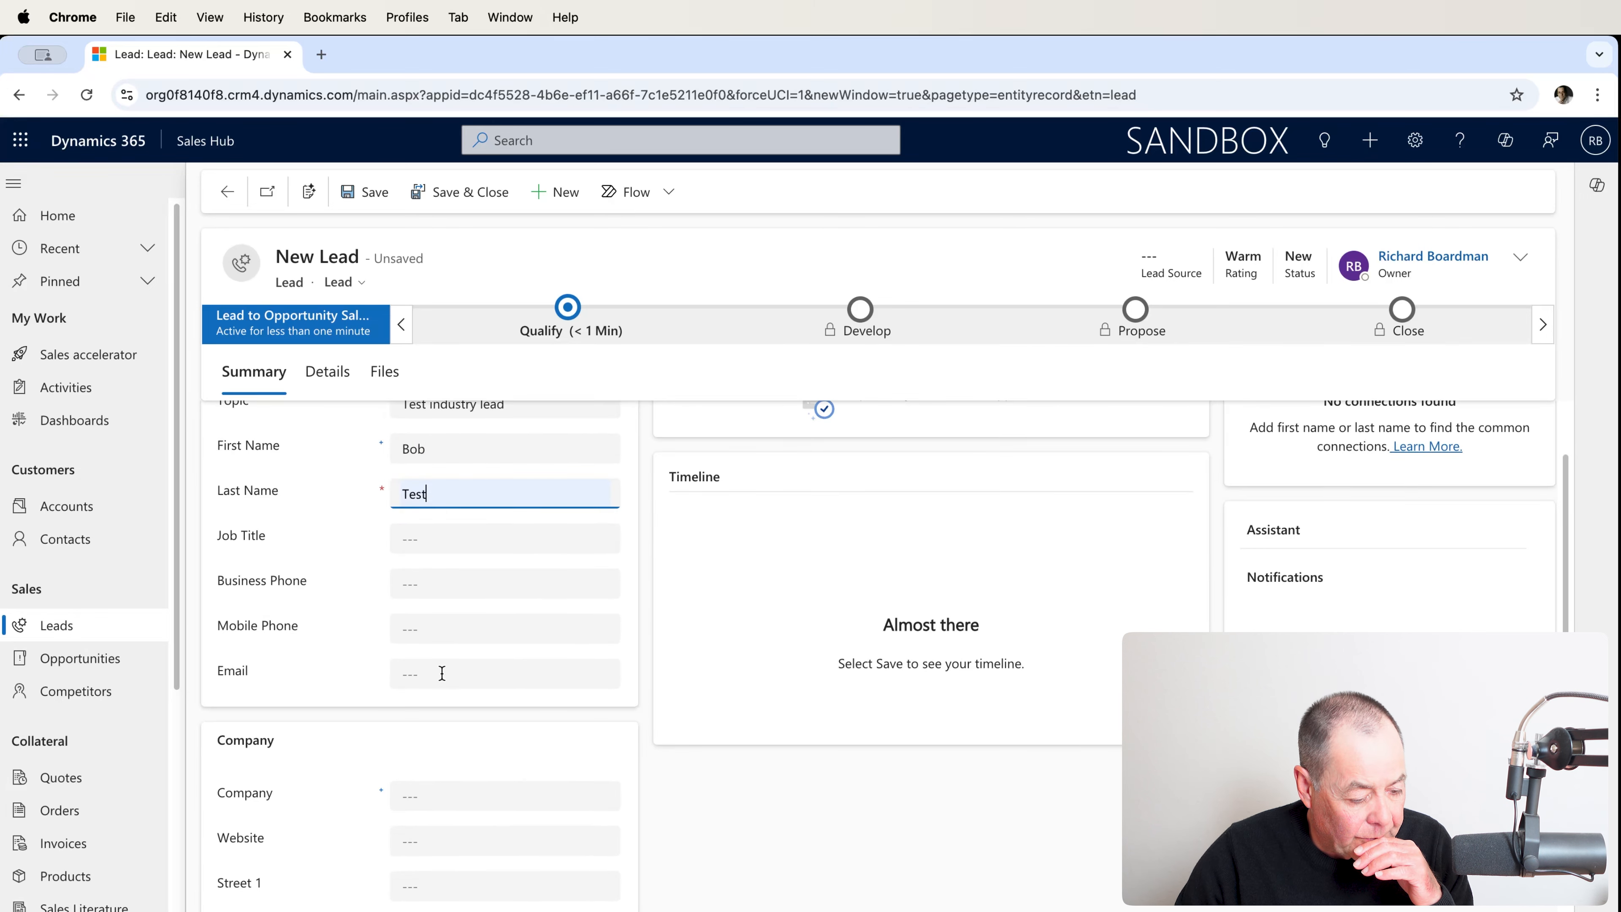
{"action": "left_click", "coordinate": [319, 369]}
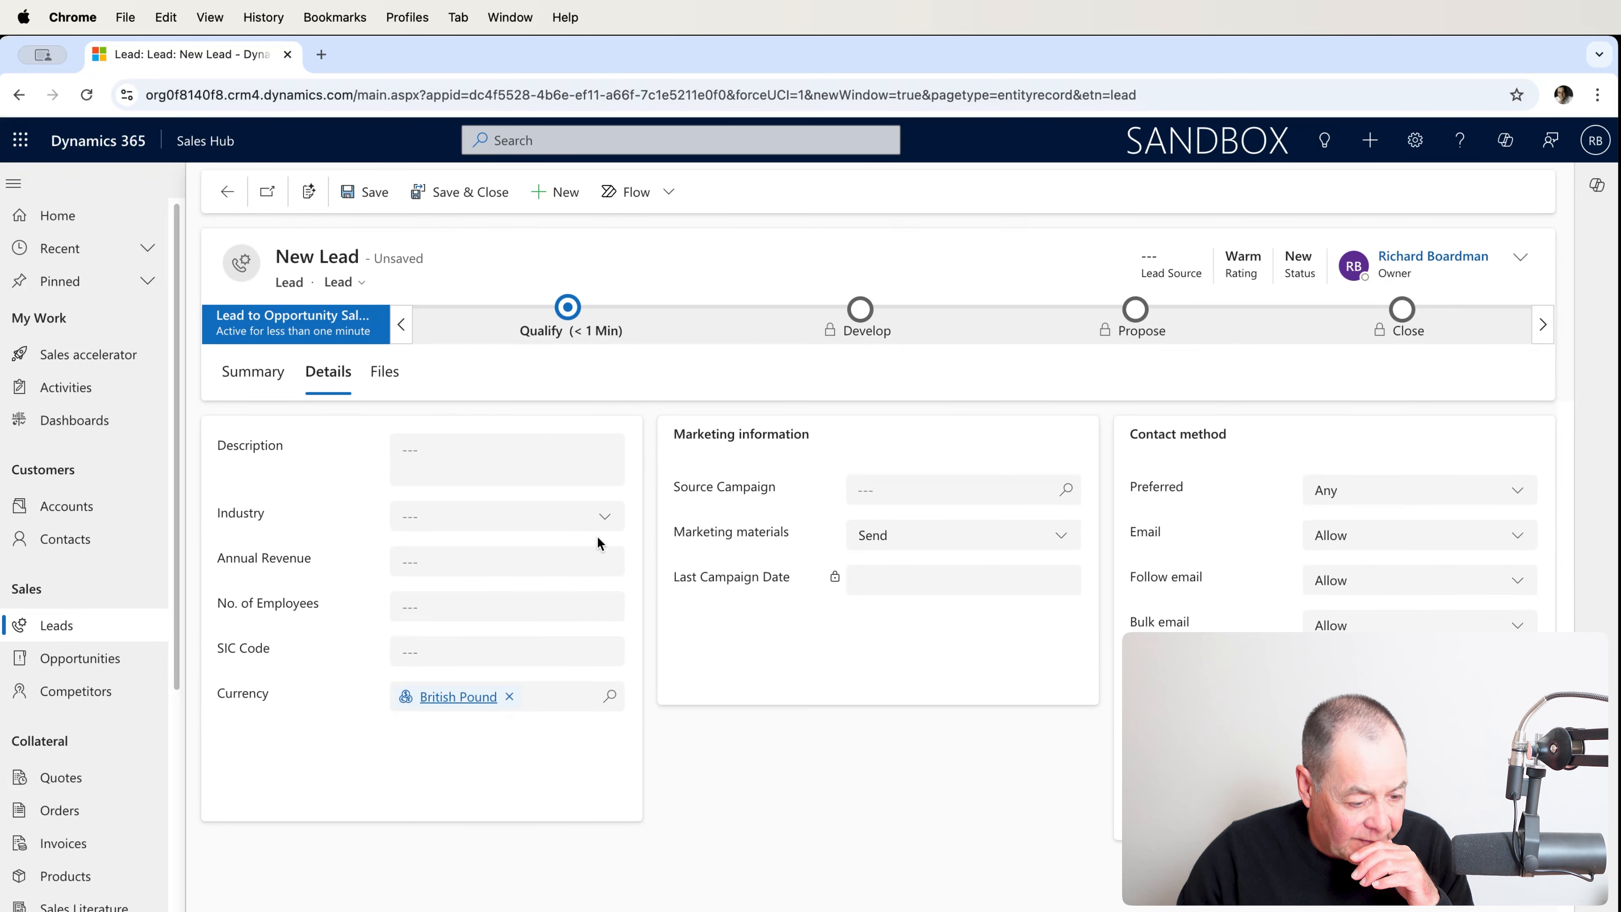
{"action": "left_click", "coordinate": [589, 520]}
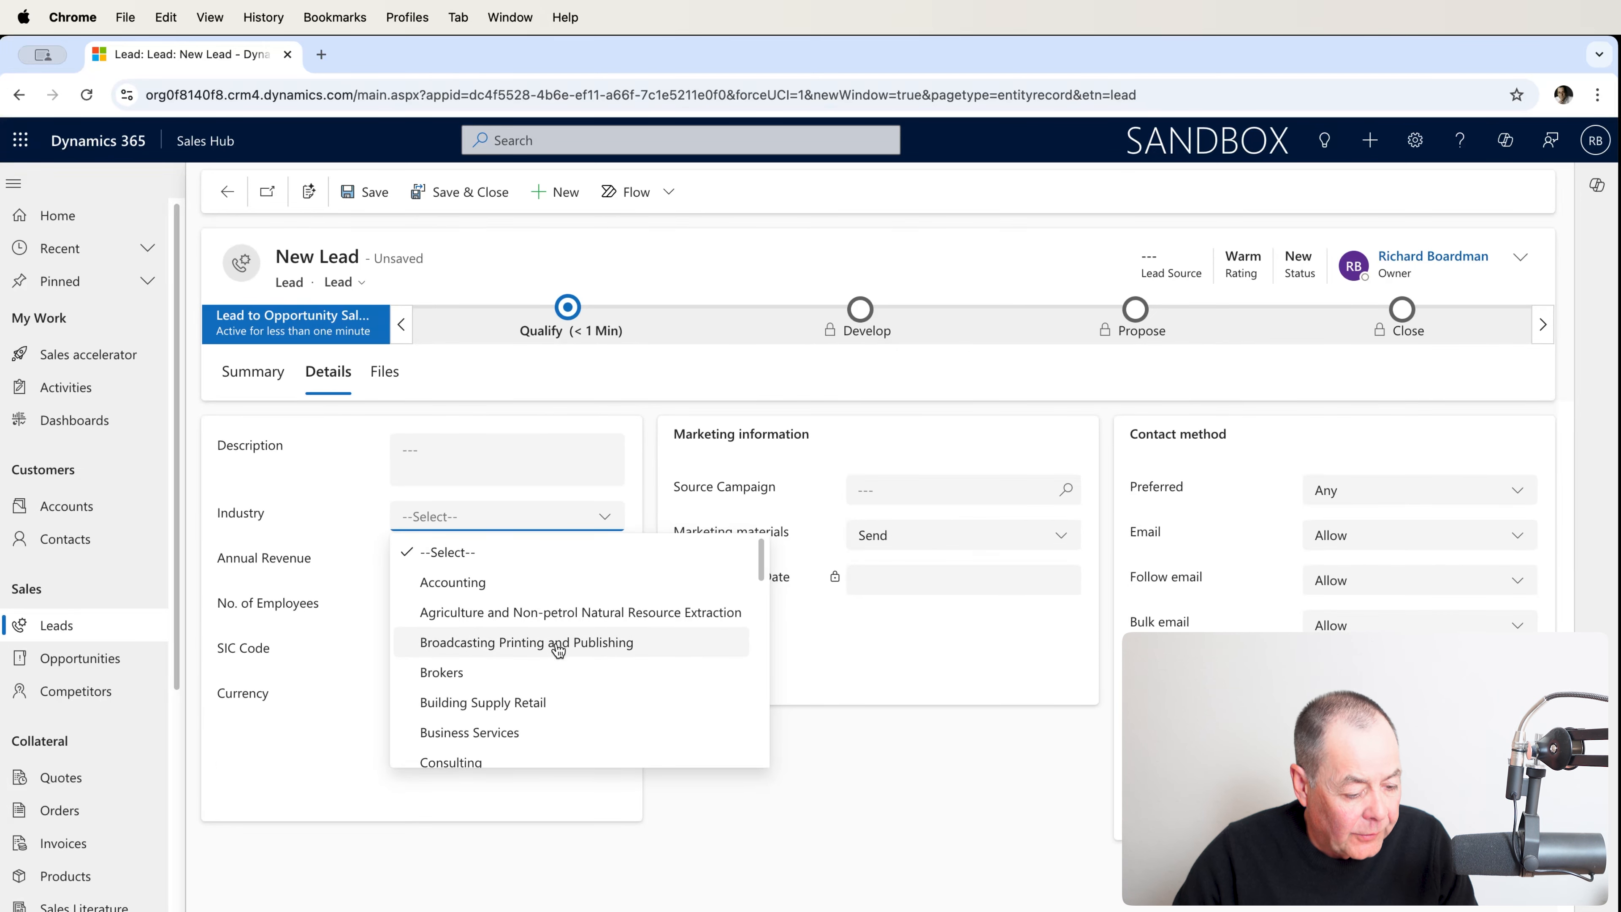
{"action": "scroll", "coordinate": [555, 648], "scroll_direction": "down", "scroll_amount": 5}
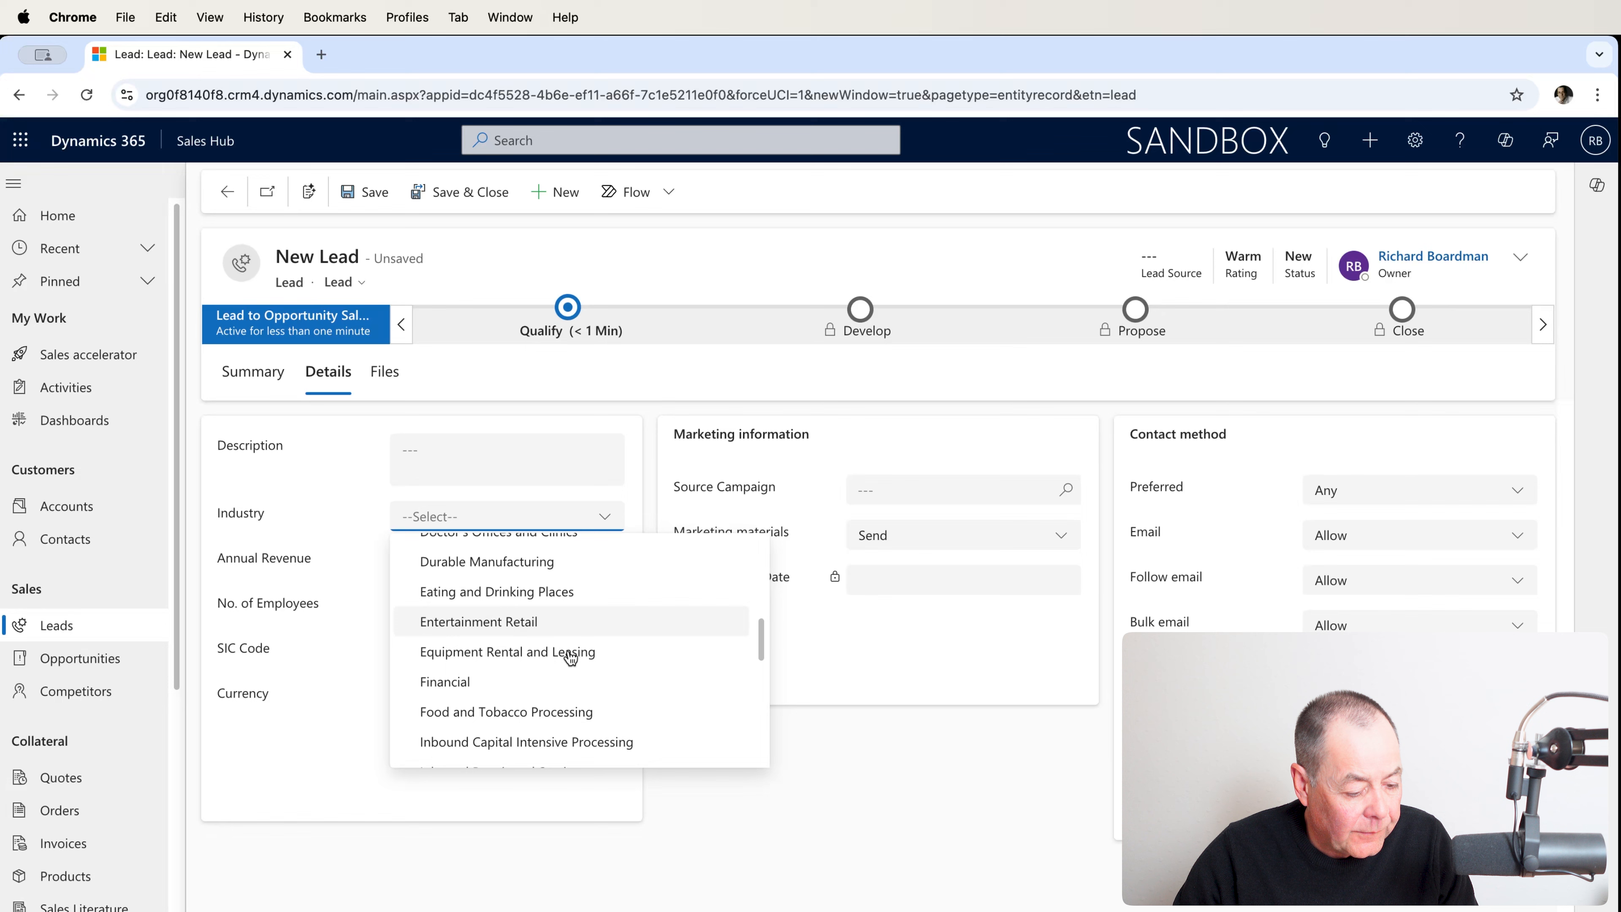
{"action": "left_click", "coordinate": [518, 681]}
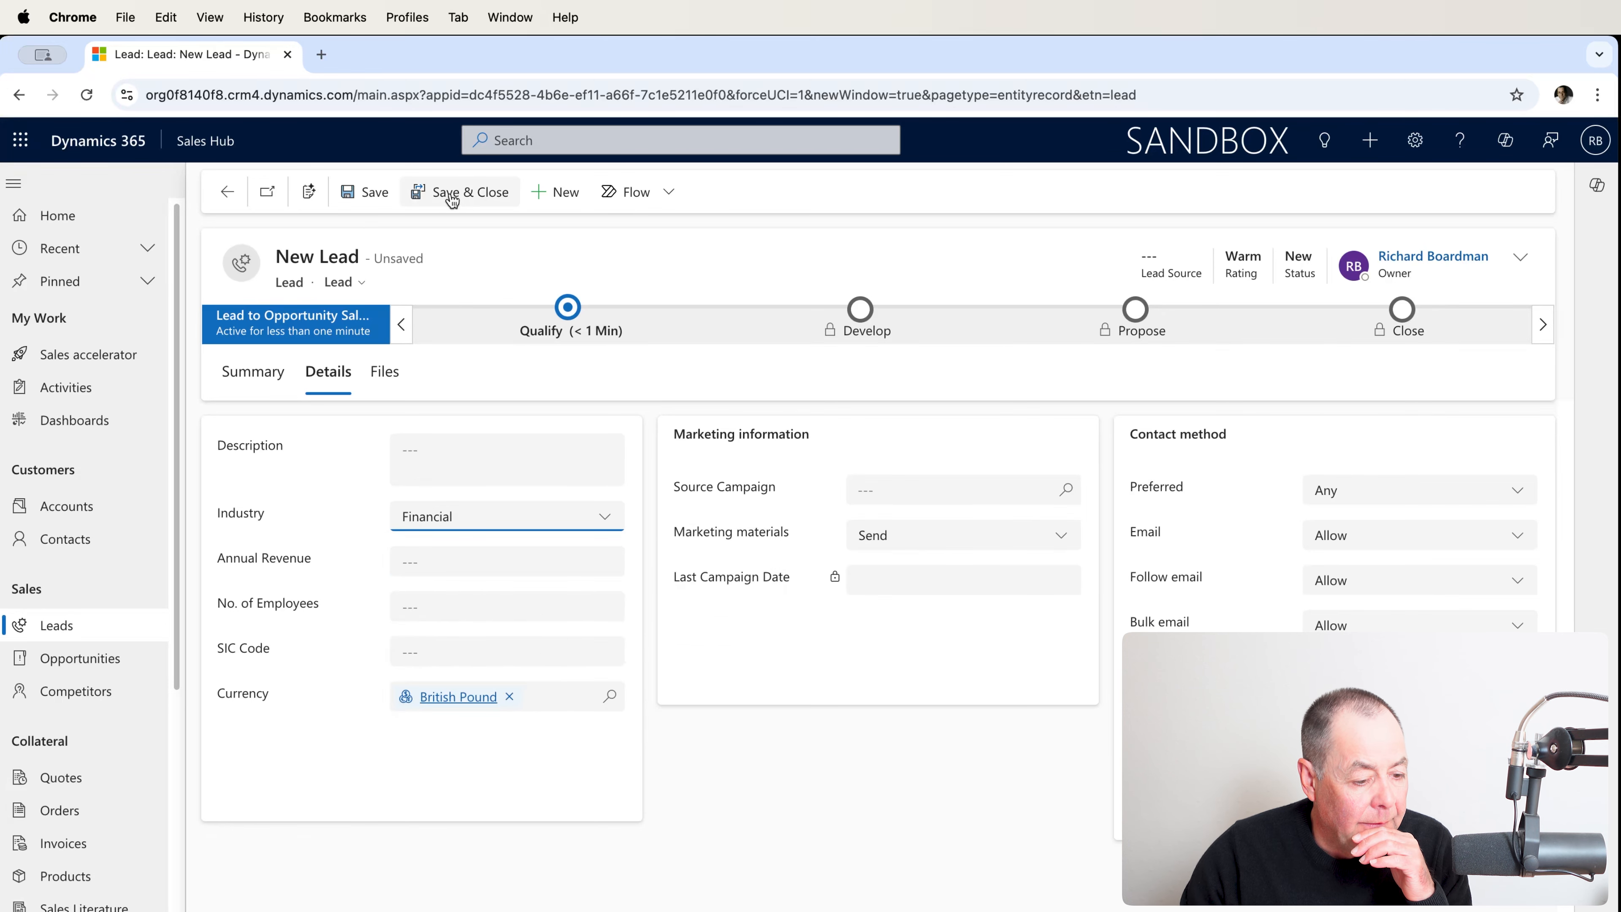
{"action": "left_click", "coordinate": [387, 195]}
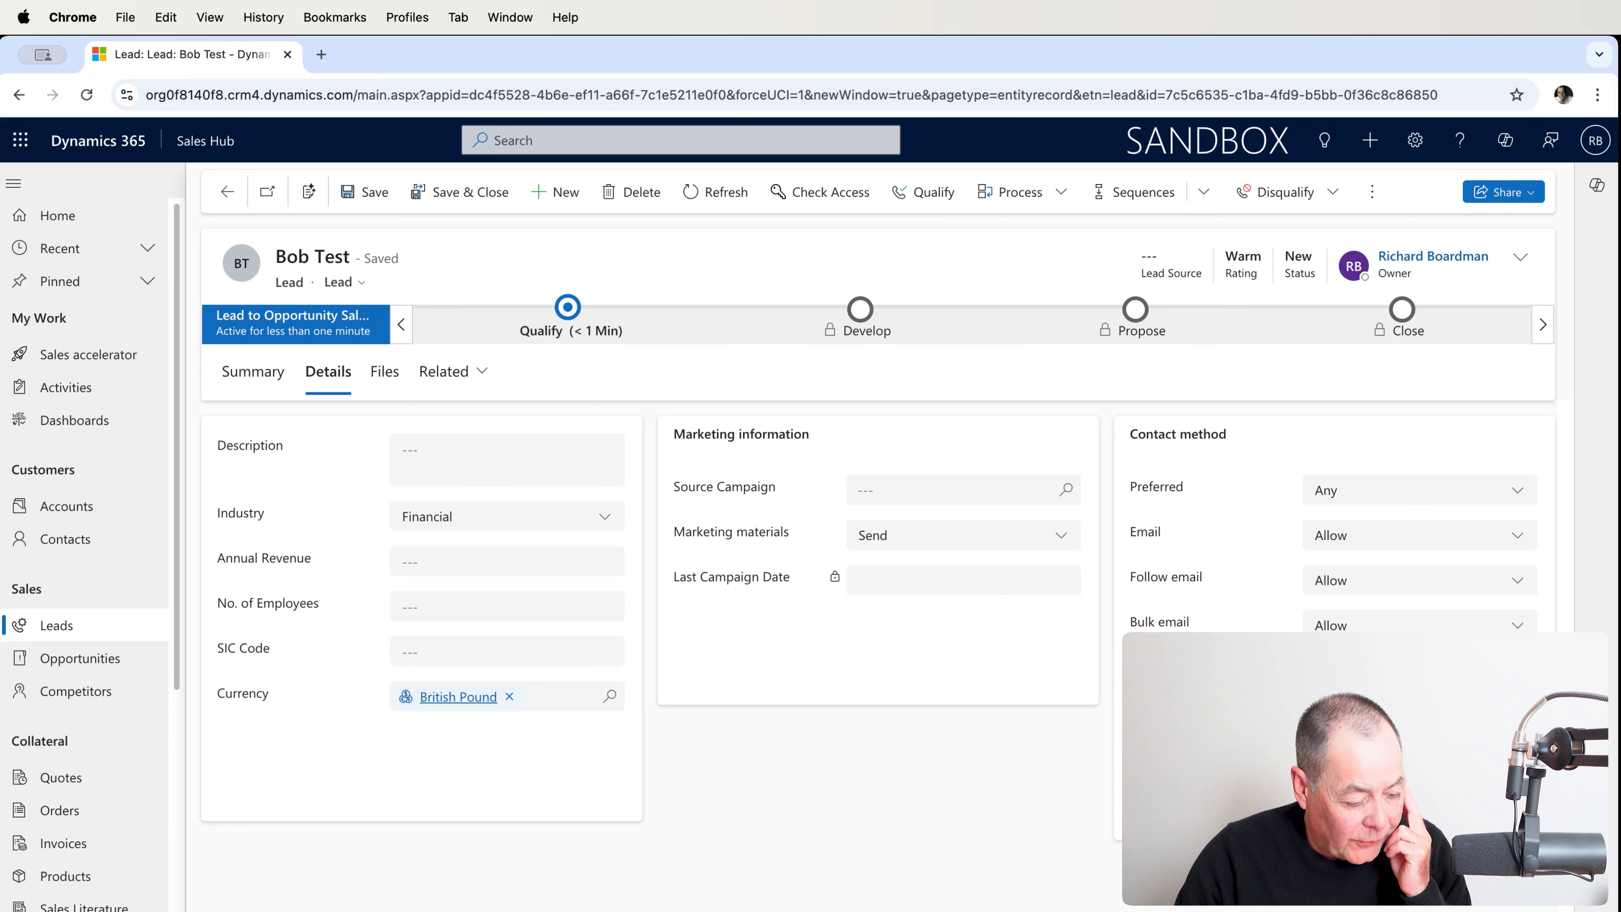
Open Test RB Ind Segment from the work assignment settings in Sales Insights and check its segmented leads, reloading the page to update the list
{"action": "left_click", "coordinate": [84, 909]}
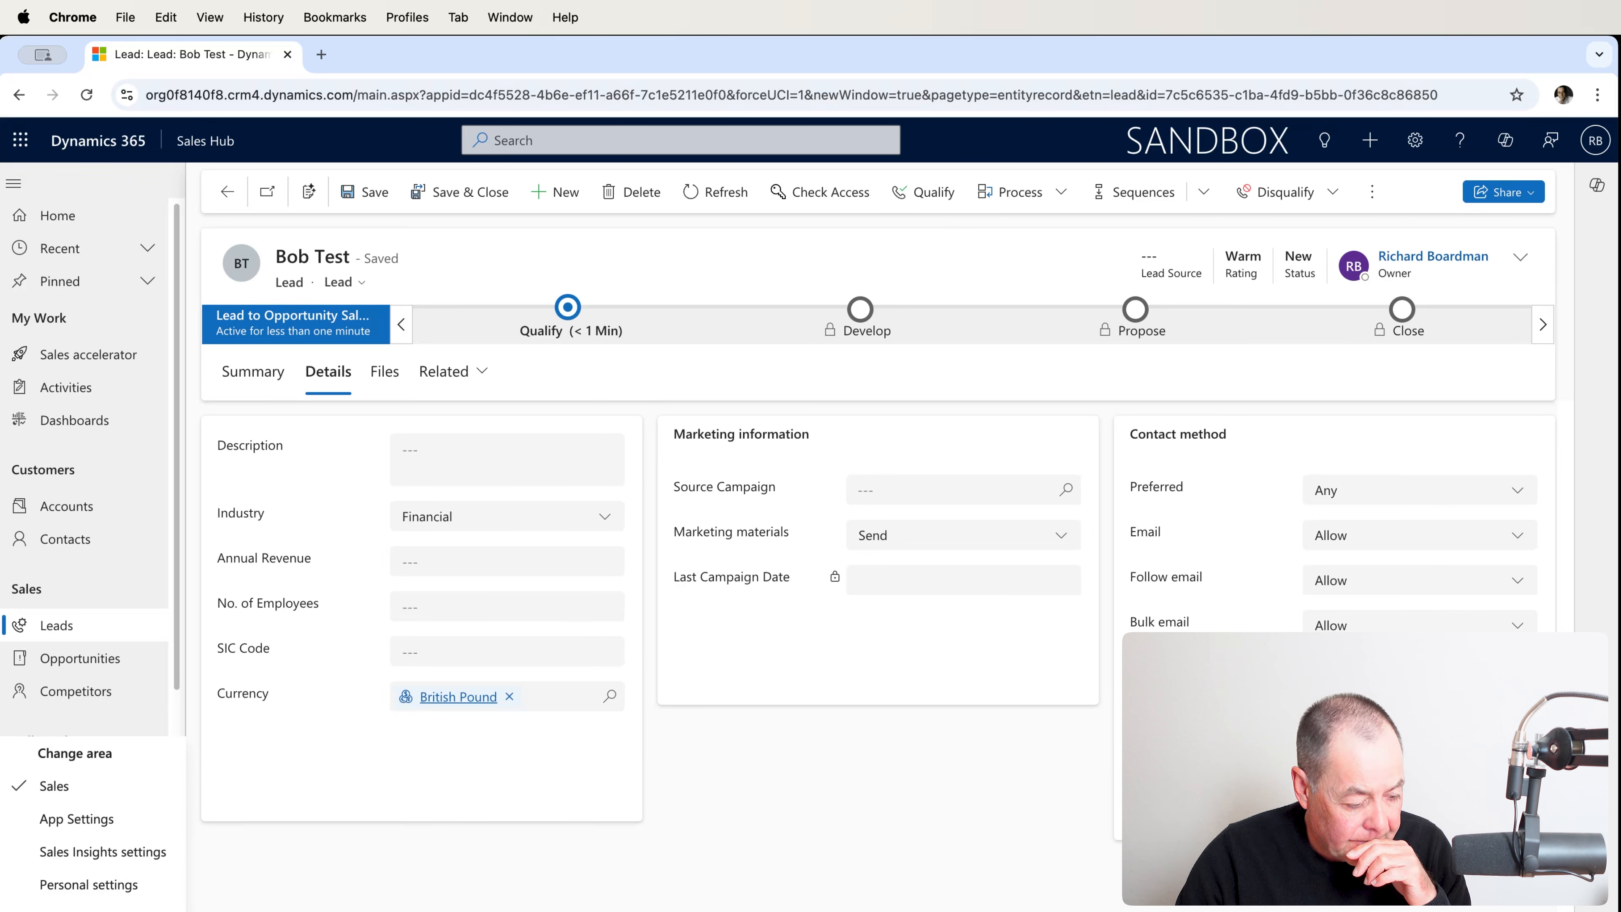
{"action": "left_click", "coordinate": [93, 852]}
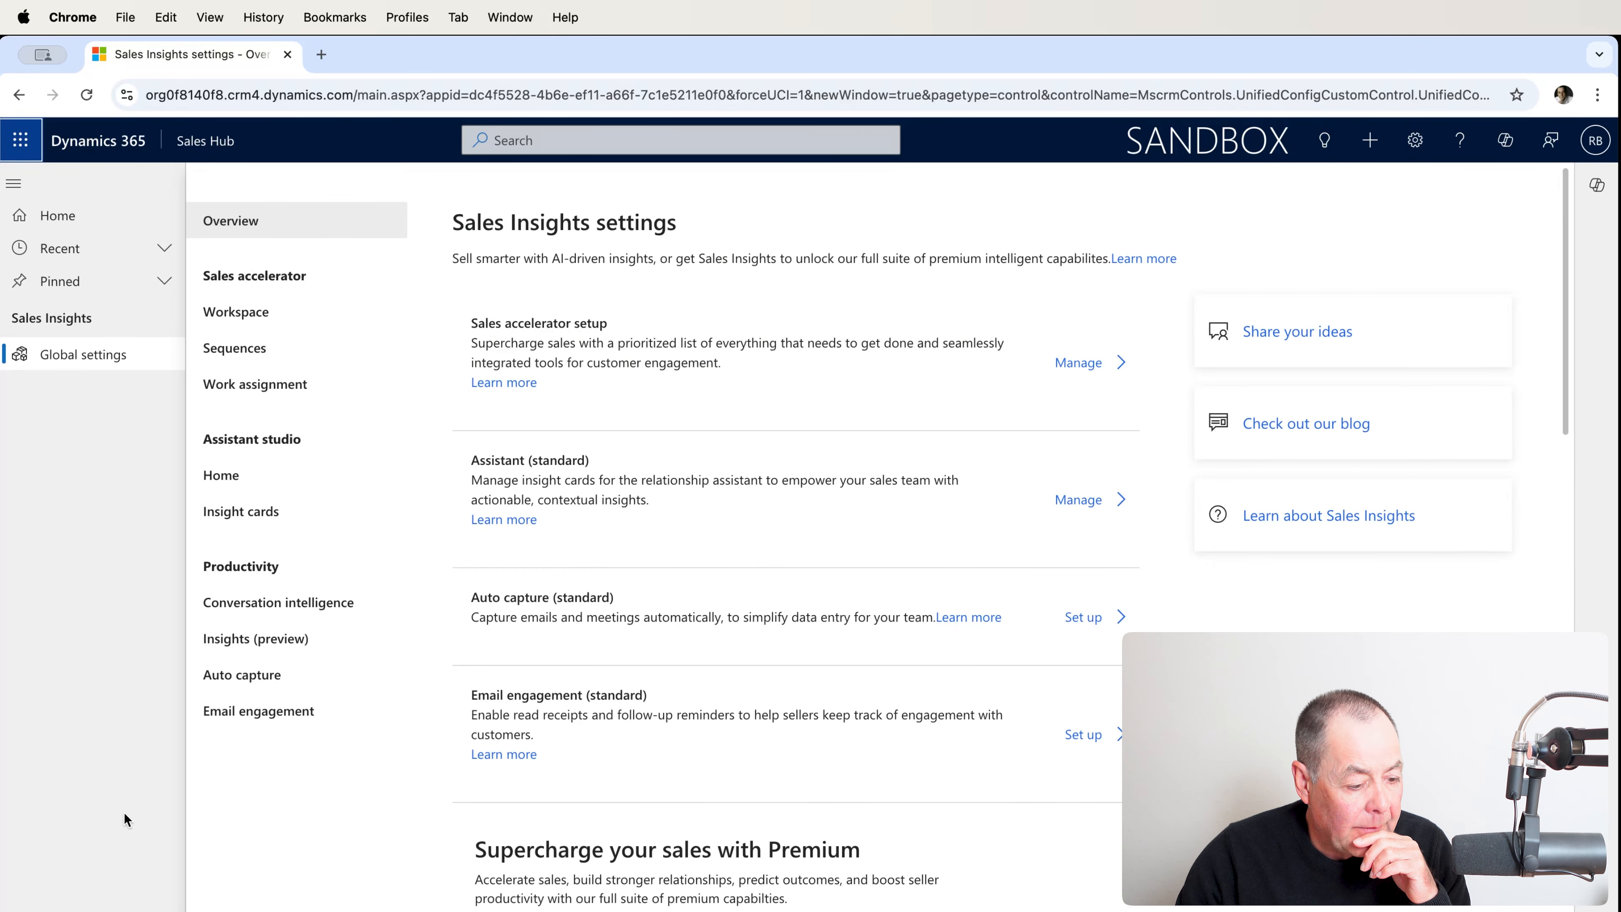
{"action": "left_click", "coordinate": [264, 397]}
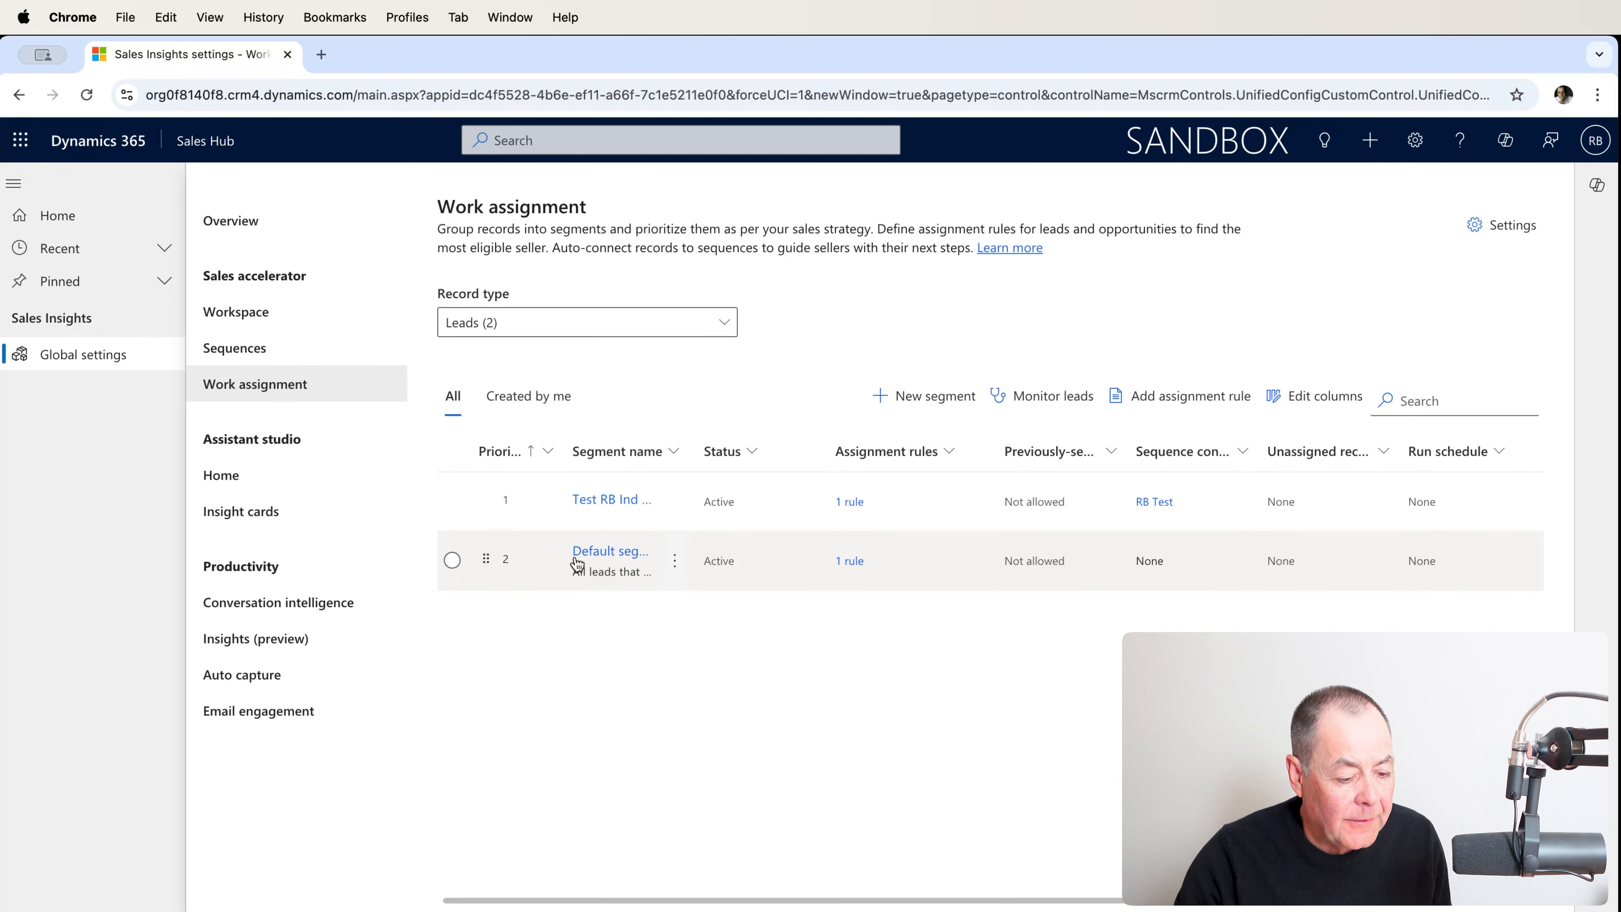
{"action": "left_click", "coordinate": [611, 507]}
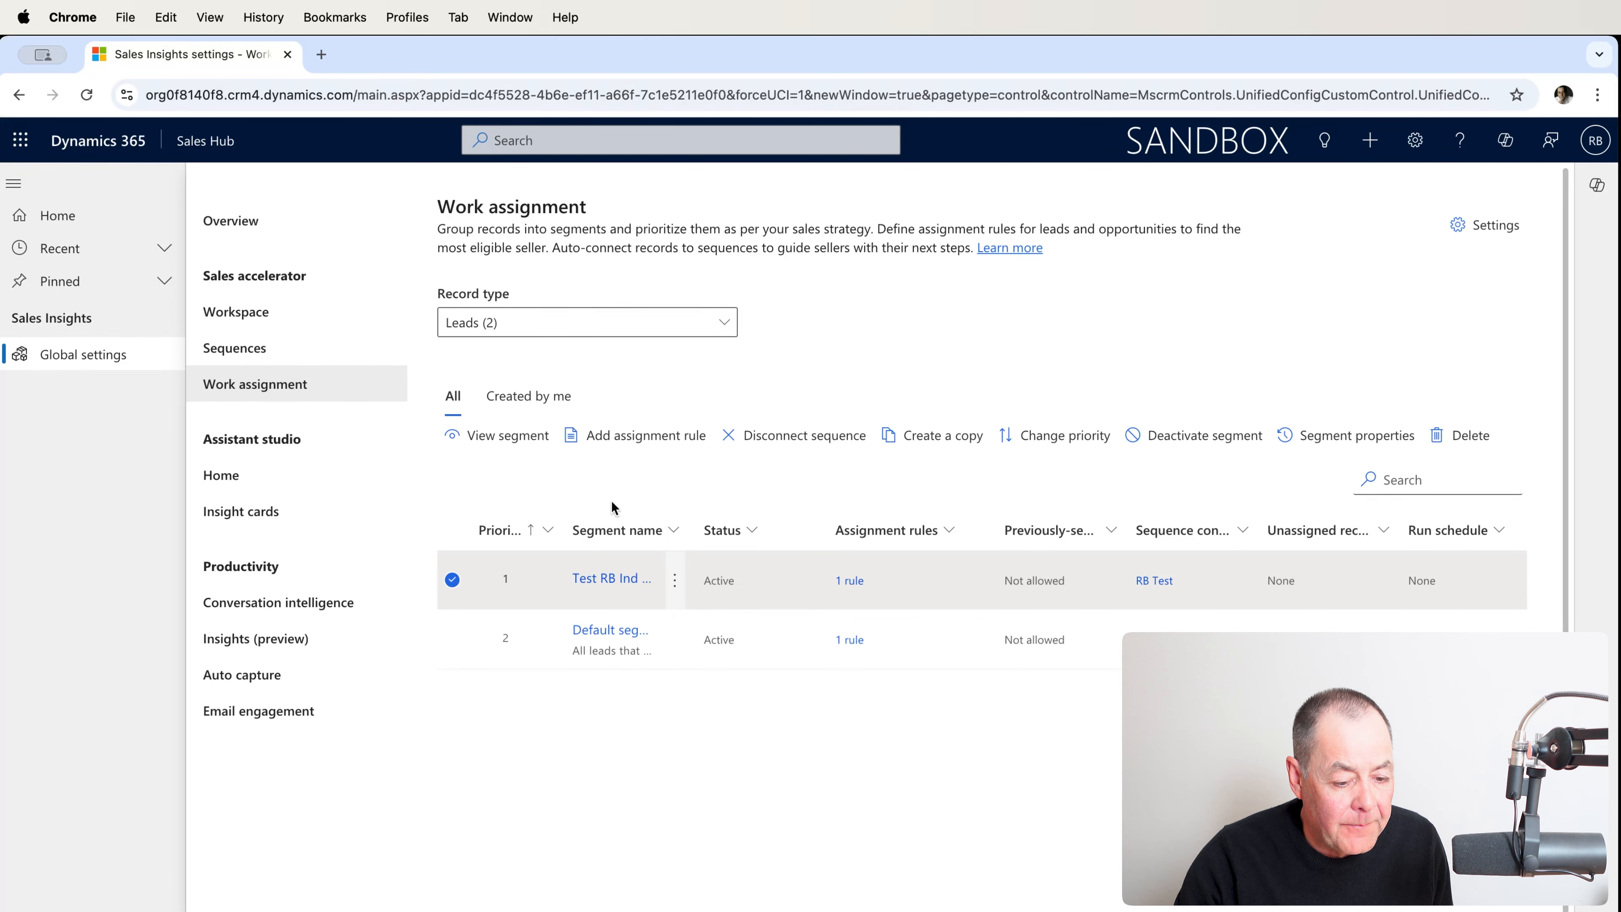
{"action": "left_click", "coordinate": [598, 579]}
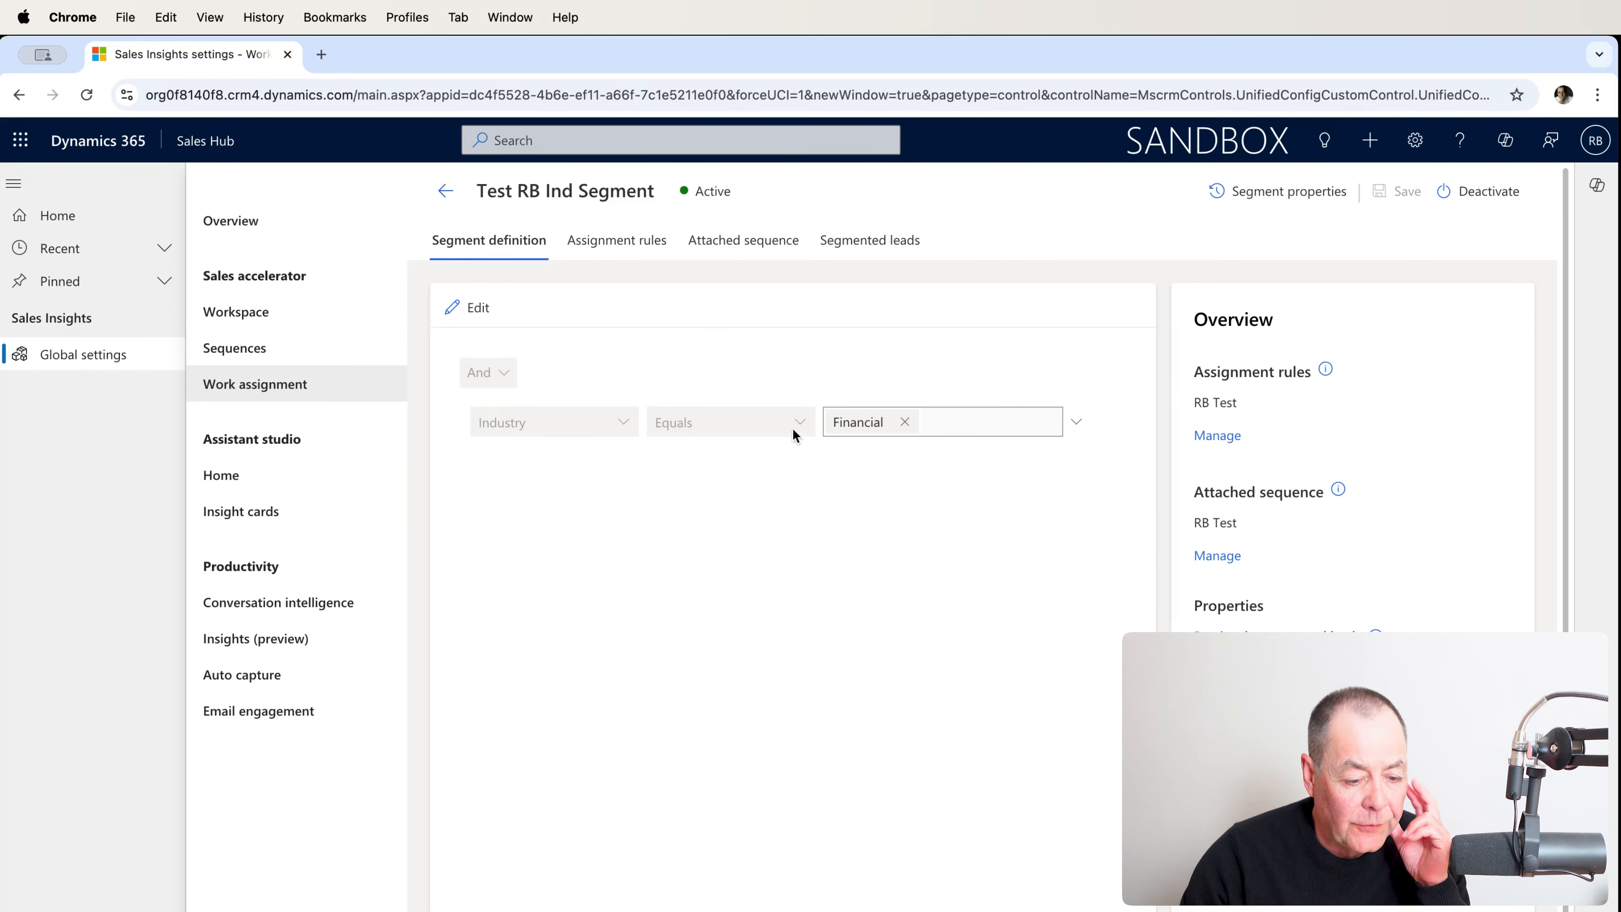
{"action": "left_click", "coordinate": [880, 245]}
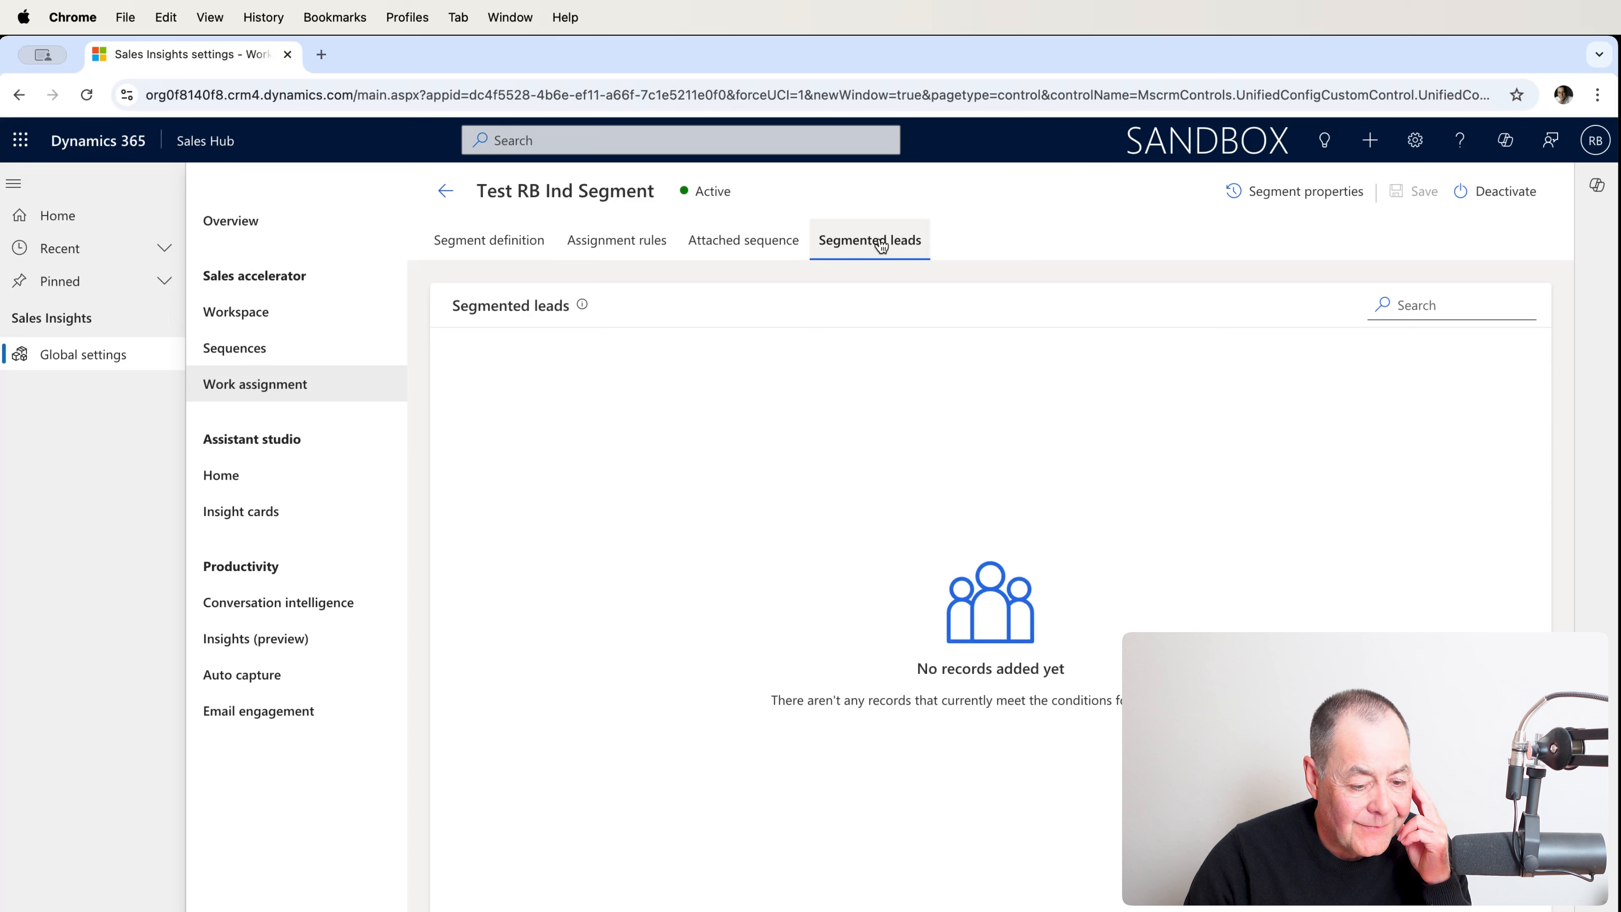
{"action": "left_click", "coordinate": [91, 98]}
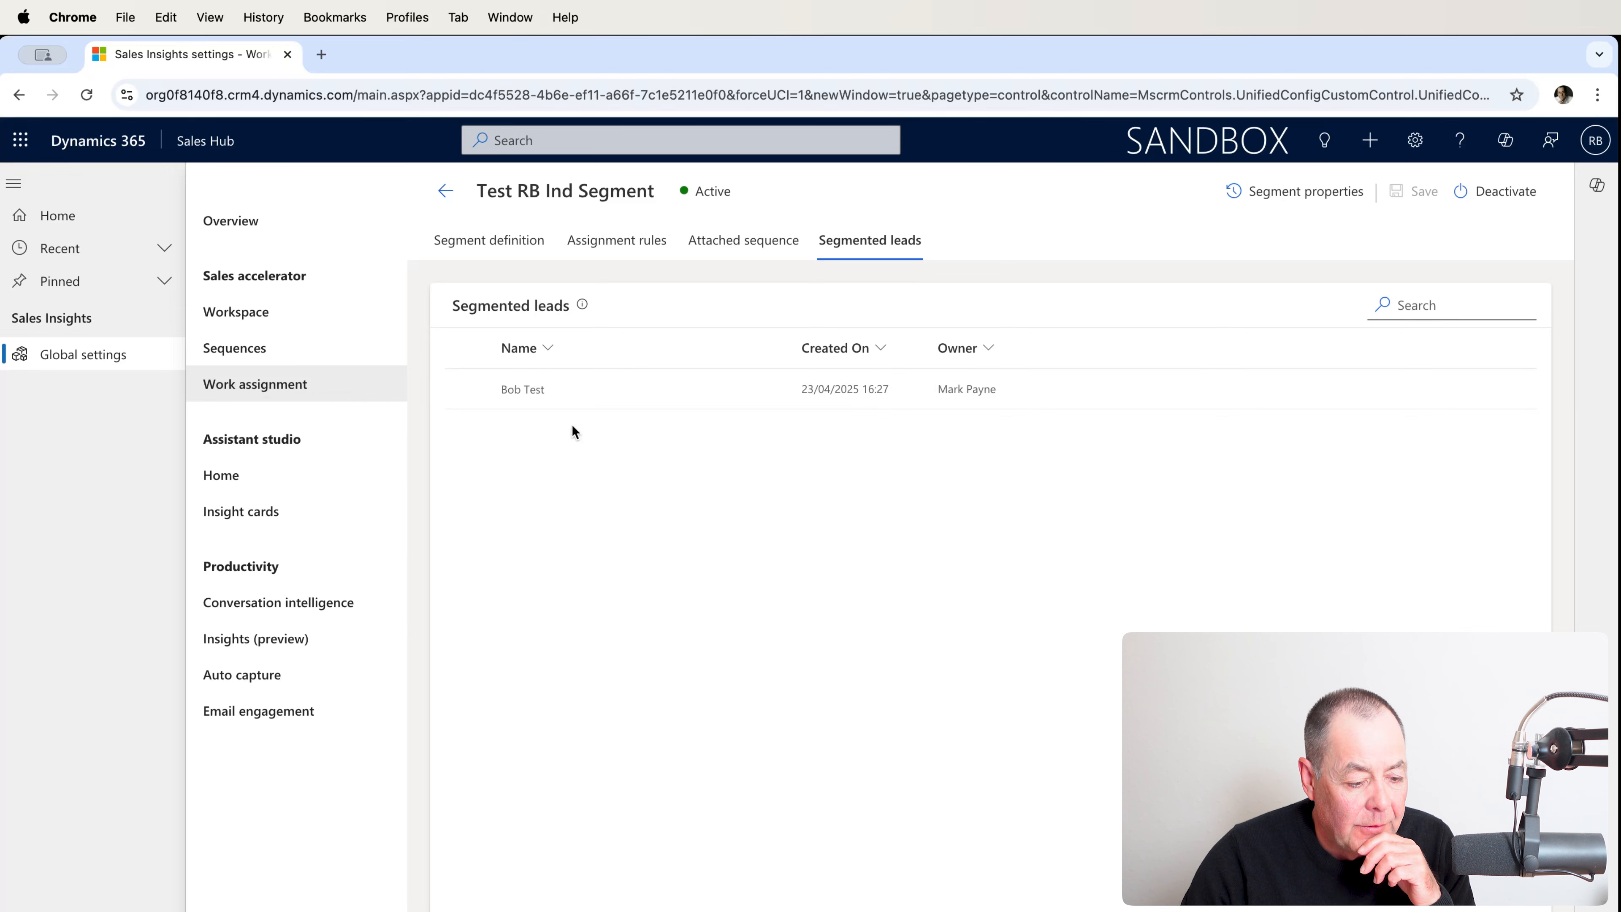
Open the newly segmented lead and examine its owner, upcoming activities and timeline
{"action": "left_click", "coordinate": [539, 392]}
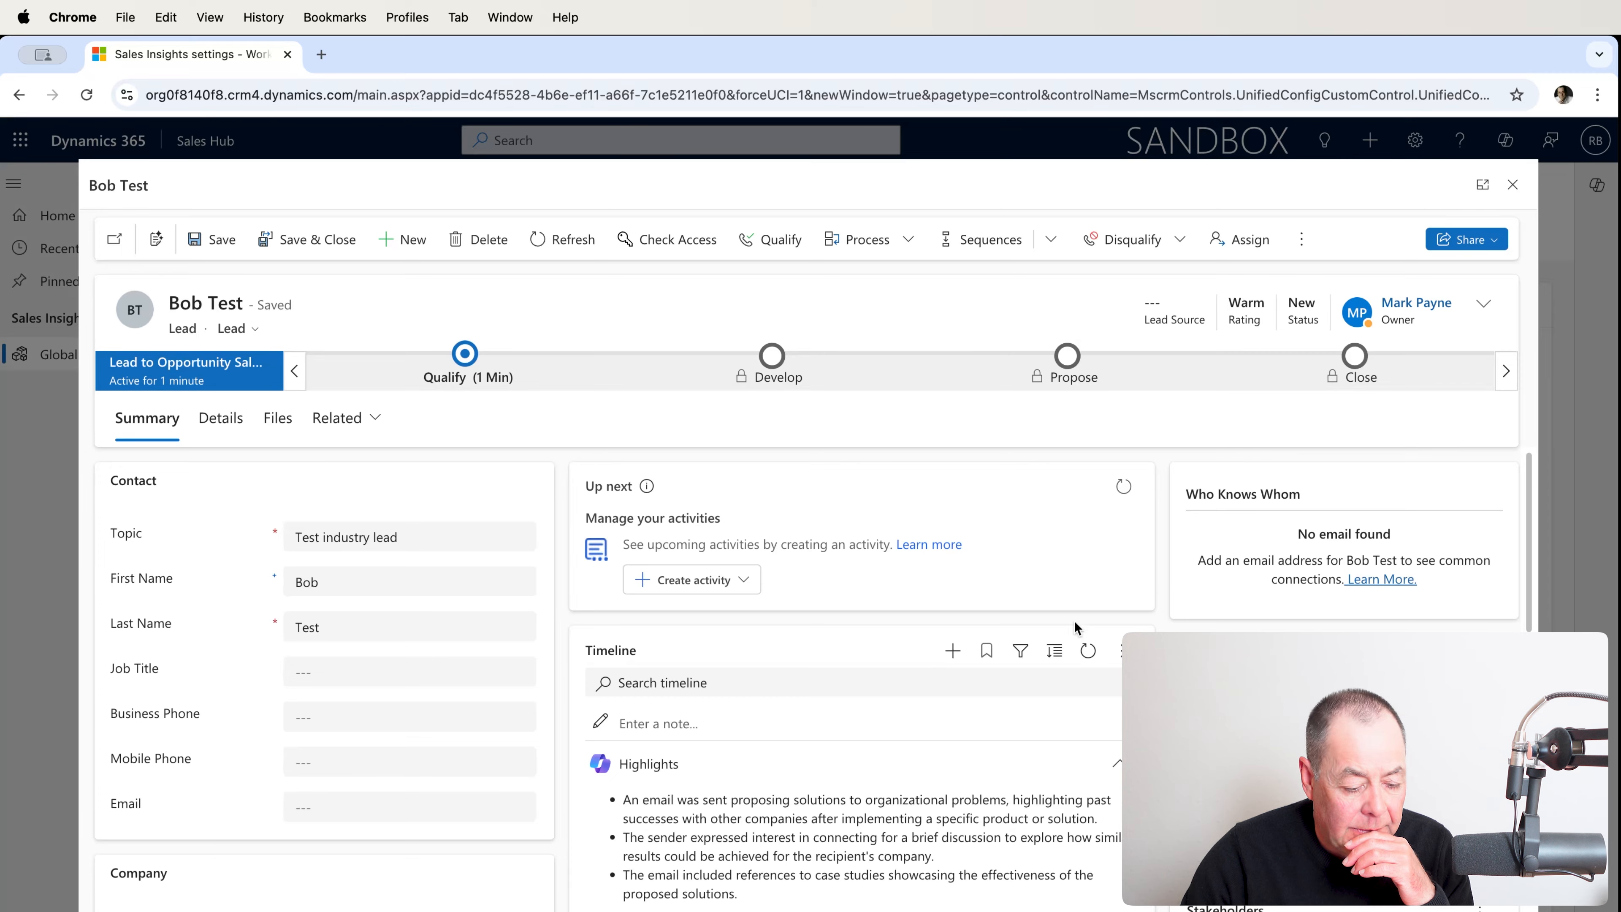
{"action": "scroll", "coordinate": [967, 762], "scroll_direction": "down", "scroll_amount": 2}
{"action": "scroll", "coordinate": [966, 762], "scroll_direction": "down", "scroll_amount": 5}
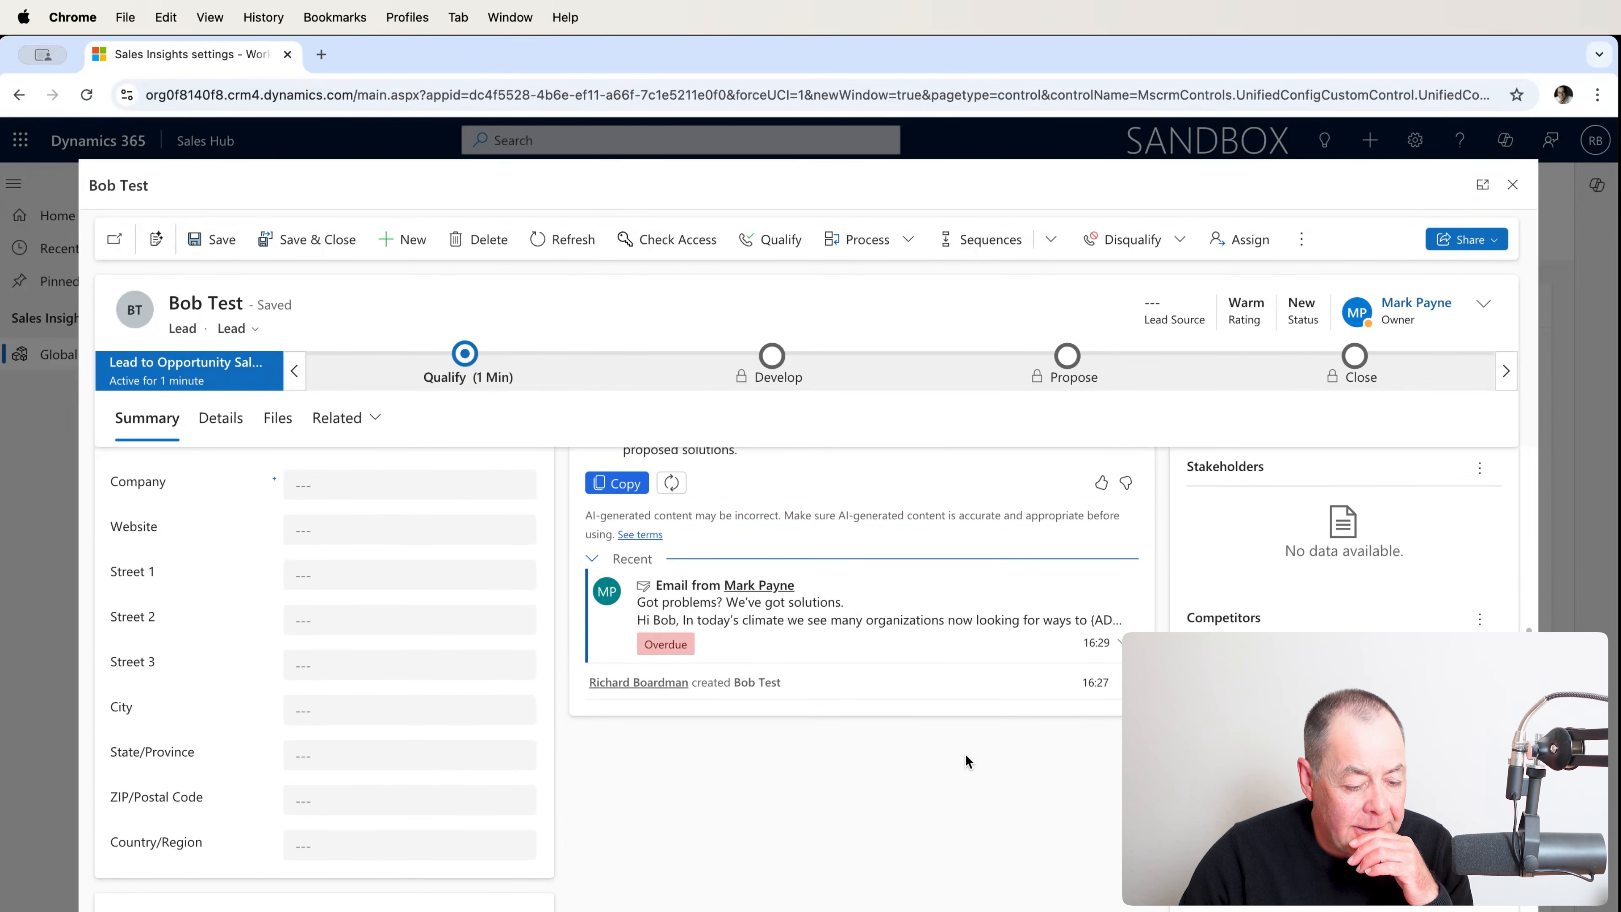